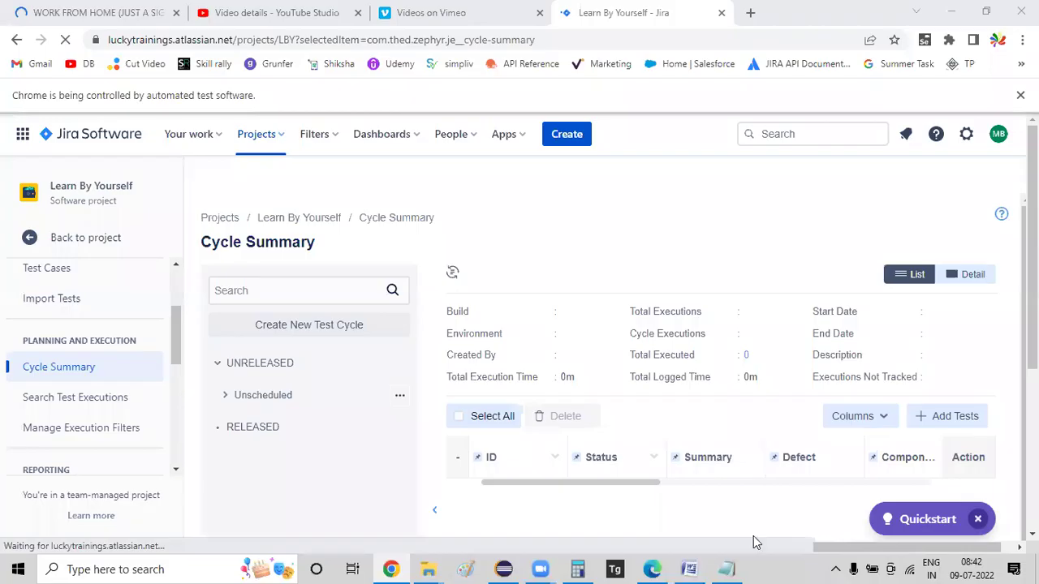
# Review the Zephyr notes in Word, and open test case LBY-23 from Jira's SmokeTest cycle in Chrome in a separate browser tab
pyautogui.click(688, 569)
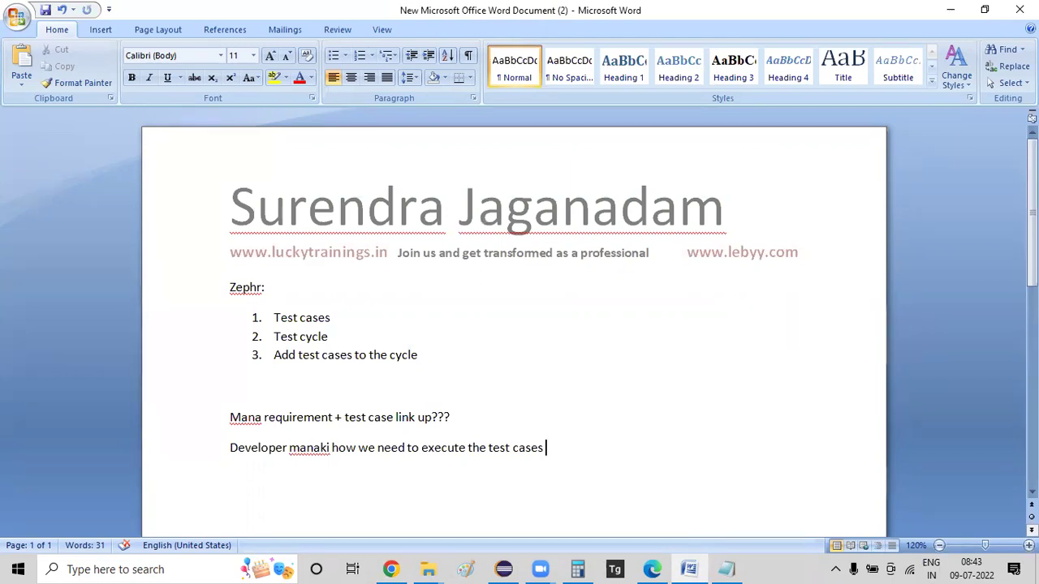
pyautogui.click(390, 570)
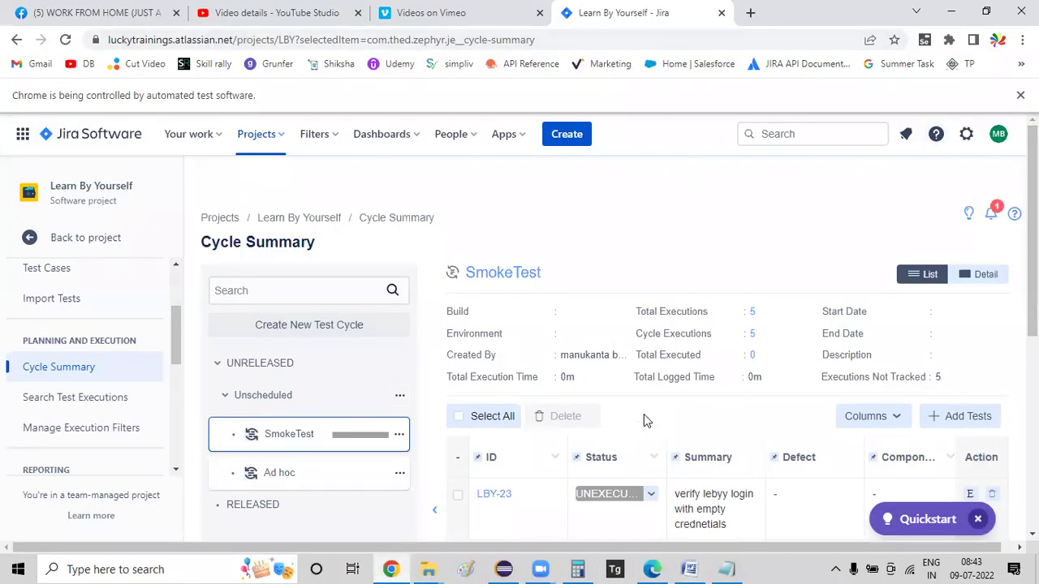
pyautogui.scroll(-2, 601, 438)
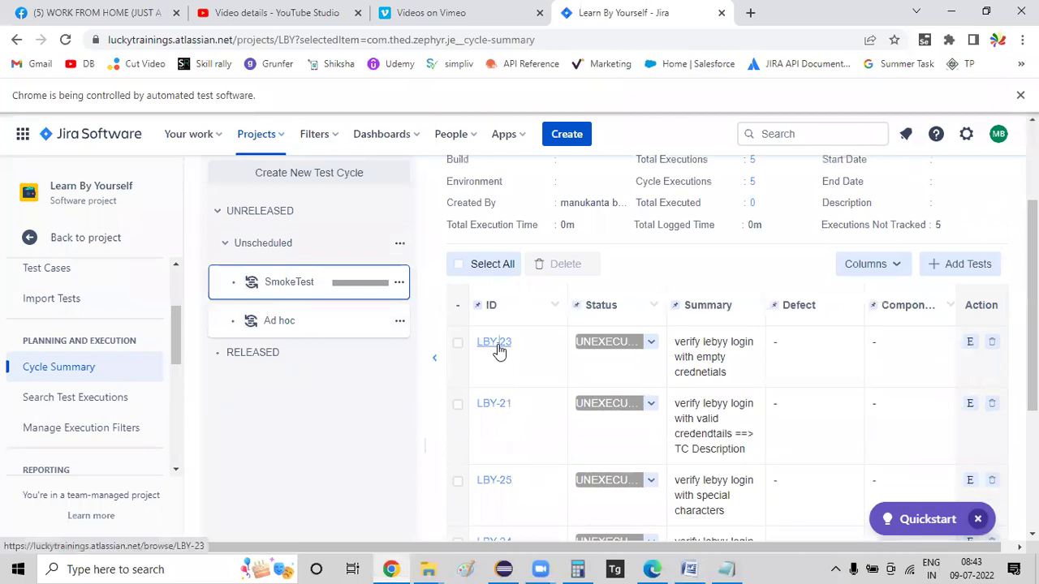
pyautogui.keyDown('ctrl'); pyautogui.click(496, 351); pyautogui.keyUp('ctrl')
pyautogui.click(694, 9)
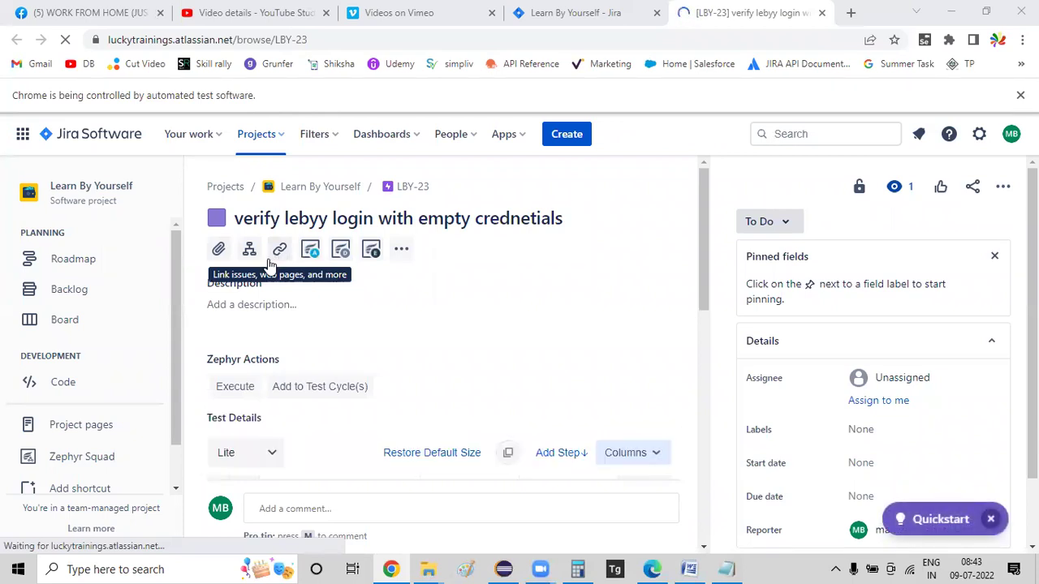
# Link test case LBY-23 to LBY-2 User requirement 2 with the "is blocked by" relation
pyautogui.click(281, 254)
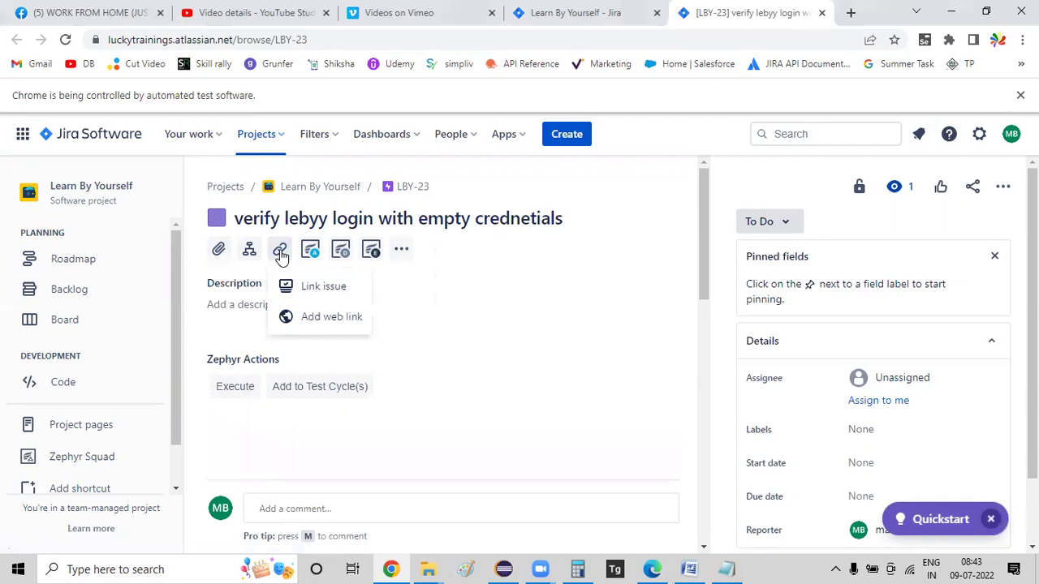
pyautogui.click(317, 288)
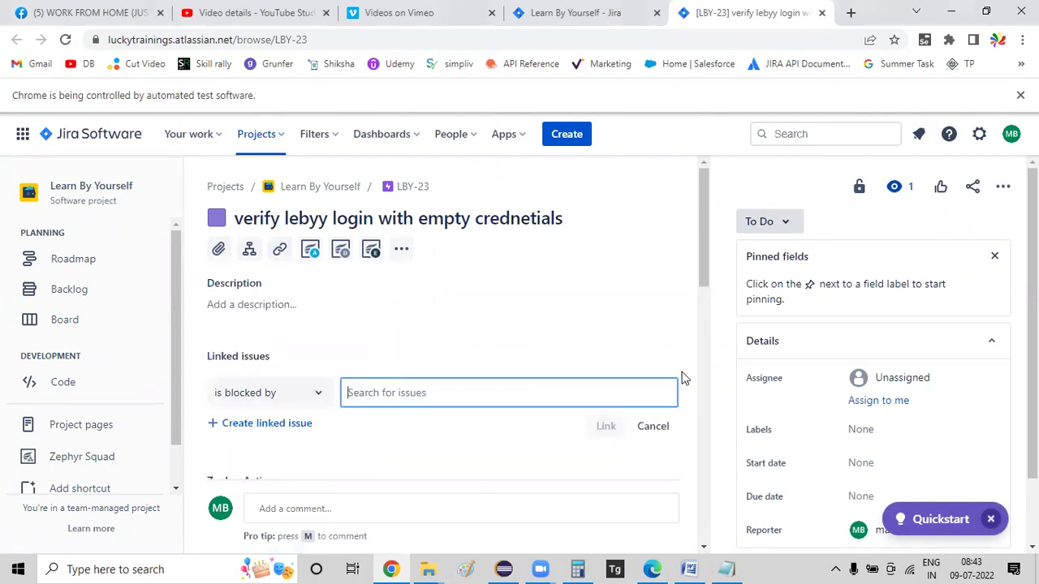
pyautogui.write('2')
pyautogui.scroll(-1, 528, 367)
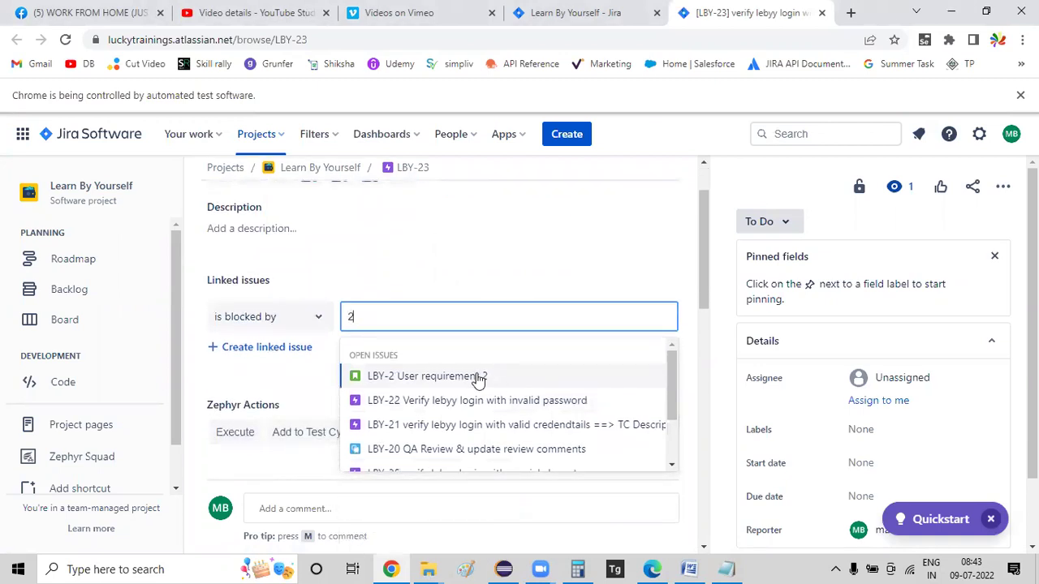
pyautogui.click(479, 379)
pyautogui.click(607, 352)
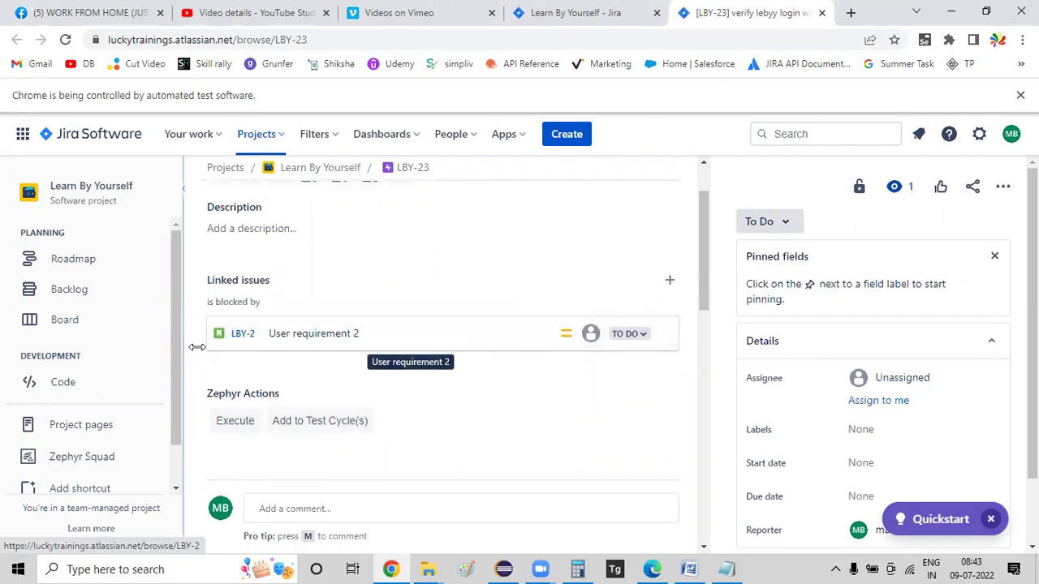
# Open the linked requirement LBY-2 in its own browser tab to check its linked issues
pyautogui.keyDown('ctrl'); pyautogui.click(237, 341); pyautogui.keyUp('ctrl')
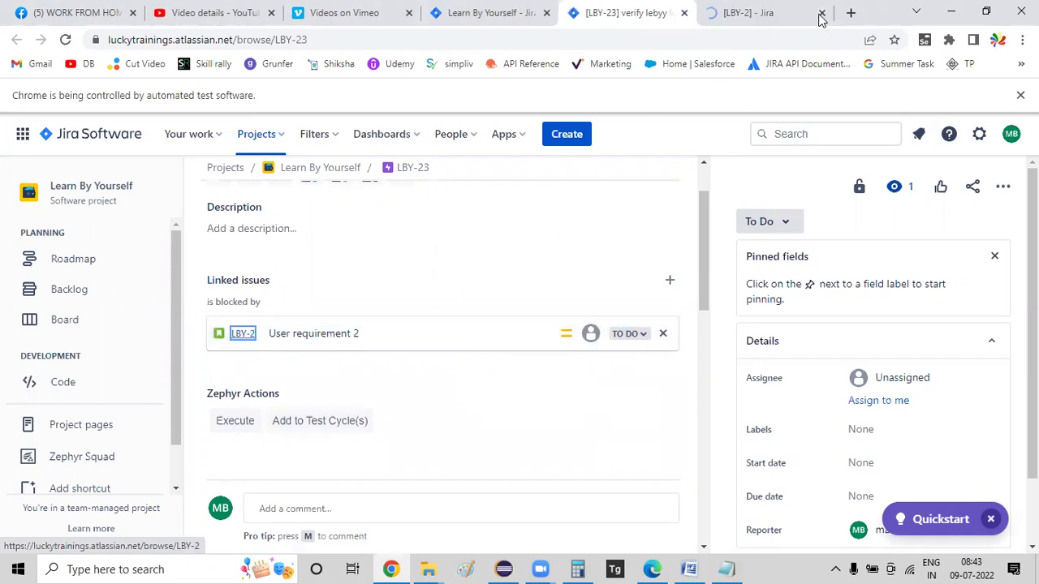
pyautogui.click(755, 24)
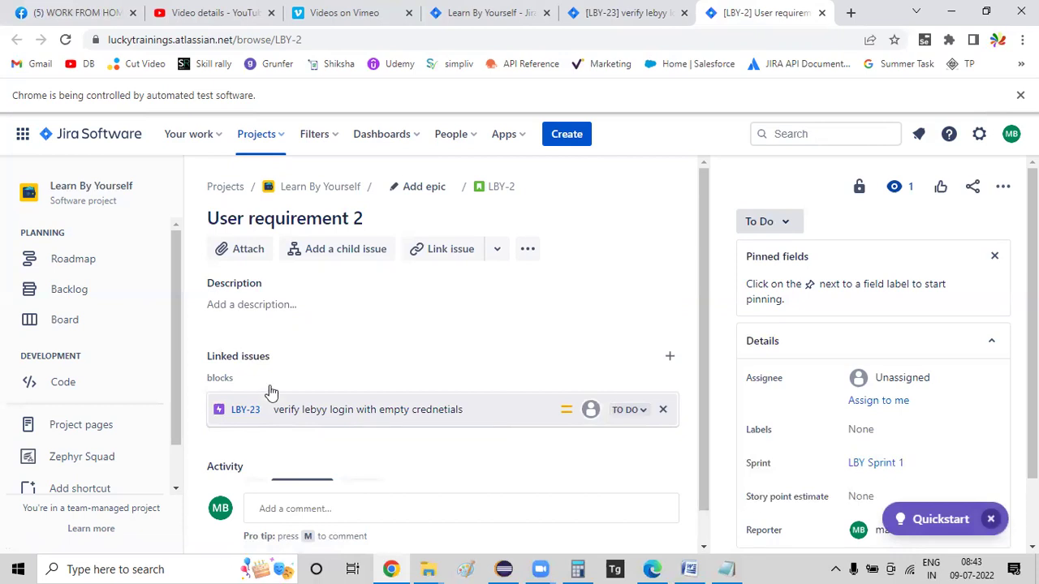
# Open the SmokeTest cycle's test cases LBY-21, LBY-25, LBY-24 and LBY-22 in separate browser tabs
pyautogui.click(482, 14)
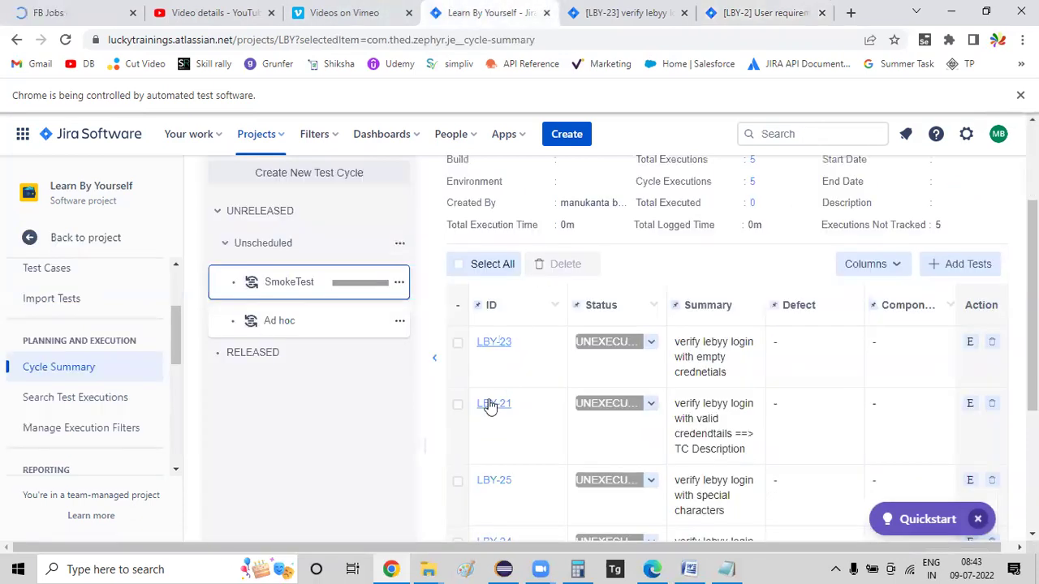
pyautogui.keyDown('ctrl'); pyautogui.click(492, 406); pyautogui.keyUp('ctrl')
pyautogui.scroll(-1, 503, 414)
pyautogui.keyDown('ctrl'); pyautogui.click(489, 406); pyautogui.keyUp('ctrl')
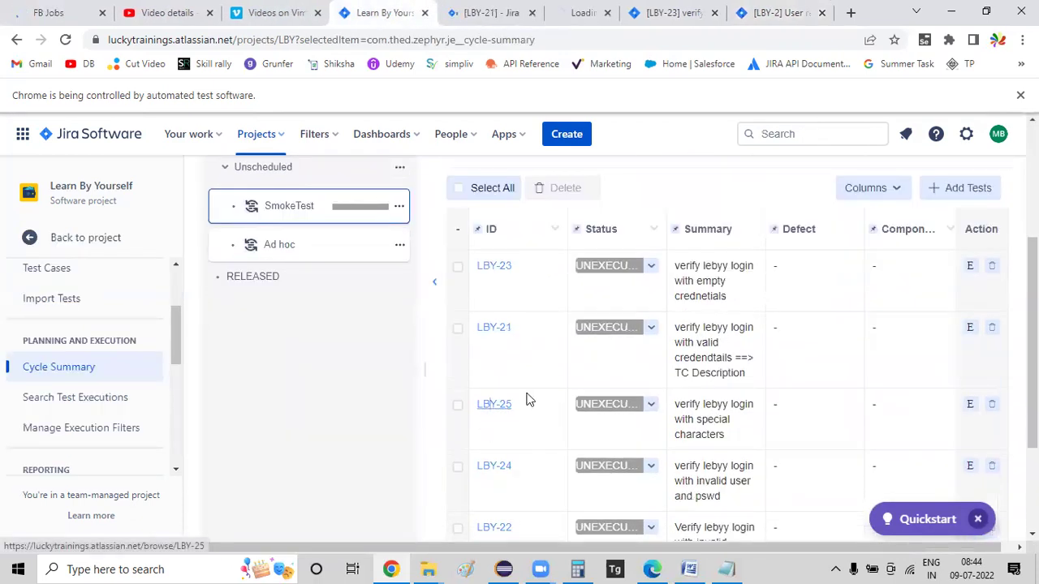
pyautogui.scroll(-1, 520, 398)
pyautogui.keyDown('ctrl'); pyautogui.click(497, 391); pyautogui.keyUp('ctrl')
pyautogui.keyDown('ctrl'); pyautogui.click(494, 453); pyautogui.keyUp('ctrl')
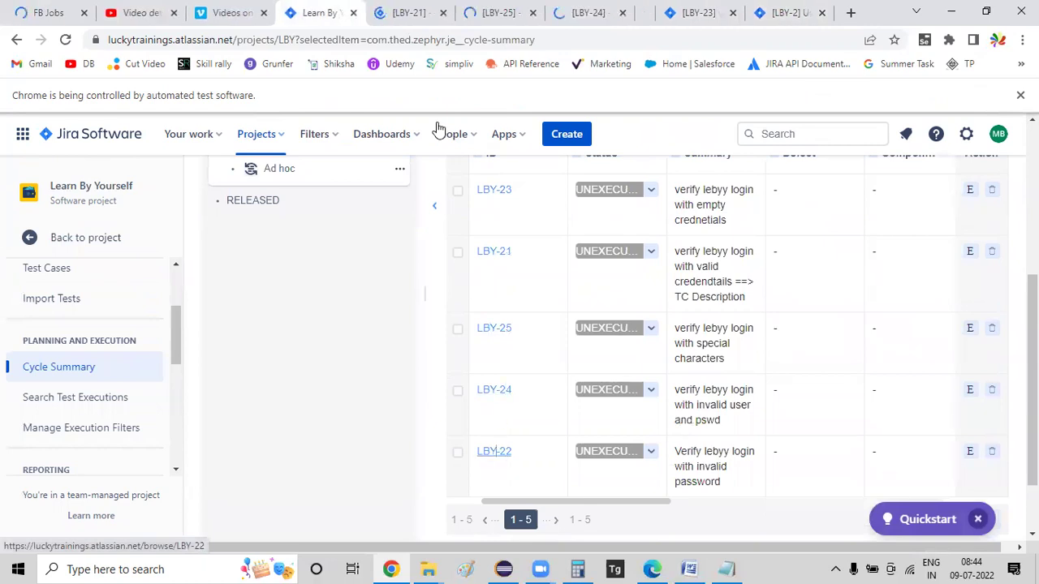
# Link test case LBY-21, the valid-credentials login check, to requirement LBY-2 as "is blocked by"
pyautogui.click(375, 10)
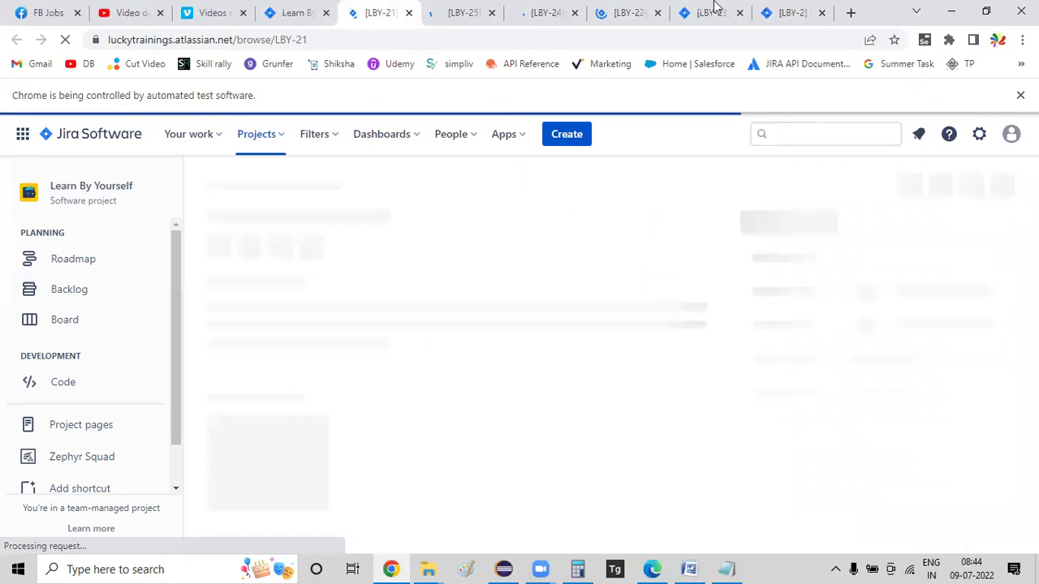
pyautogui.click(791, 13)
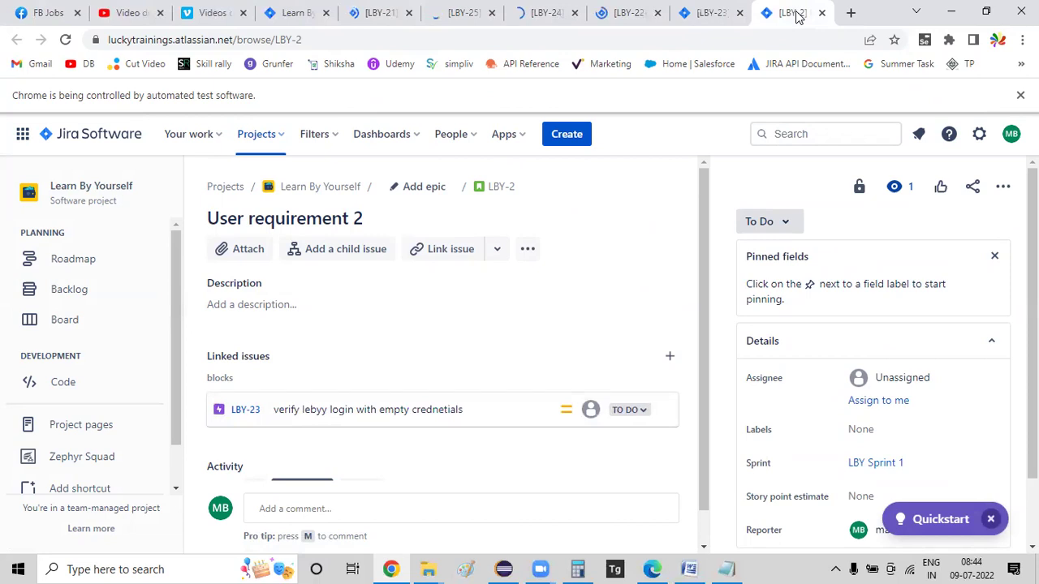
pyautogui.click(376, 16)
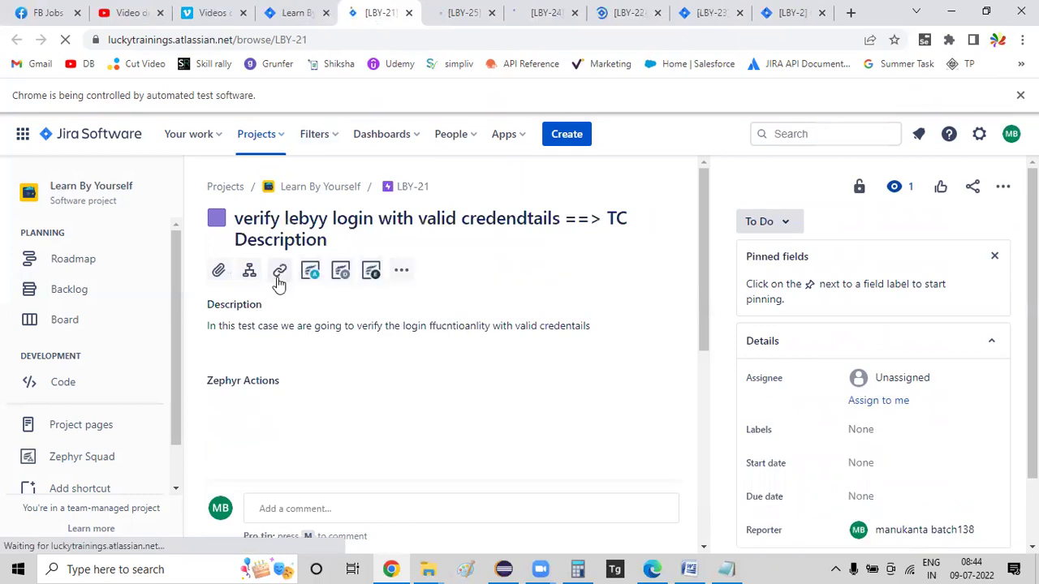
pyautogui.click(279, 276)
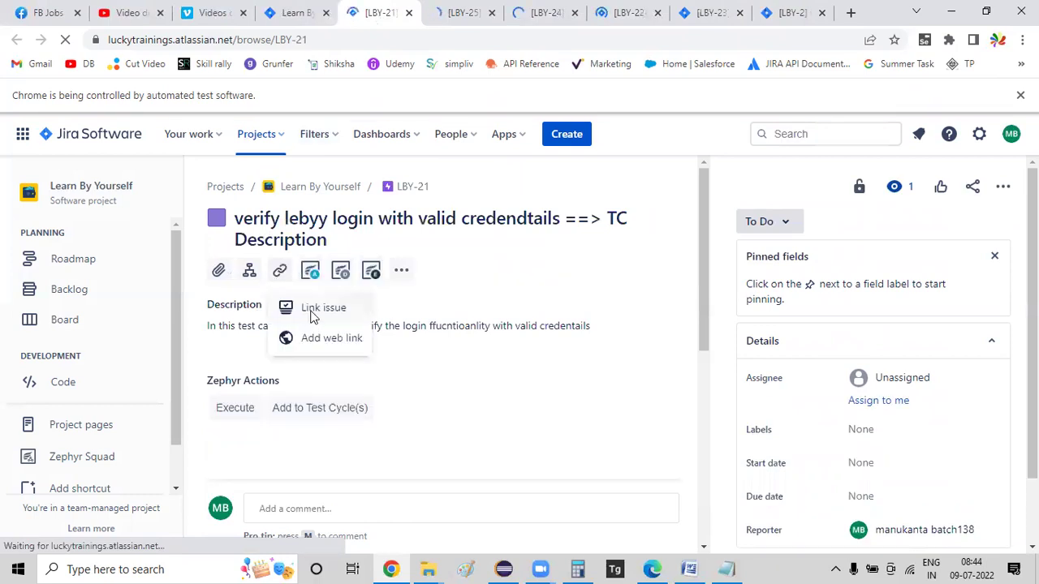
pyautogui.click(311, 316)
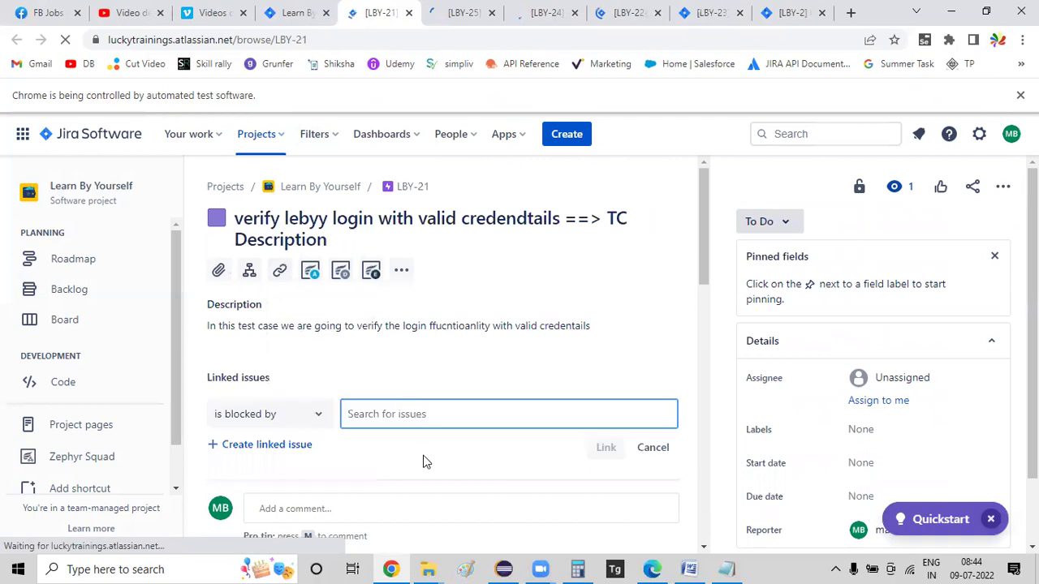
pyautogui.write('2')
pyautogui.click(434, 474)
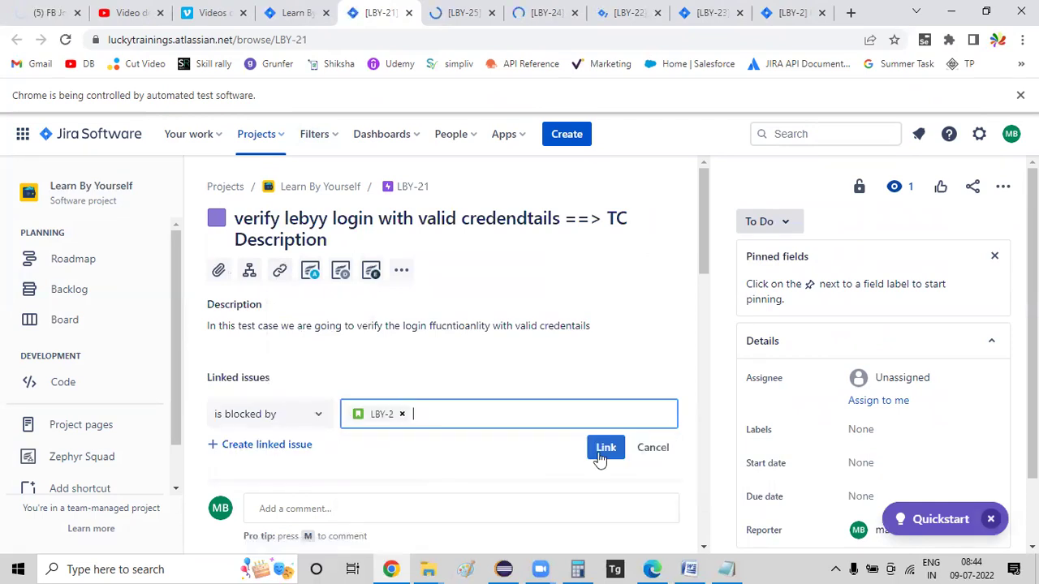
pyautogui.press('Return')
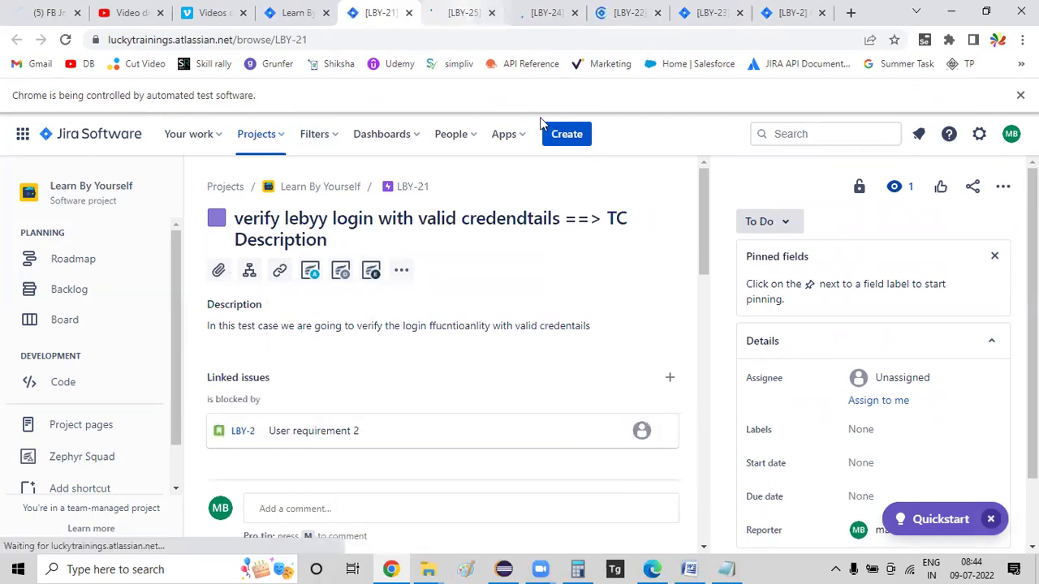
# Link test case LBY-25, the special-characters login check, to requirement LBY-2 as "is blocked by"
pyautogui.hotkey('ctrl', 'Tab')
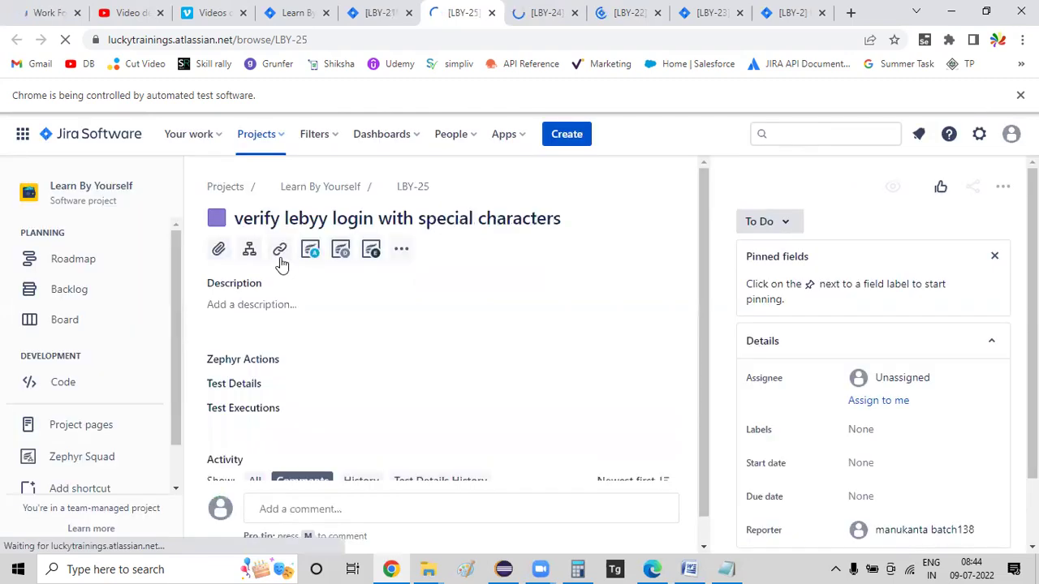
pyautogui.click(279, 251)
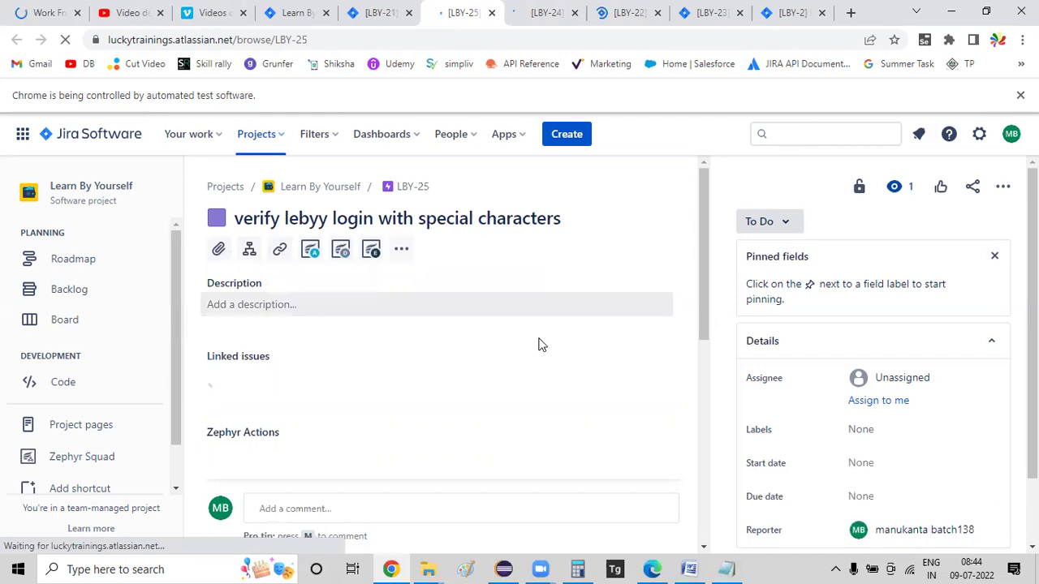
pyautogui.write('2')
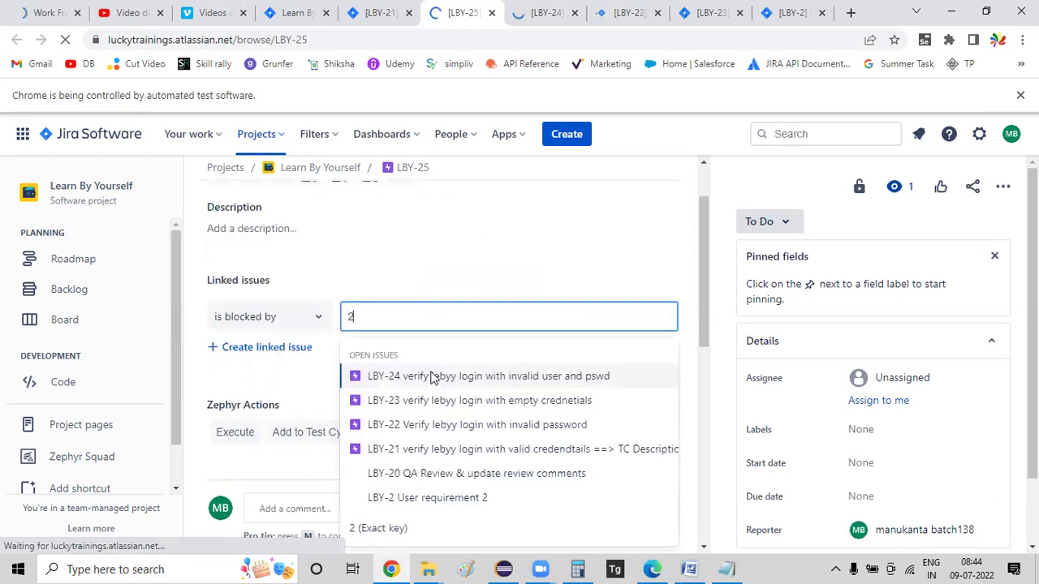
pyautogui.press('Return')
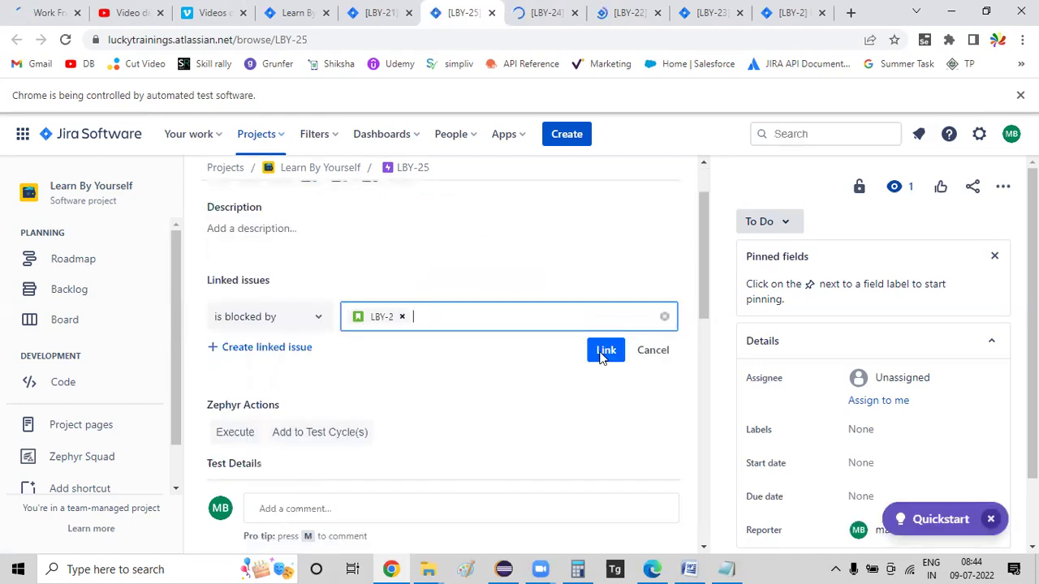
pyautogui.click(602, 356)
# Link test case LBY-24, the invalid user and password check, to requirement LBY-2 as "is blocked by"
pyautogui.click(544, 12)
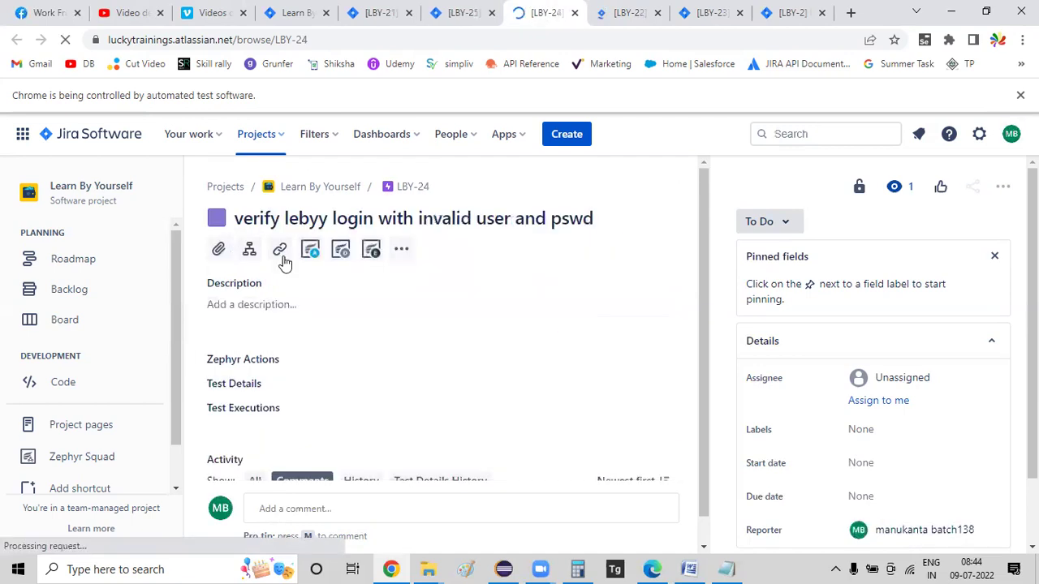
pyautogui.click(281, 257)
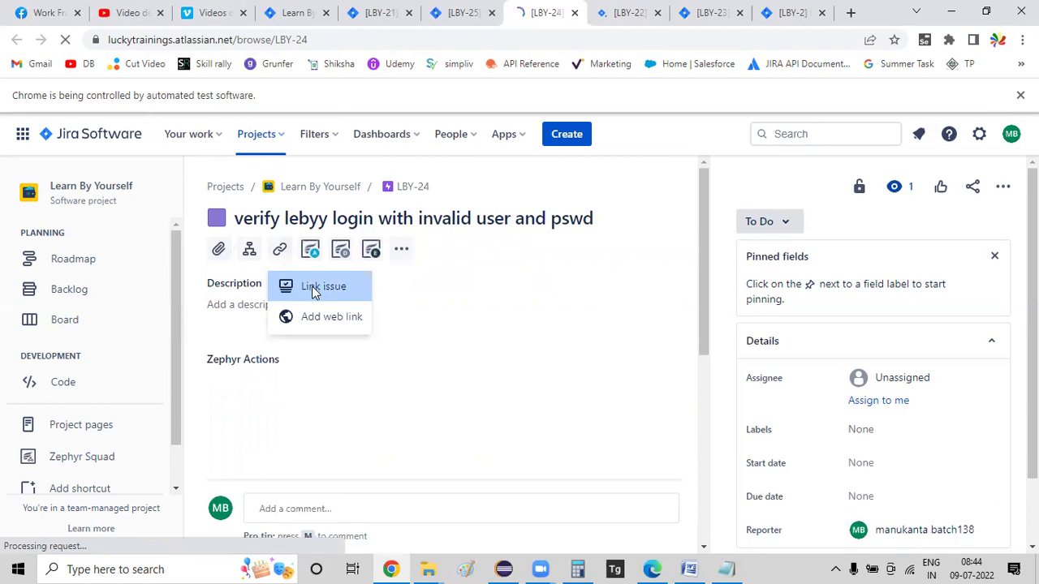
pyautogui.click(313, 288)
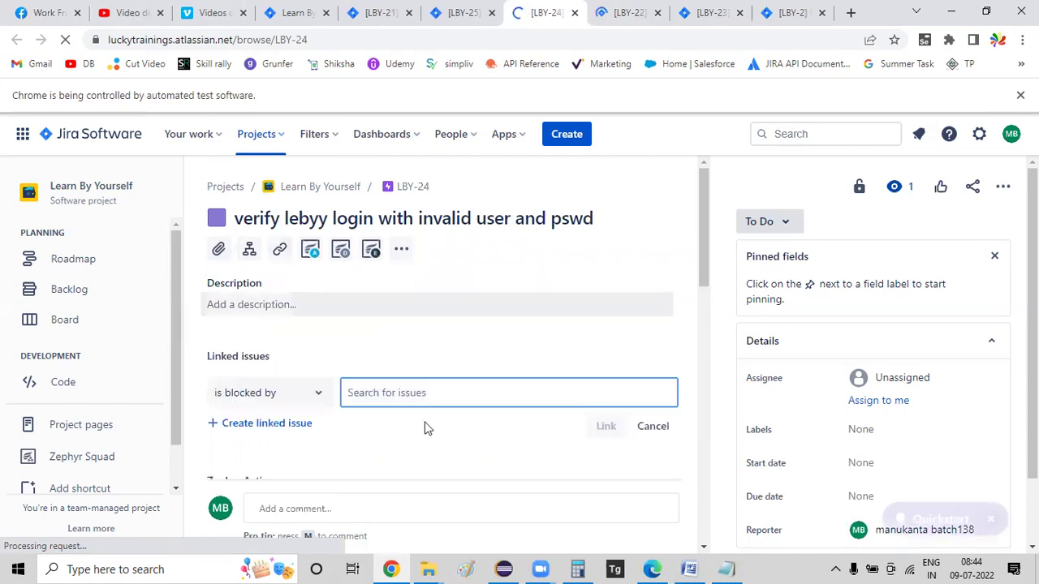
pyautogui.write('2')
pyautogui.press('Return')
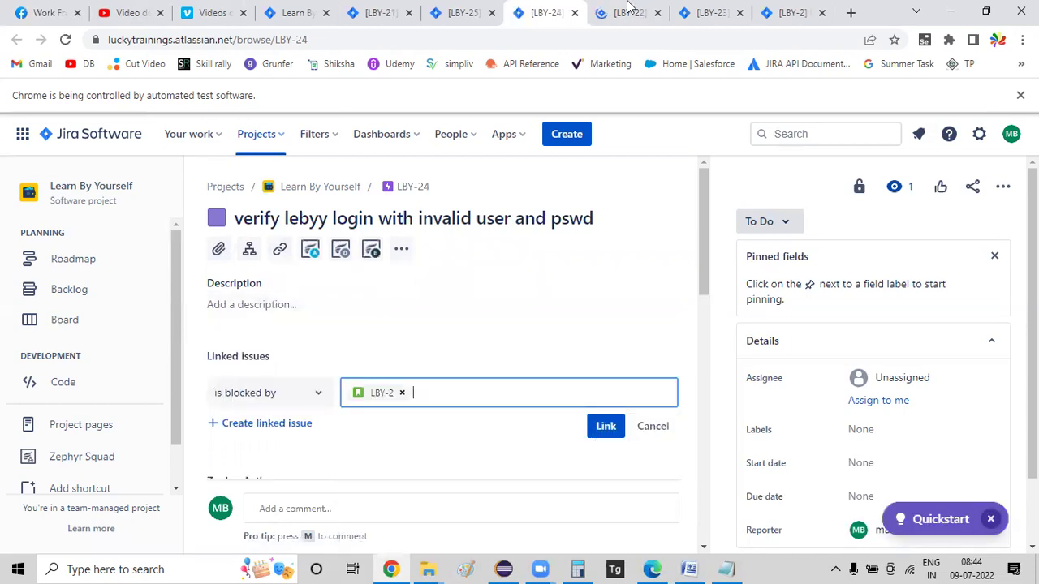
pyautogui.press('Return')
# Link test case LBY-22, the invalid-password login check, to requirement LBY-2 as "is blocked by"
pyautogui.hotkey('ctrl', 'Tab')
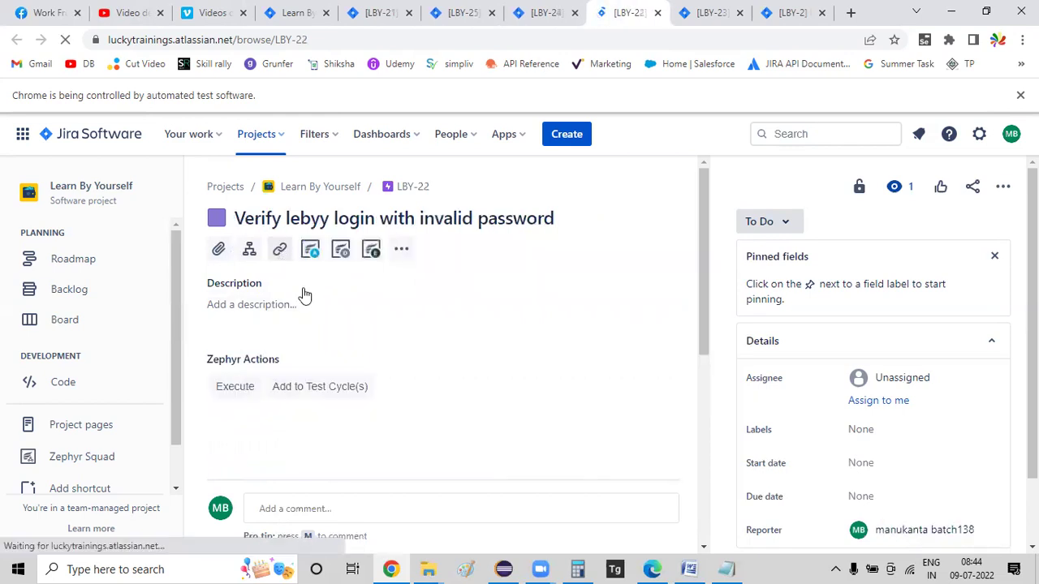
pyautogui.press('Return')
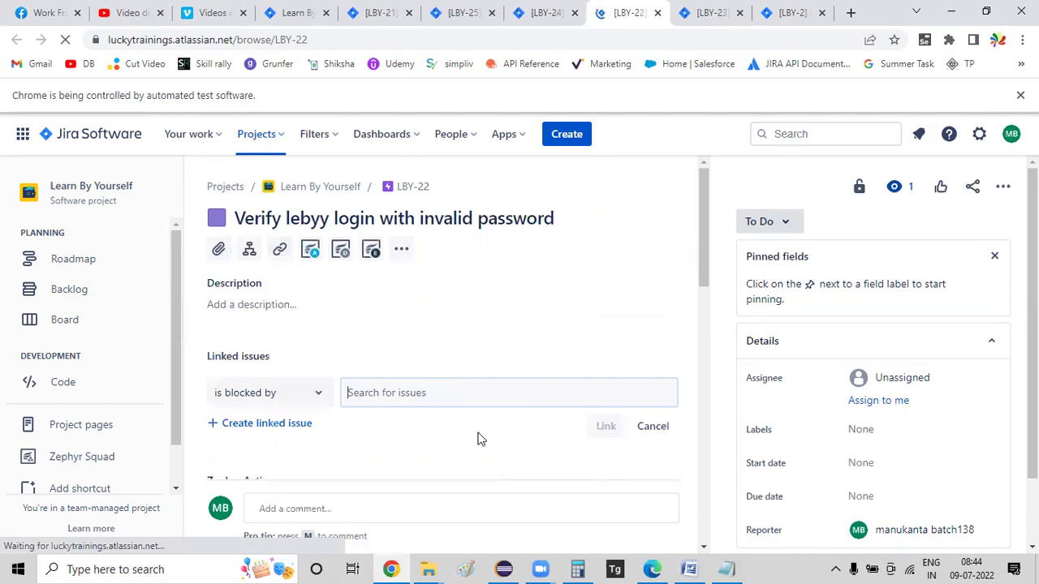
pyautogui.write('2')
pyautogui.press('Return')
pyautogui.click(604, 432)
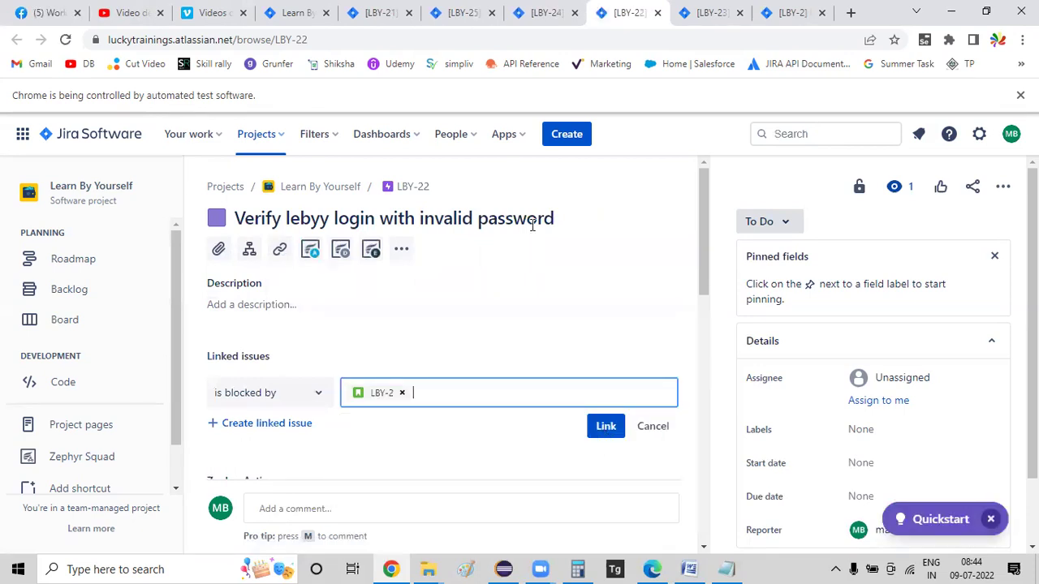
# Rename requirement LBY-2 to "User requirement 2 ==> Login to app"
pyautogui.click(705, 17)
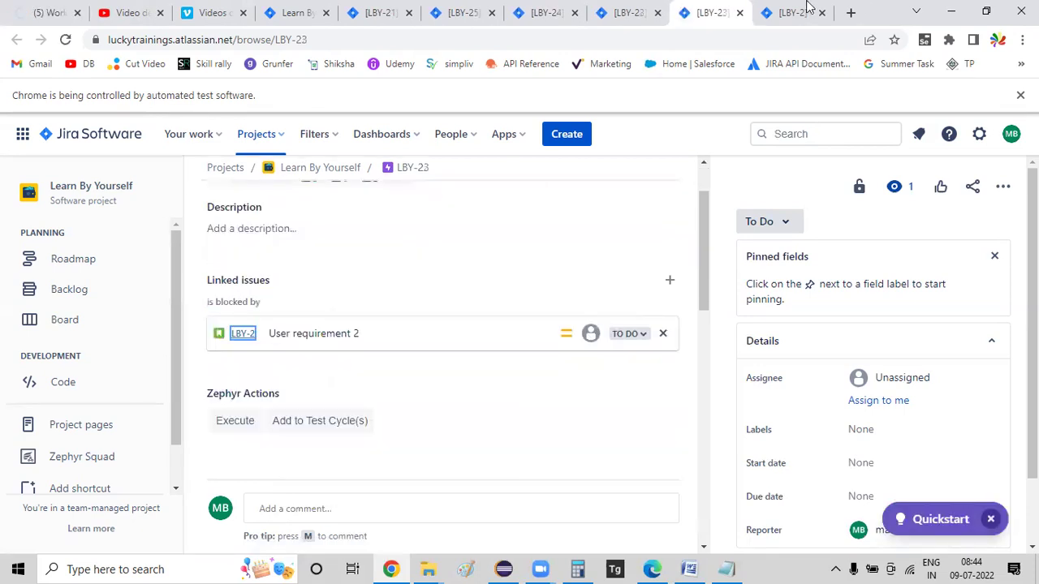
pyautogui.hotkey('ctrl', 'Tab')
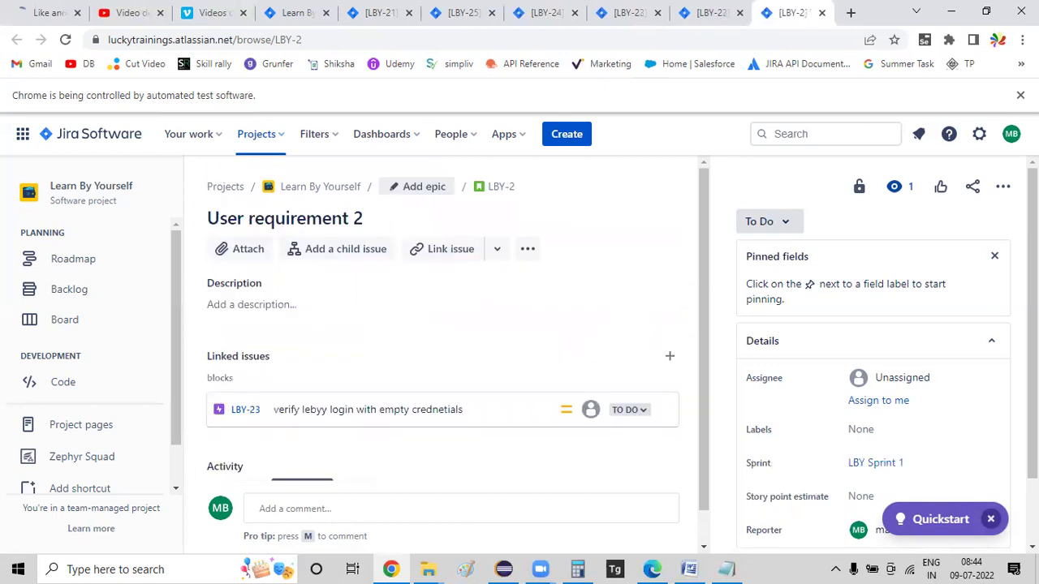
pyautogui.click(208, 218)
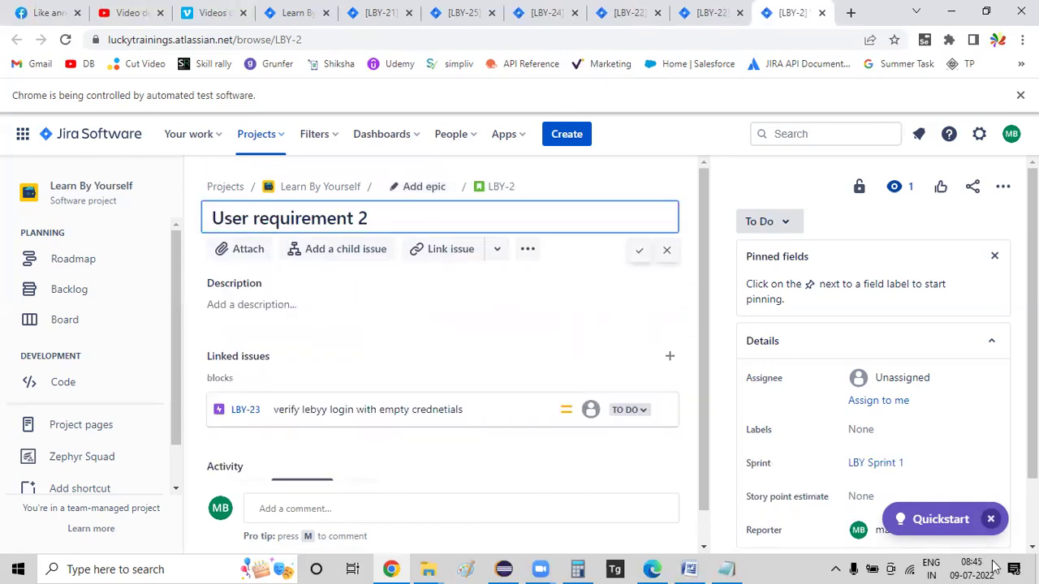
pyautogui.write('==> Login to app')
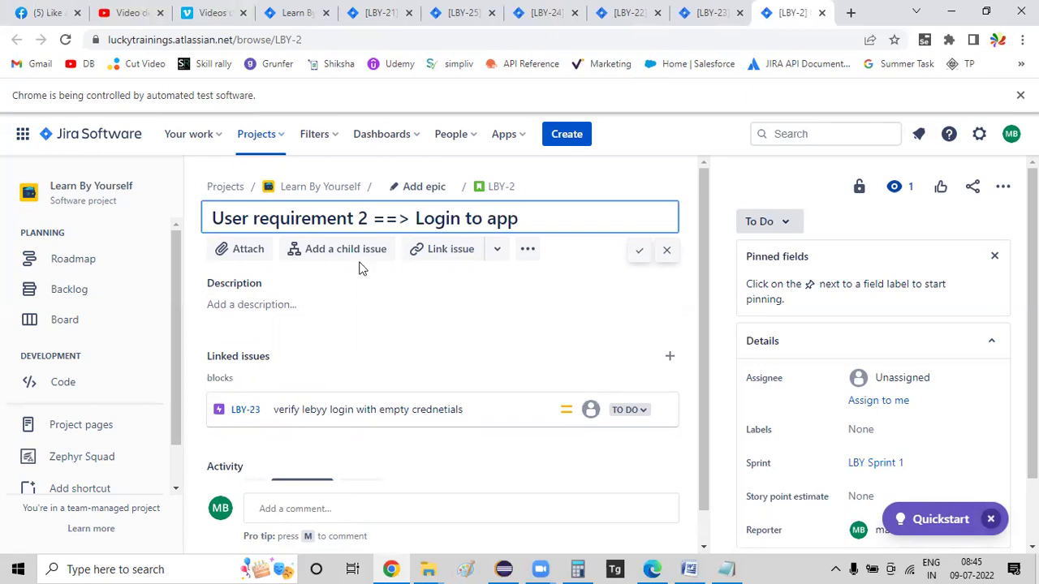
# Save the new summary and start LBY-2's description with "Developer ==? need to implement this login fucntionality"
pyautogui.click(280, 310)
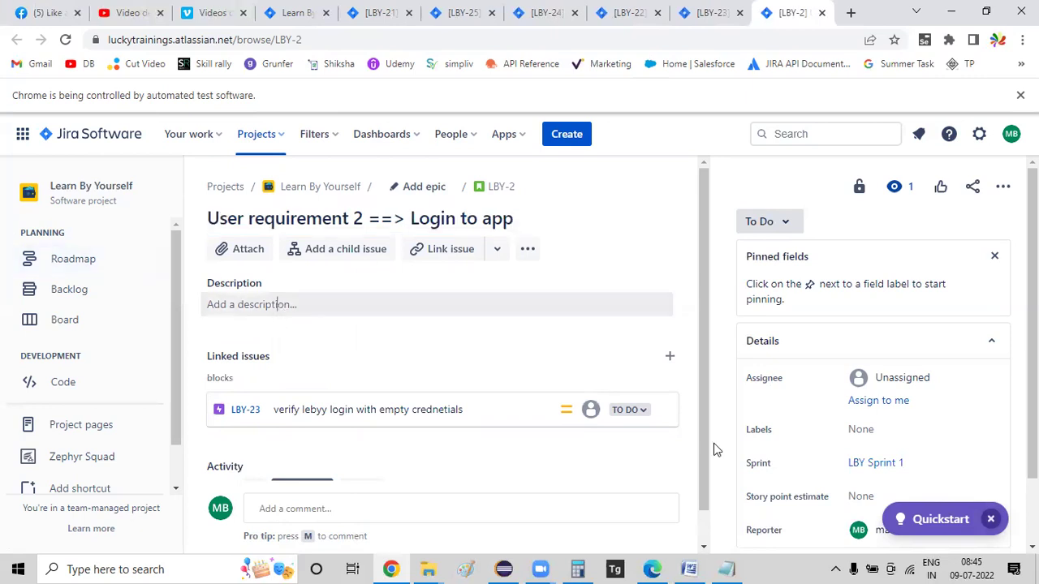
pyautogui.write('Dev')
pyautogui.write('eloper ')
pyautogui.write('==<')
pyautogui.press('BackSpace')
pyautogui.write('>')
pyautogui.write(' need ')
pyautogui.write('to imple')
pyautogui.write('ment ')
pyautogui.write('this logi')
pyautogui.write('n fucntiona')
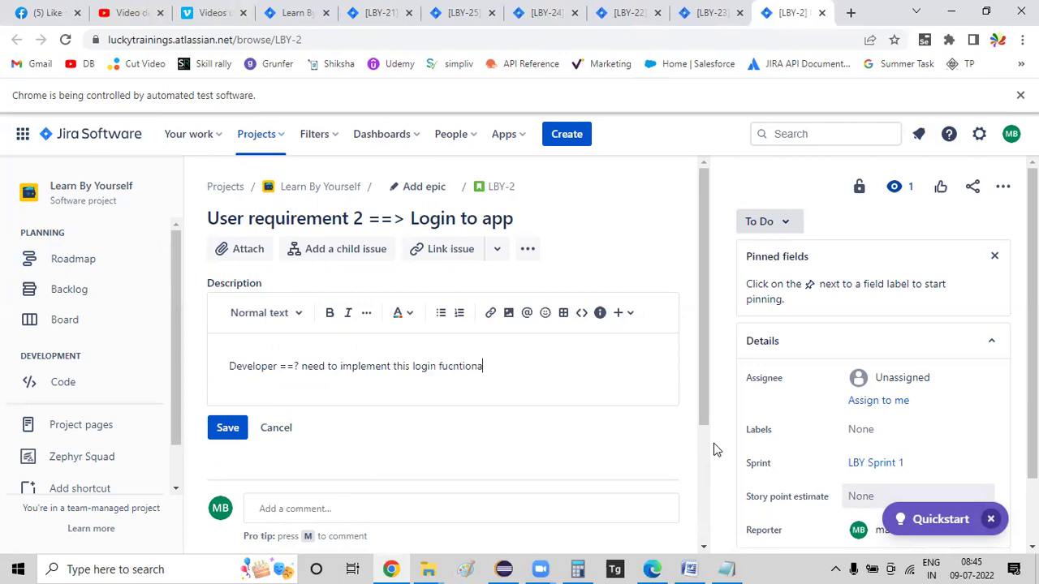
pyautogui.write('lity')
# Add the line "Tester ==? need to test this login ffucntioanlity" to LBY-2's description and save it
pyautogui.press('Return')
pyautogui.write('Tester ==? need to thi')
pyautogui.press('BackSpace')
pyautogui.press('BackSpace')
pyautogui.write('est this login ffucntioan')
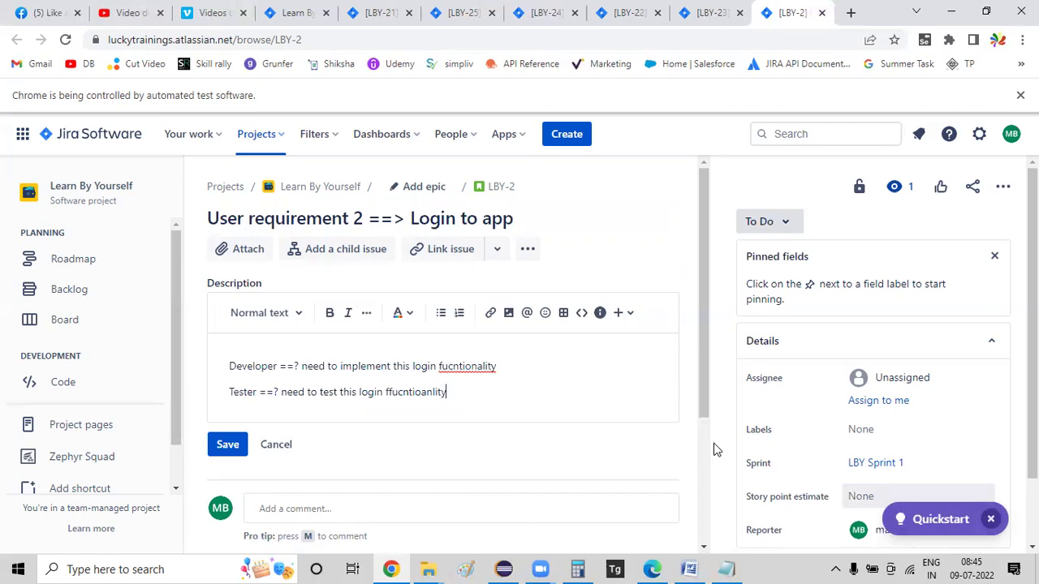
pyautogui.click(227, 448)
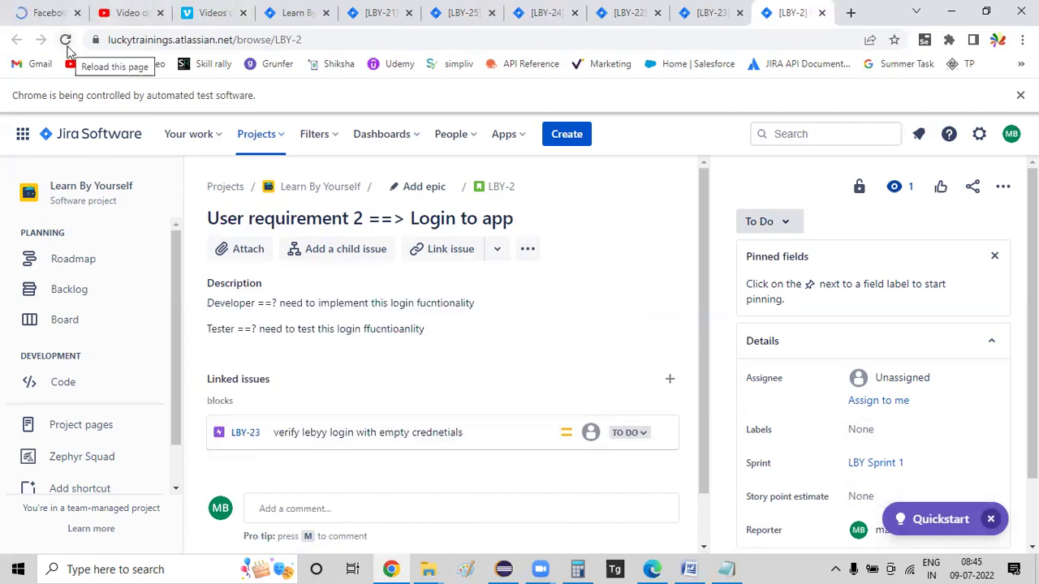
# Refresh LBY-2 to review its linked test cases, and check the tests listed in the SmokeTest cycle
pyautogui.click(65, 39)
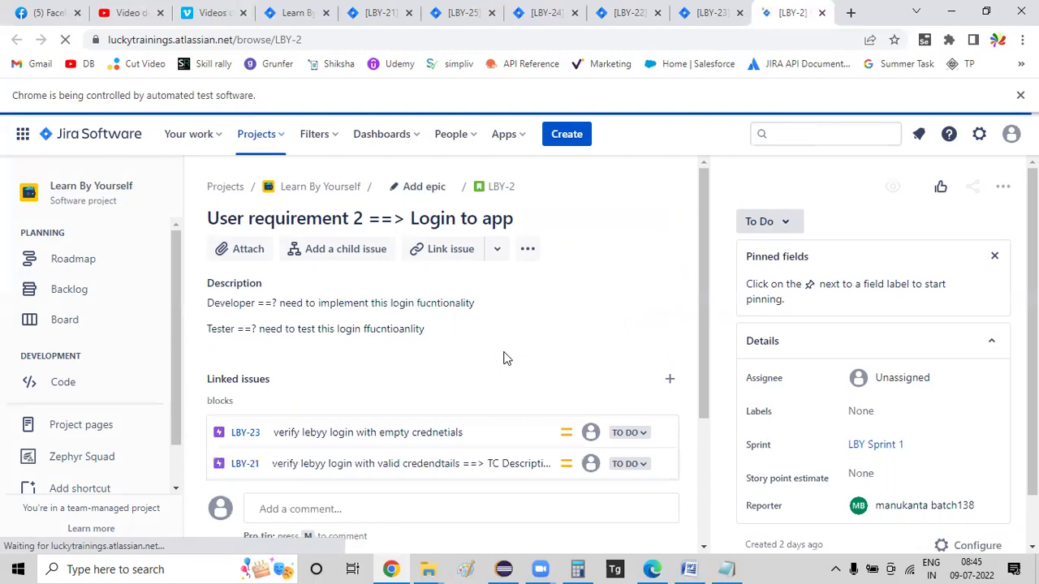
pyautogui.scroll(-1, 545, 375)
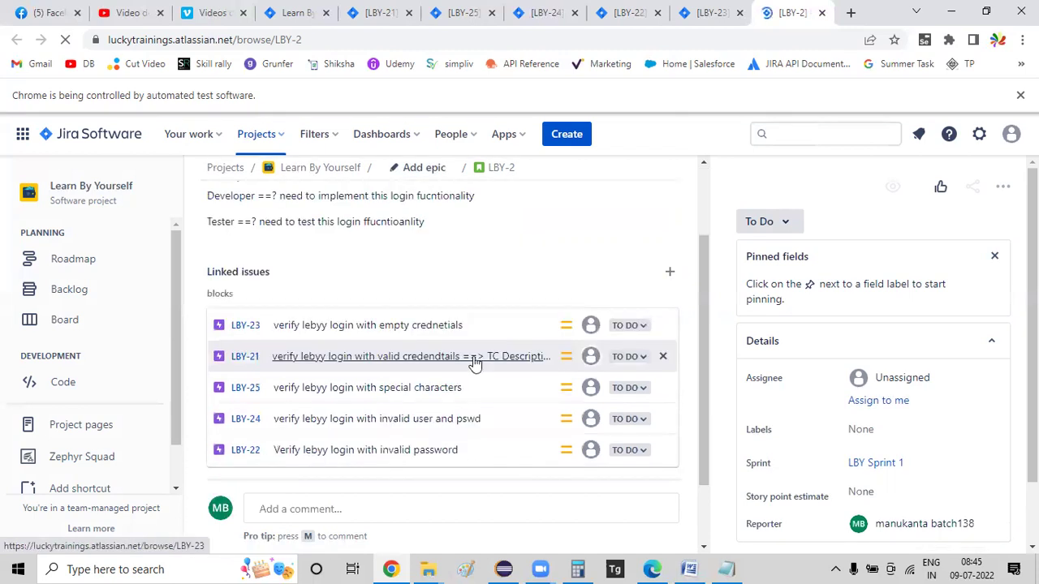
pyautogui.scroll(-1, 348, 280)
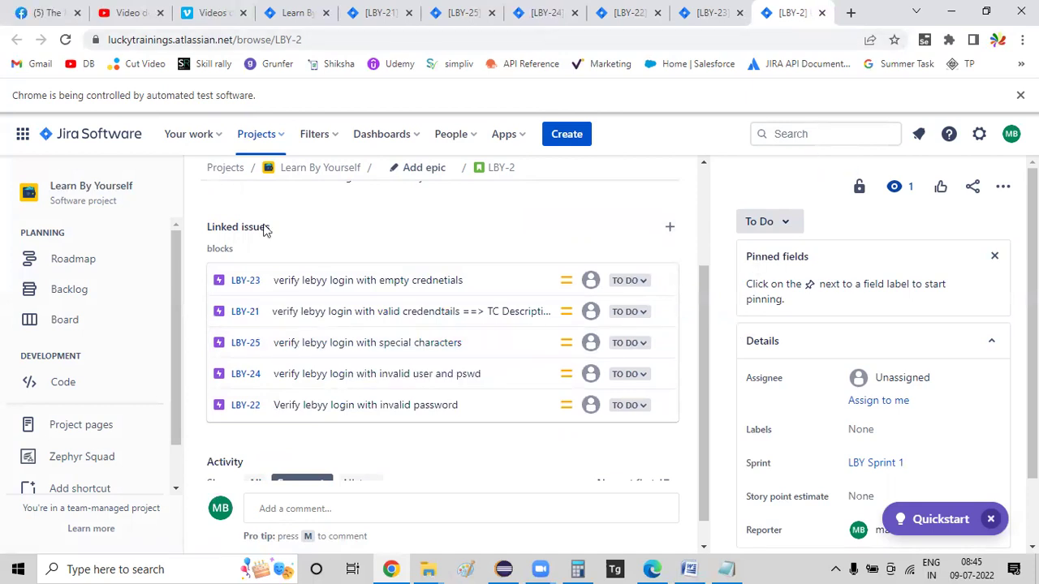
pyautogui.click(309, 14)
pyautogui.scroll(3, 423, 369)
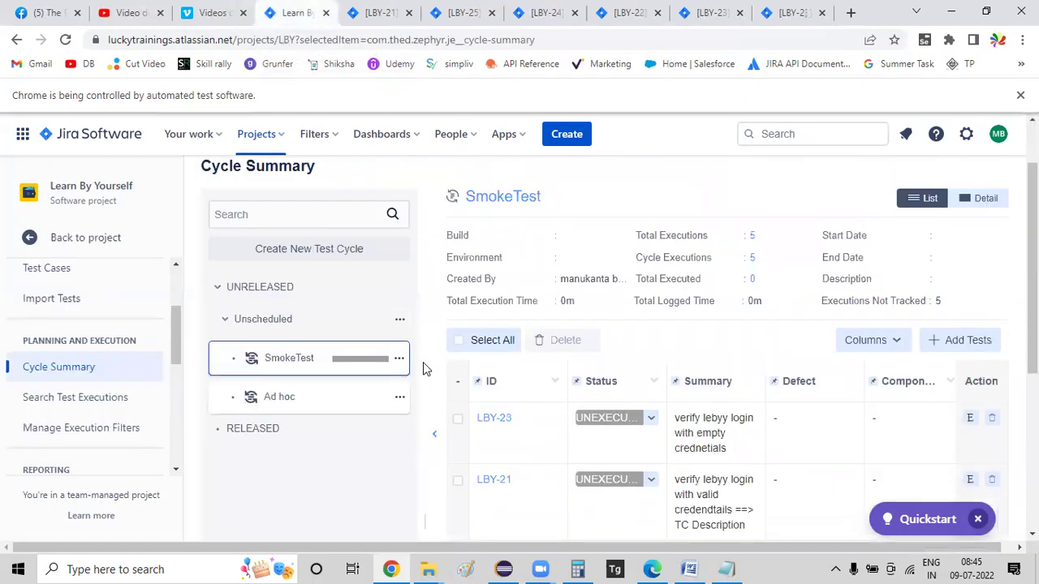
pyautogui.scroll(1, 387, 457)
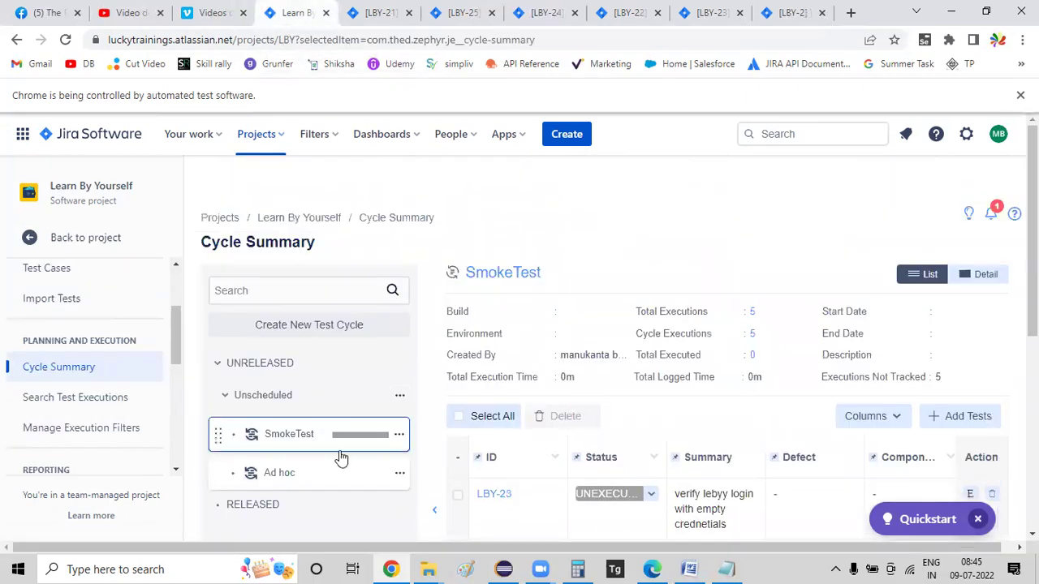
pyautogui.scroll(-3, 425, 379)
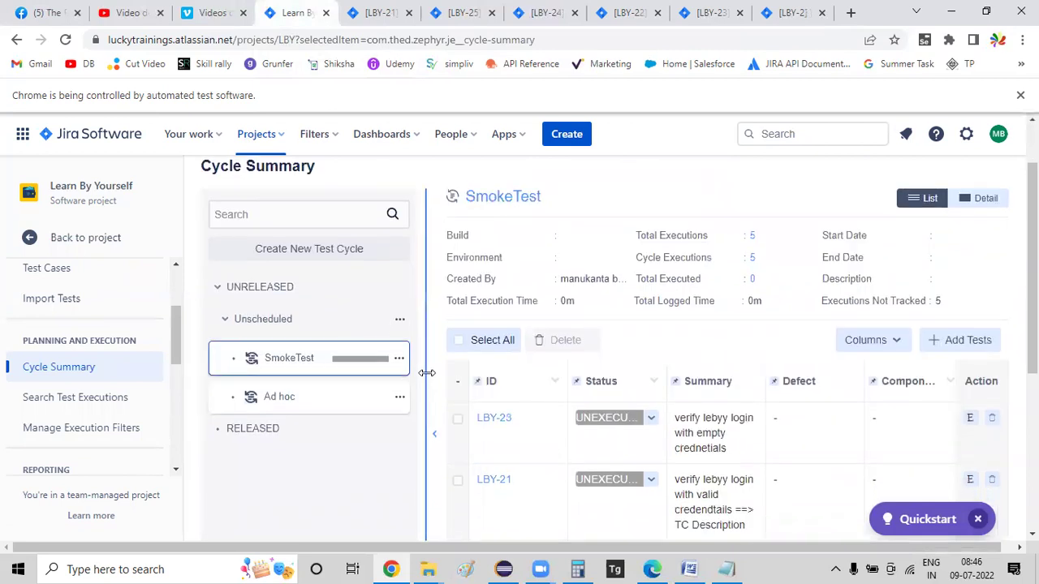
pyautogui.scroll(-2, 425, 380)
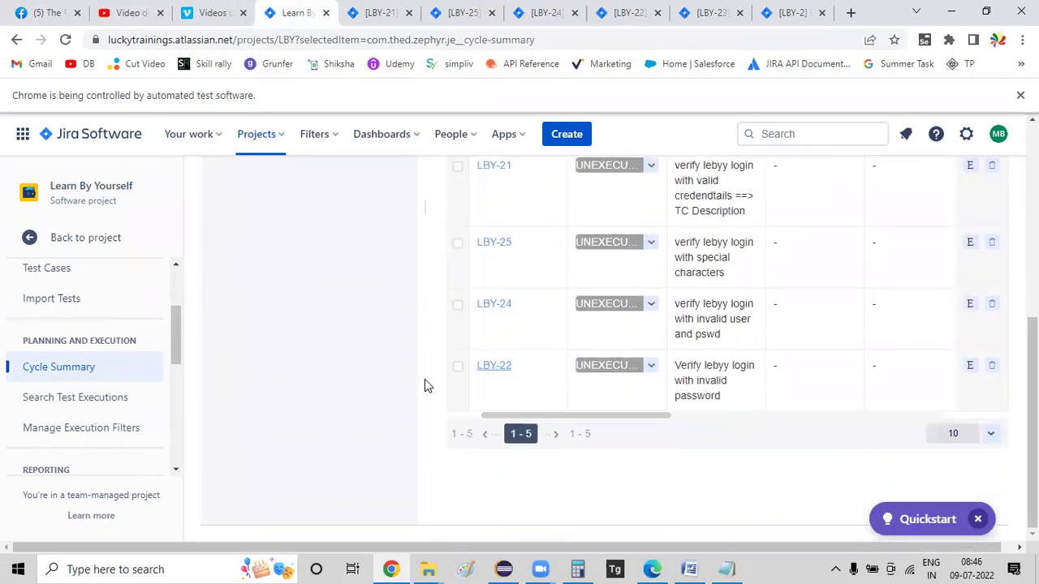
pyautogui.scroll(5, 425, 379)
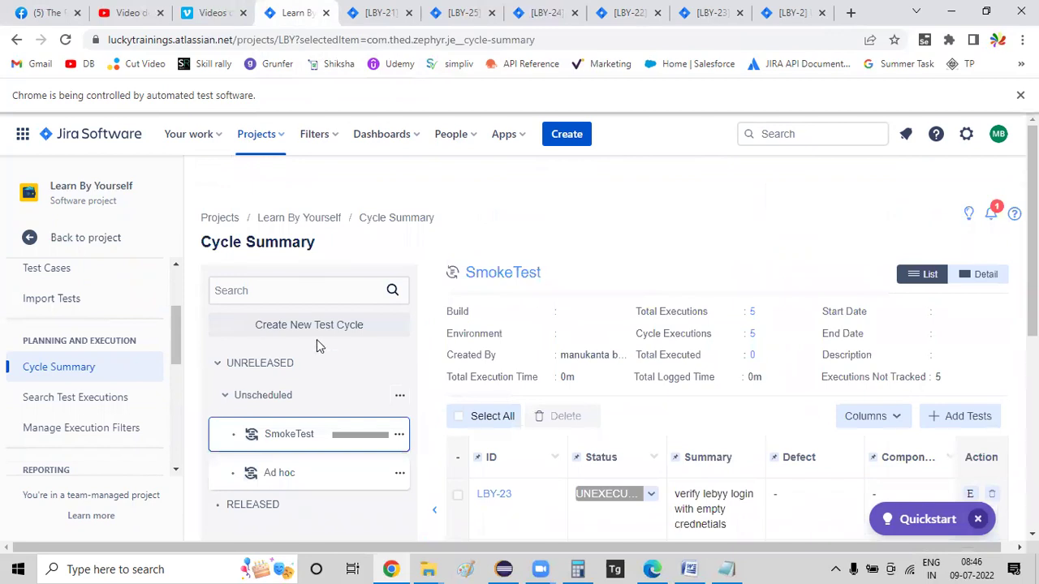
# Start a new test cycle named "Sprint 1" and begin its description with "All the sprint 1 related test cases will"
pyautogui.click(327, 332)
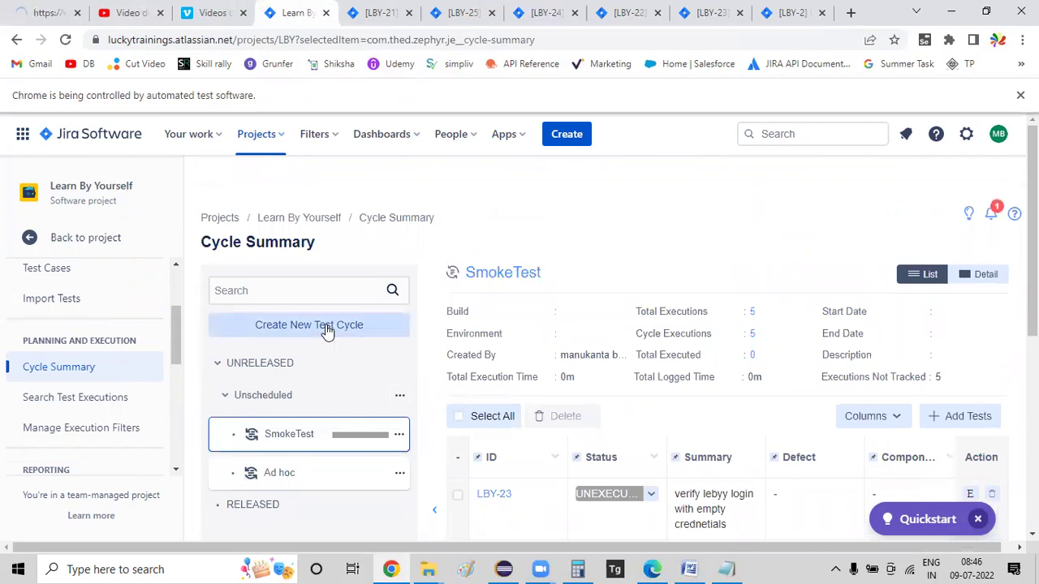
pyautogui.write('Sprint 1')
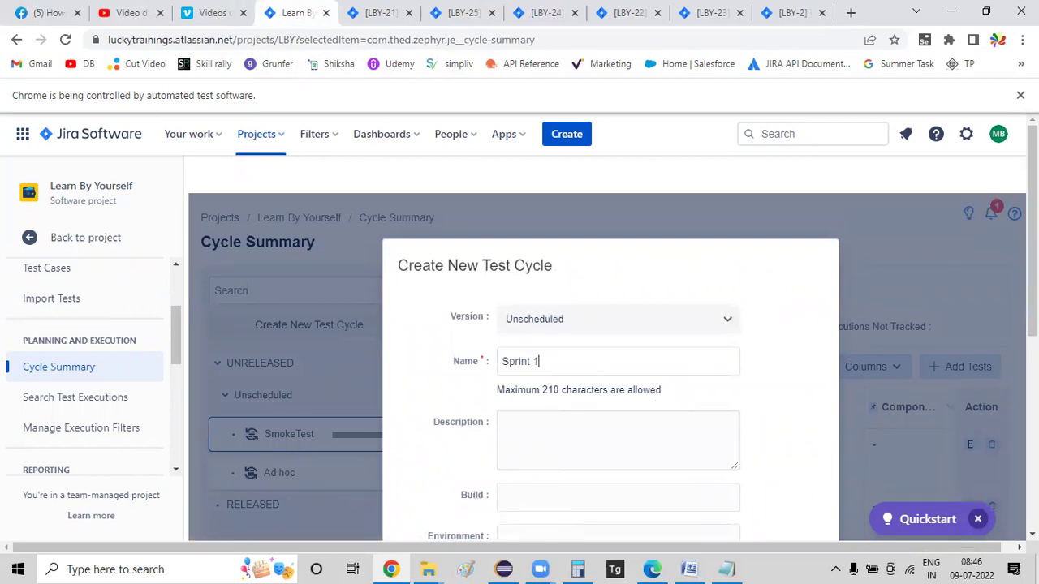
pyautogui.click(503, 426)
pyautogui.write('All t')
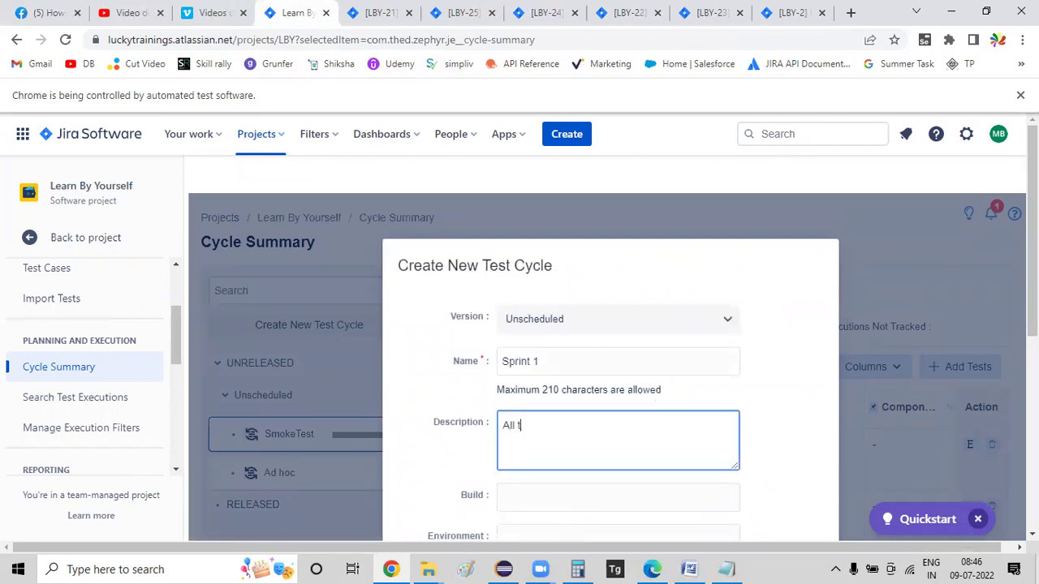
pyautogui.write('he spring ')
pyautogui.write('1 related test cae')
pyautogui.press('BackSpace')
pyautogui.write('ses will')
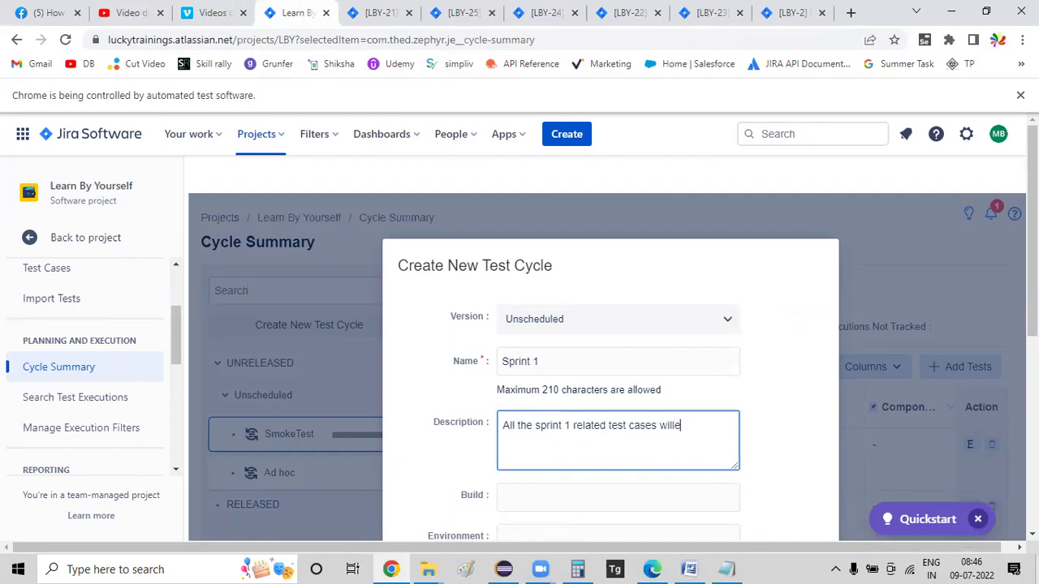
# Complete the cycle's description with "be added to this test cyle , using this cycle we will exexcuet all our tests" and save the cycle
pyautogui.write(' be added thi')
pyautogui.press('BackSpace')
pyautogui.press('BackSpace')
pyautogui.press('BackSpace')
pyautogui.write('to this test cyle , using this cycle we will')
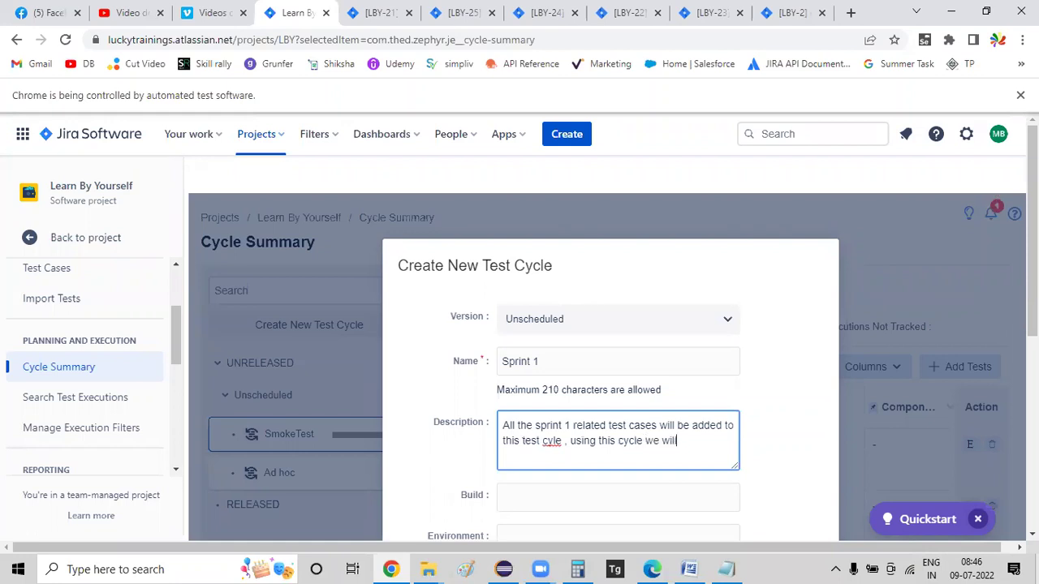
pyautogui.write(' exexcuet all our te')
pyautogui.write('ts')
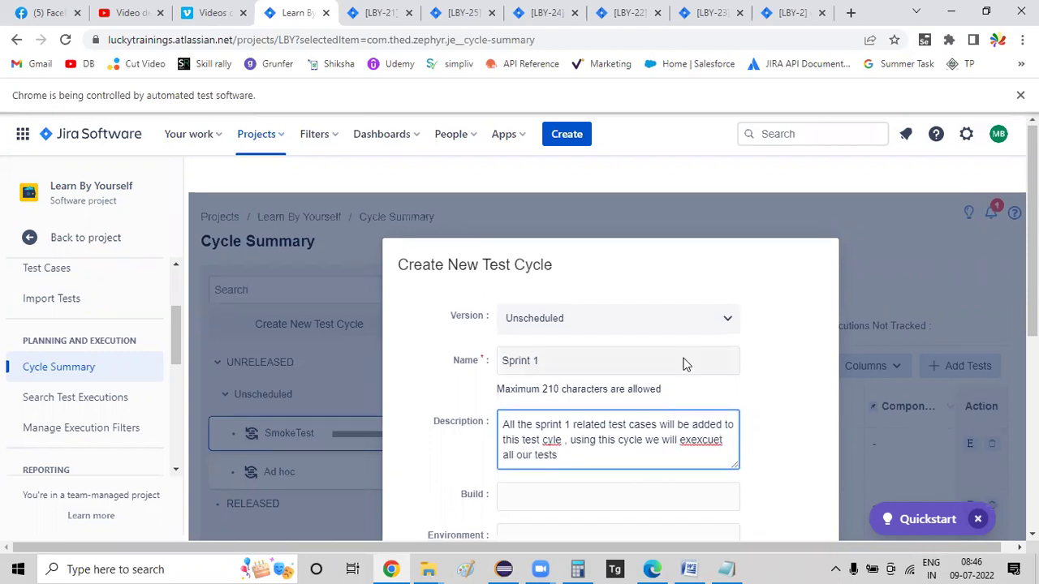
pyautogui.scroll(-4, 685, 362)
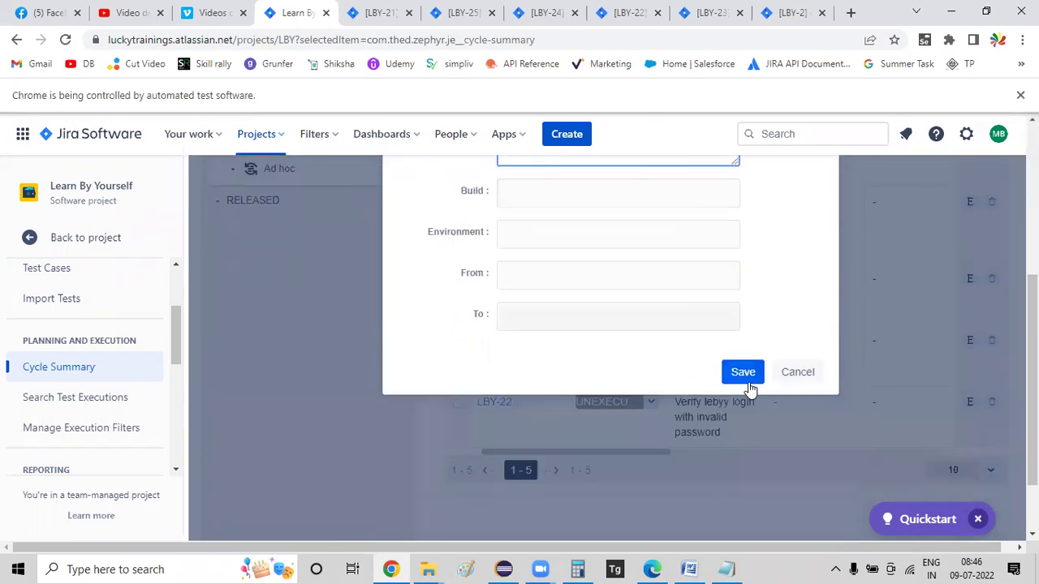
pyautogui.click(743, 372)
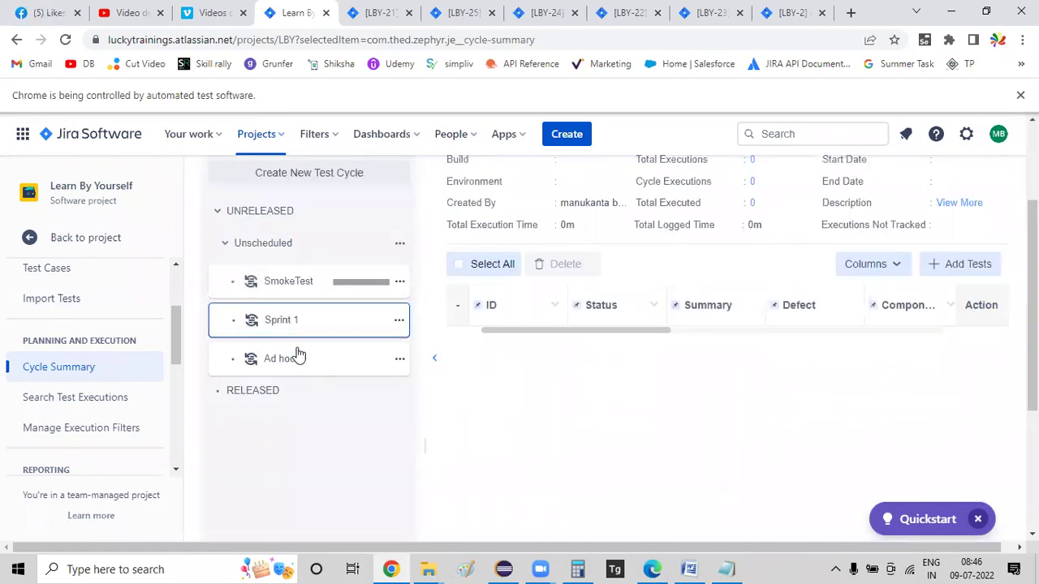
# Start adding individual tests to the Sprint 1 cycle and choose LBY-25 and LBY-21
pyautogui.click(981, 264)
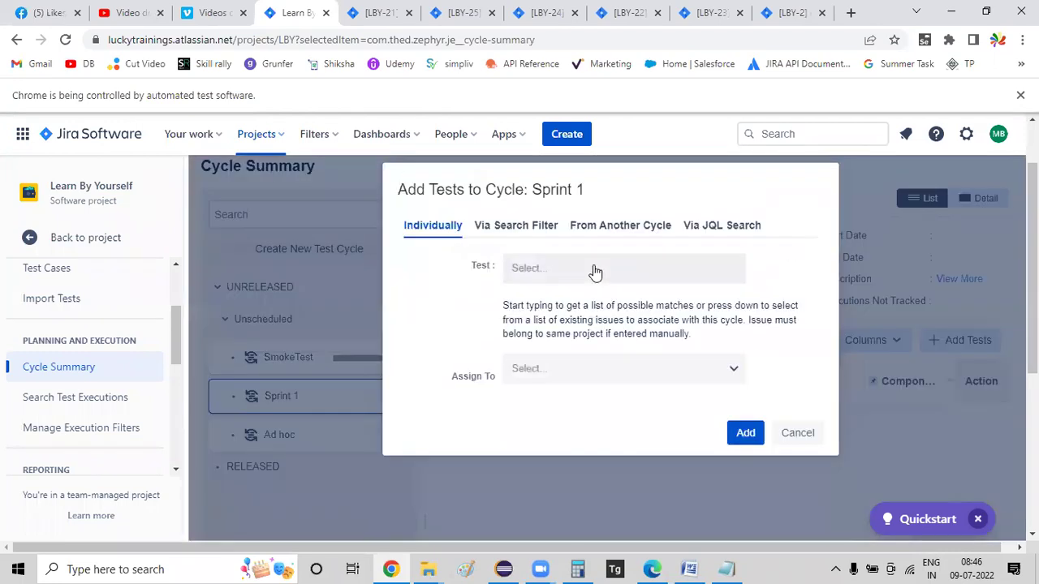
pyautogui.click(572, 278)
pyautogui.write('2')
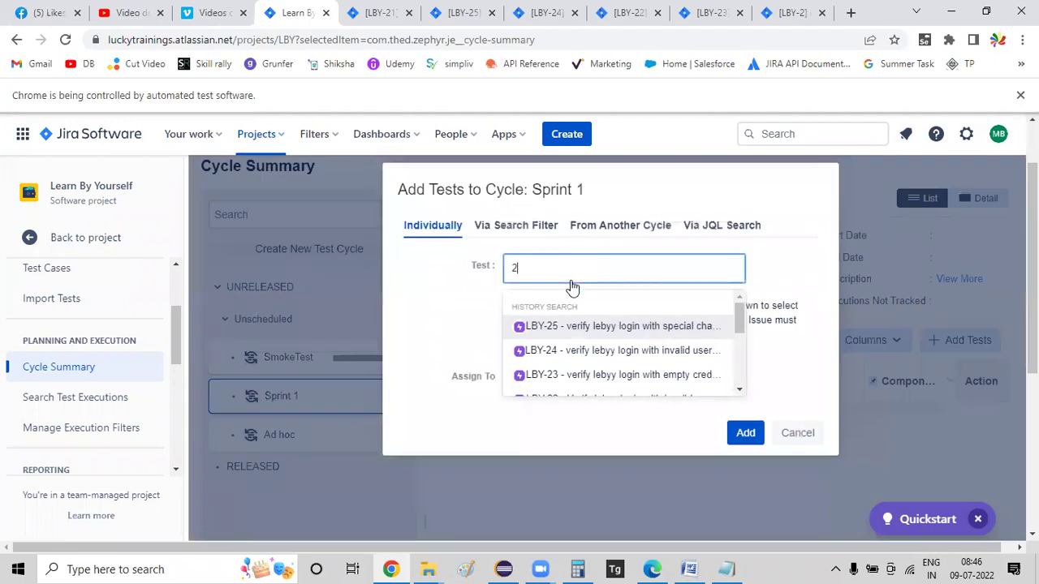
pyautogui.click(607, 326)
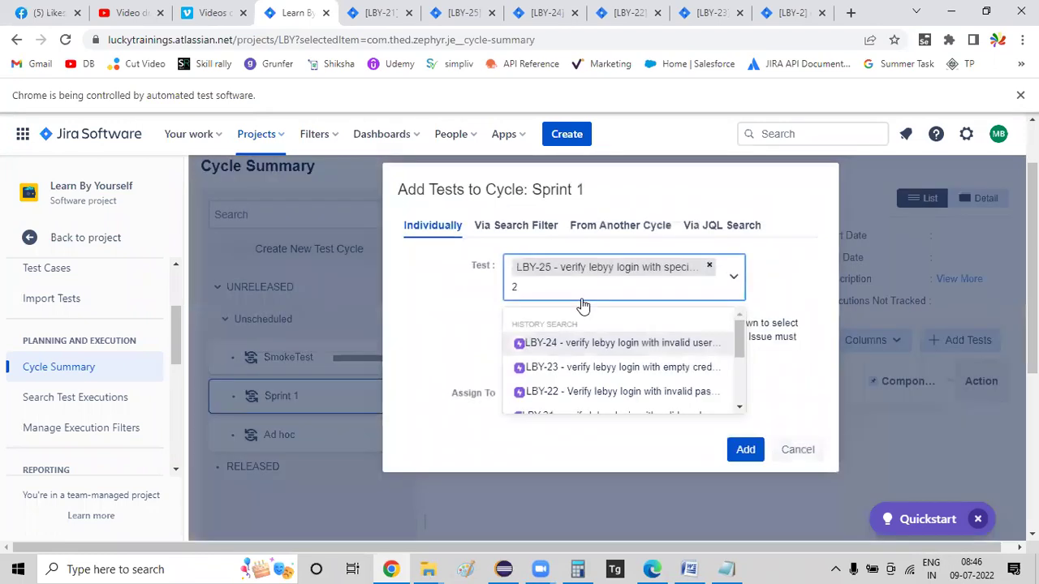
pyautogui.write('1')
pyautogui.click(601, 345)
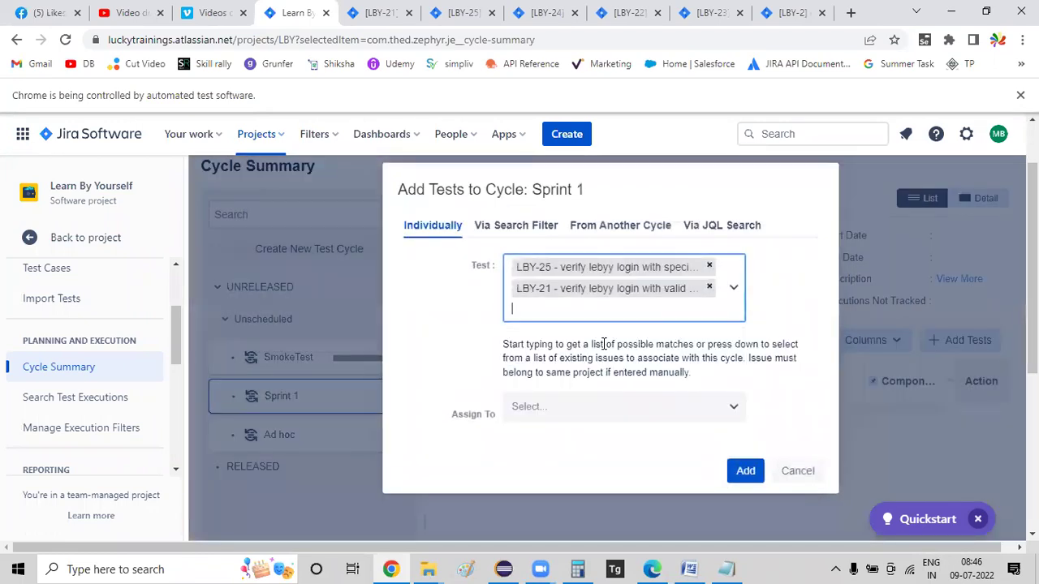
# Include LBY-22, LBY-23 and LBY-24 in the selection, add the chosen tests to the Sprint 1 cycle, and dismiss the report
pyautogui.write('23')
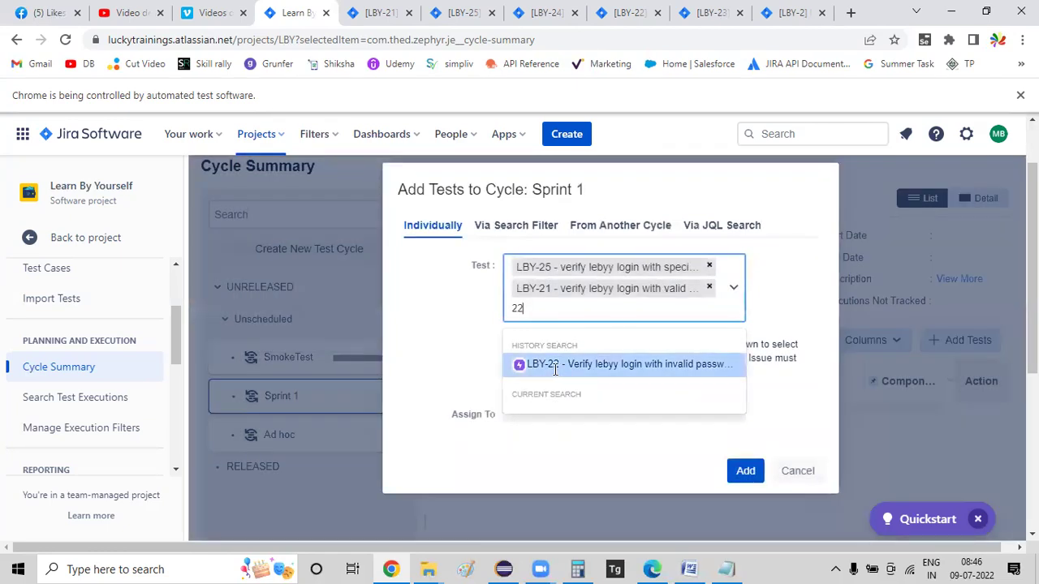
pyautogui.click(557, 366)
pyautogui.write('23')
pyautogui.click(557, 382)
pyautogui.write('24')
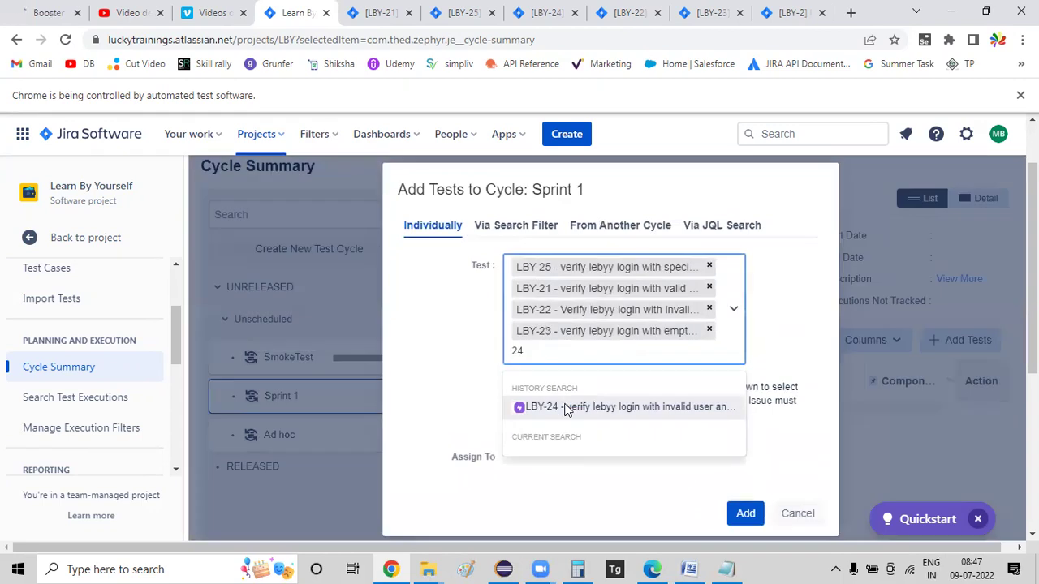
pyautogui.click(566, 403)
pyautogui.scroll(-2, 614, 325)
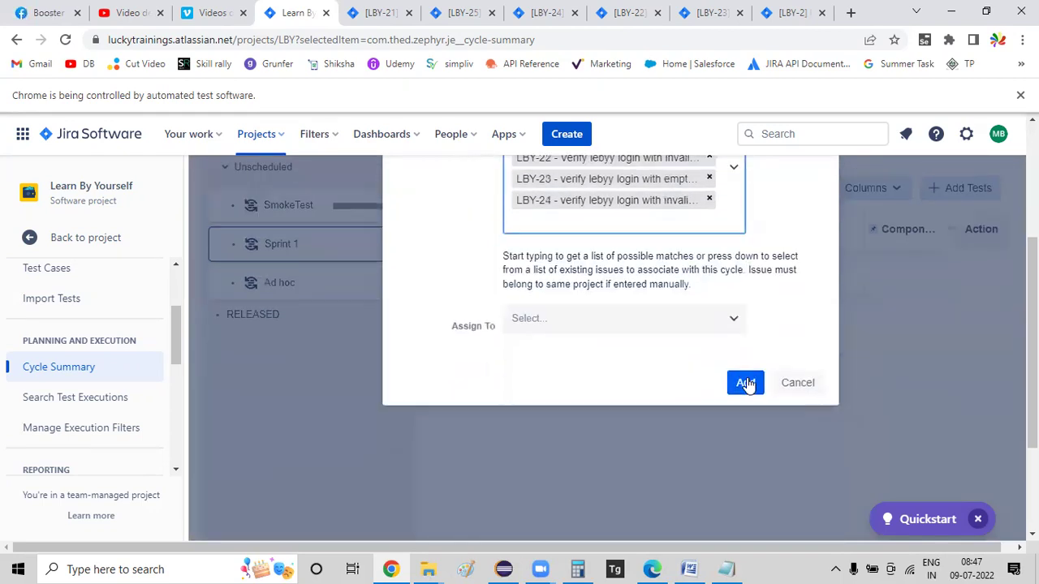
pyautogui.click(745, 379)
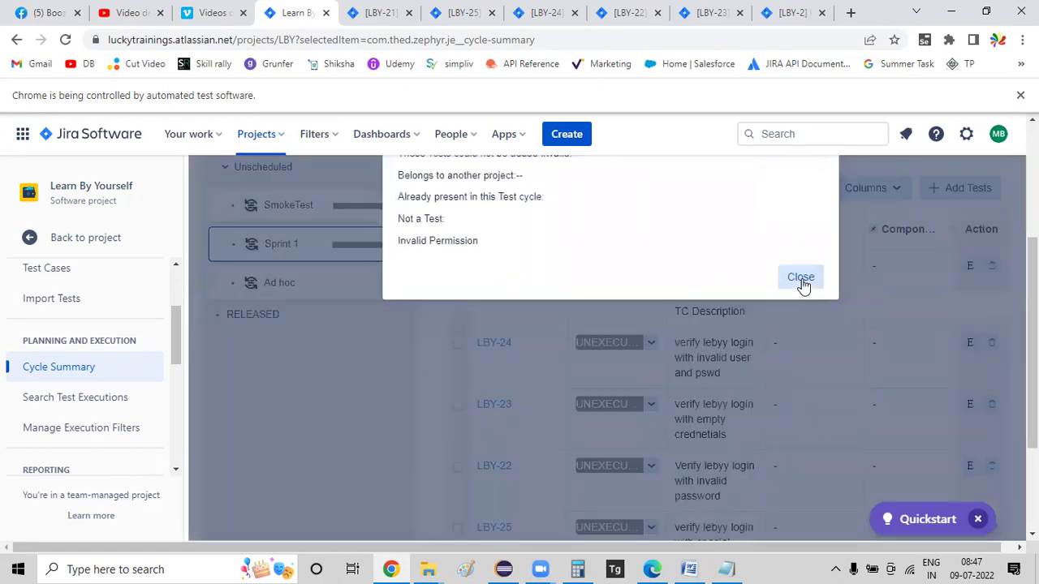
pyautogui.click(800, 278)
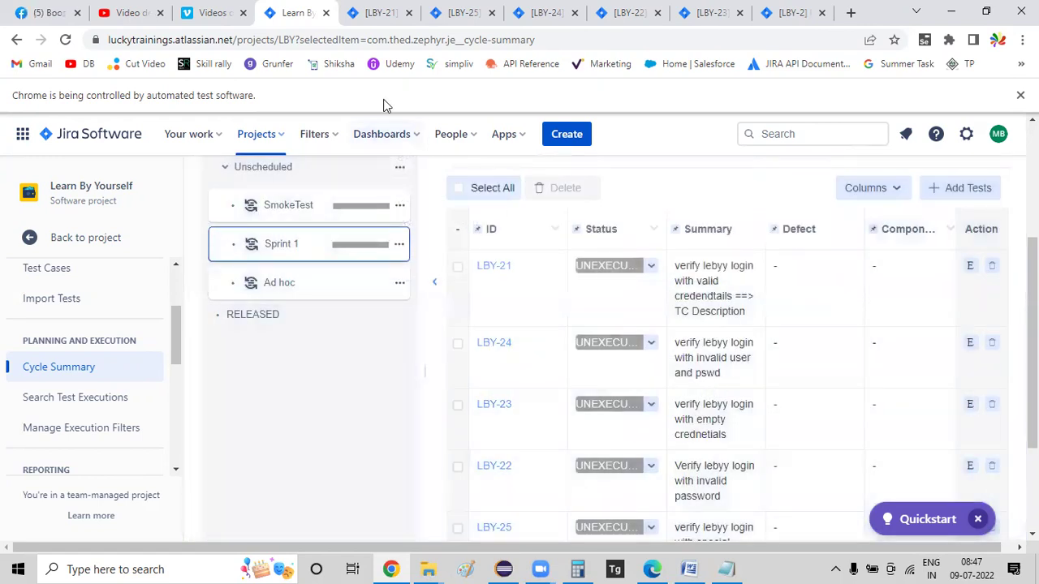
# Open the Learn By Yourself project's sprint board from test case LBY-21
pyautogui.click(381, 13)
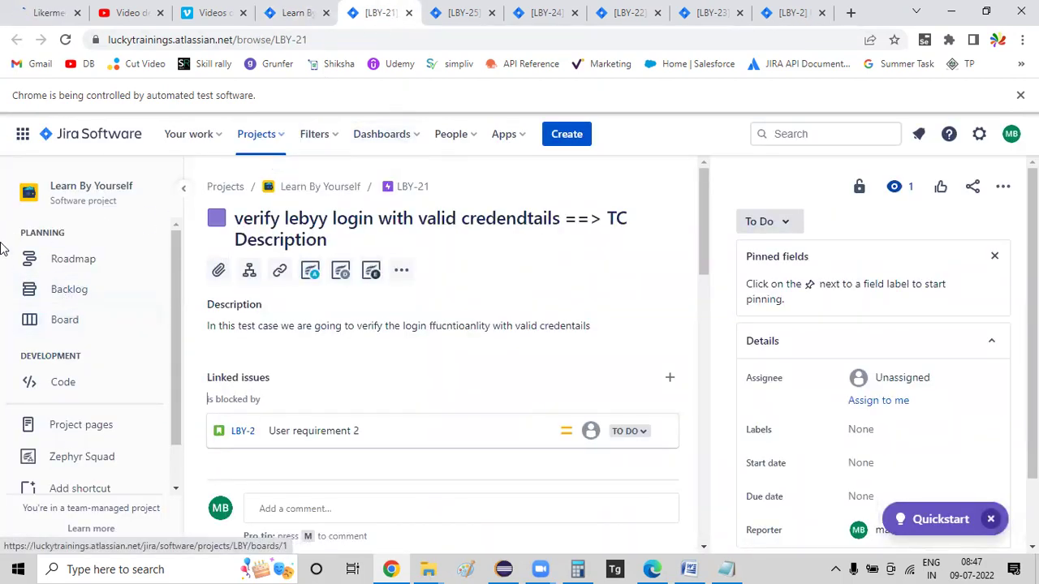
pyautogui.click(64, 323)
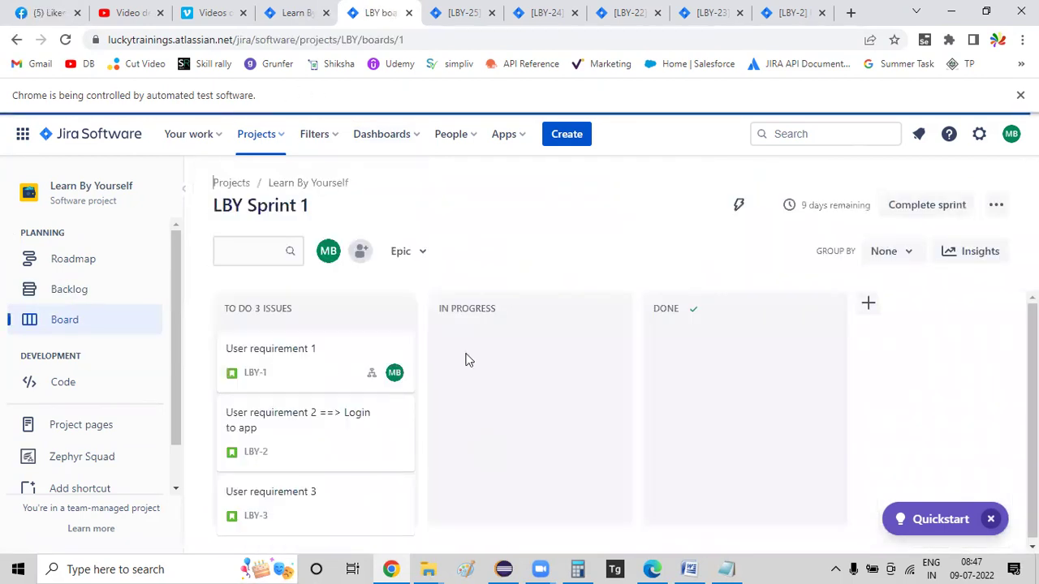
# Open requirement LBY-1 from the board and change its summary to "User requirement 1 ==> search fucntioanluty"
pyautogui.scroll(-1, 284, 423)
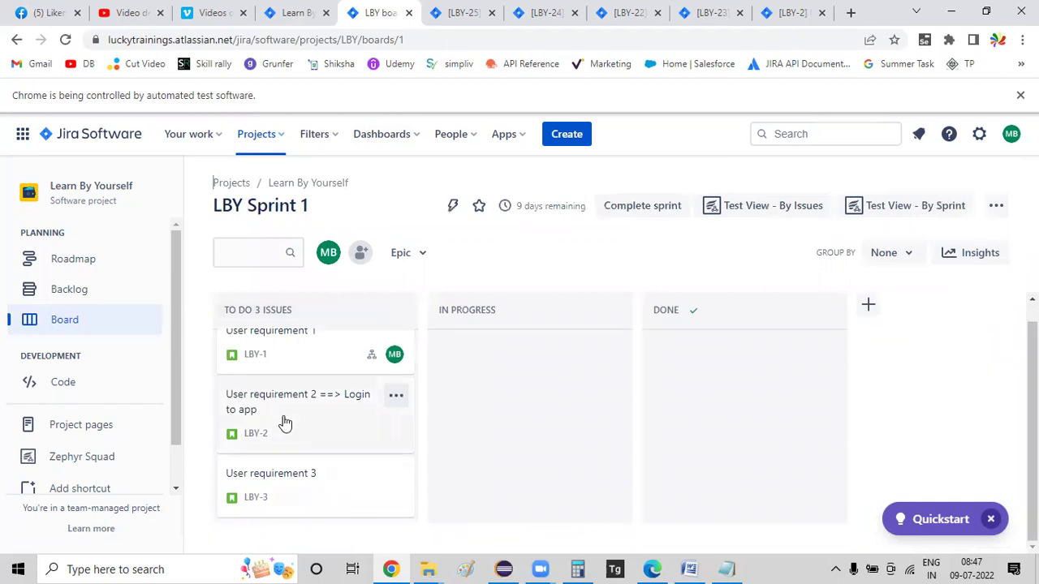
pyautogui.scroll(1, 281, 419)
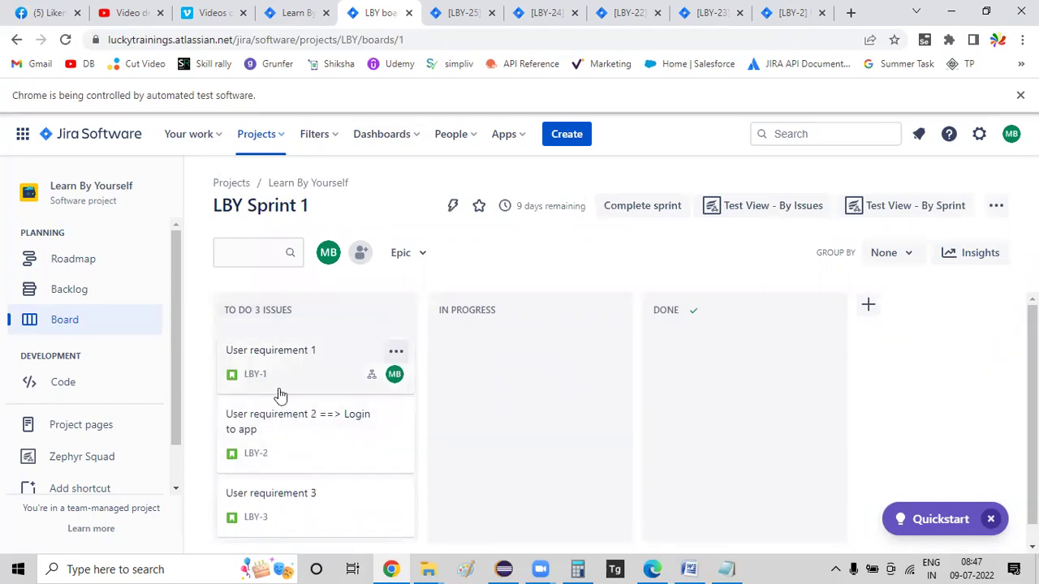
pyautogui.click(257, 377)
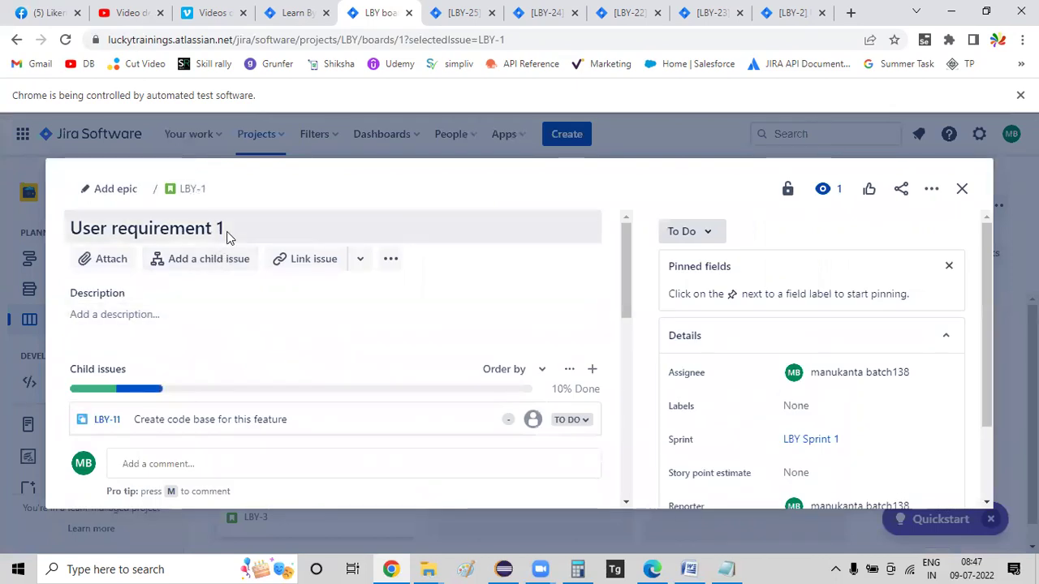
pyautogui.click(225, 229)
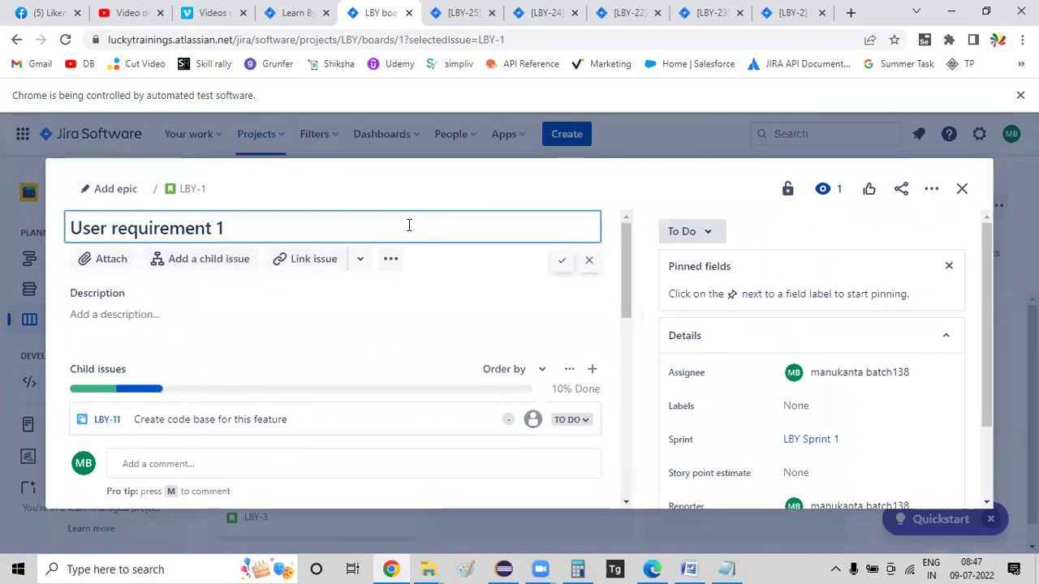
pyautogui.write('==>')
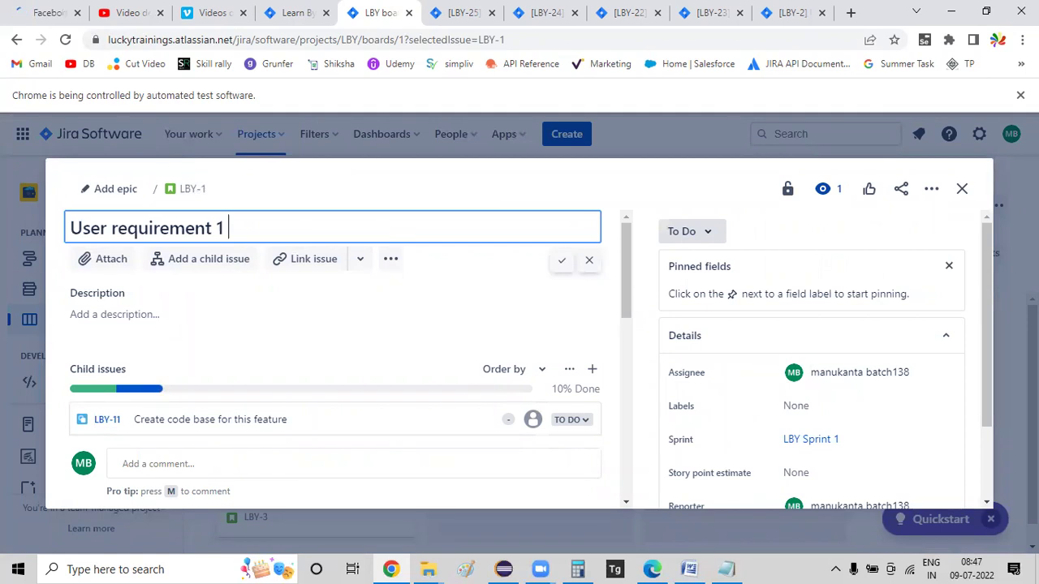
pyautogui.write(' search fucntioanluty')
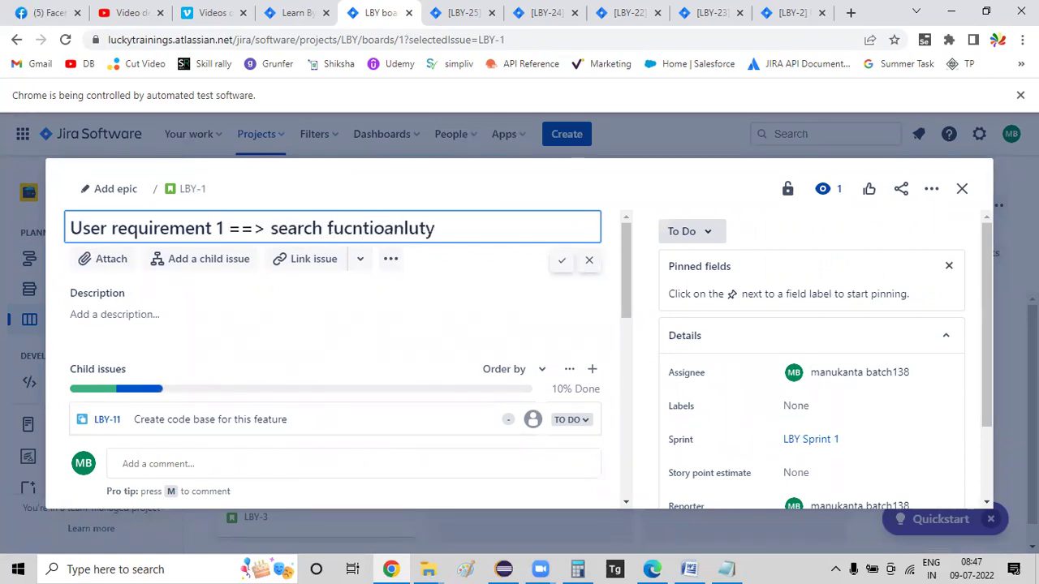
pyautogui.click(560, 262)
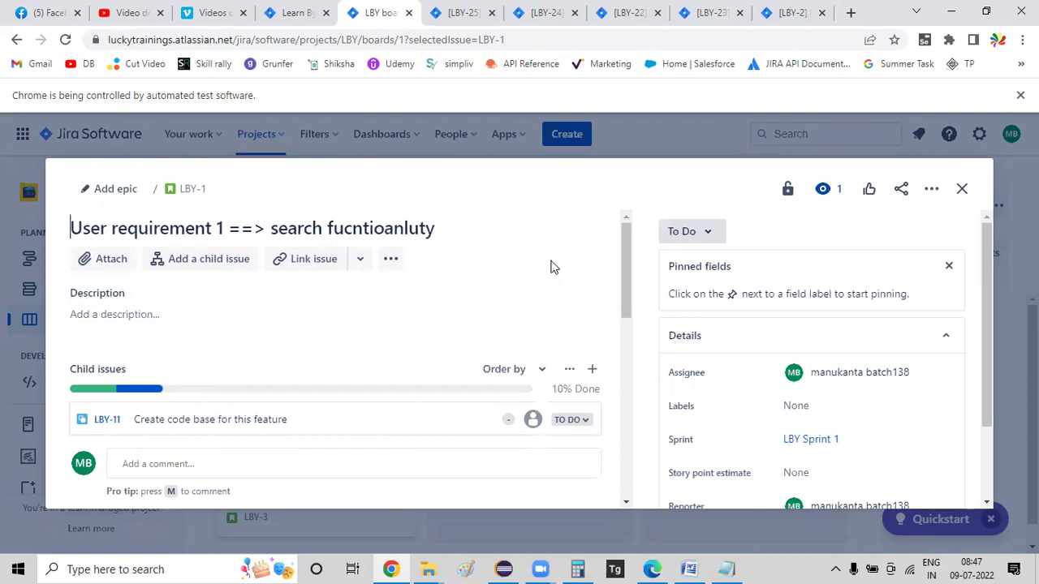
# Give LBY-1 the two-line description "Developer need to search fucntioanlity" and "rester needs to test this fucnutonaluty", and save it
pyautogui.click(189, 319)
pyautogui.write('Developer need to')
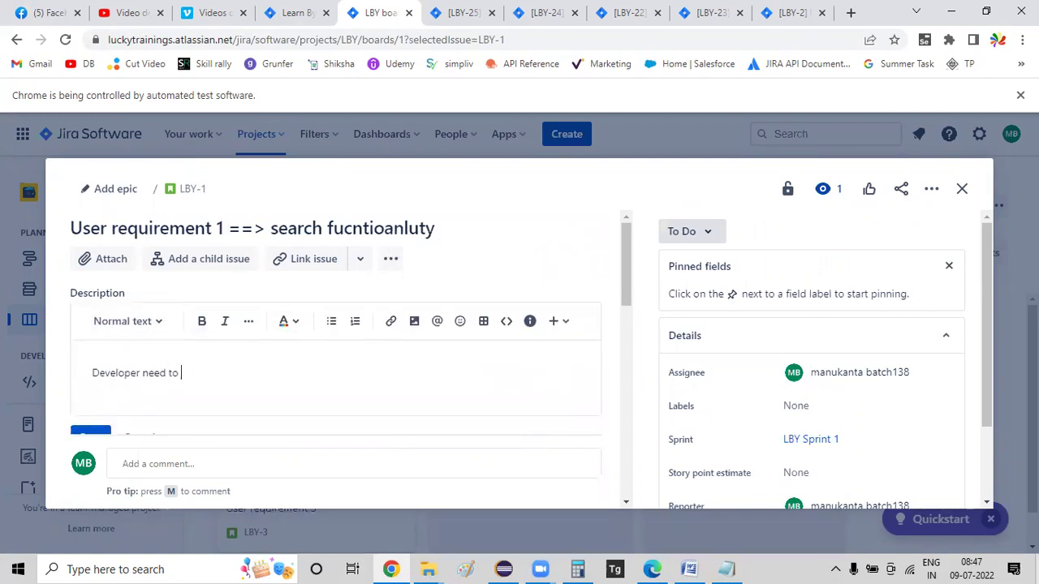
pyautogui.write(' search fucntio')
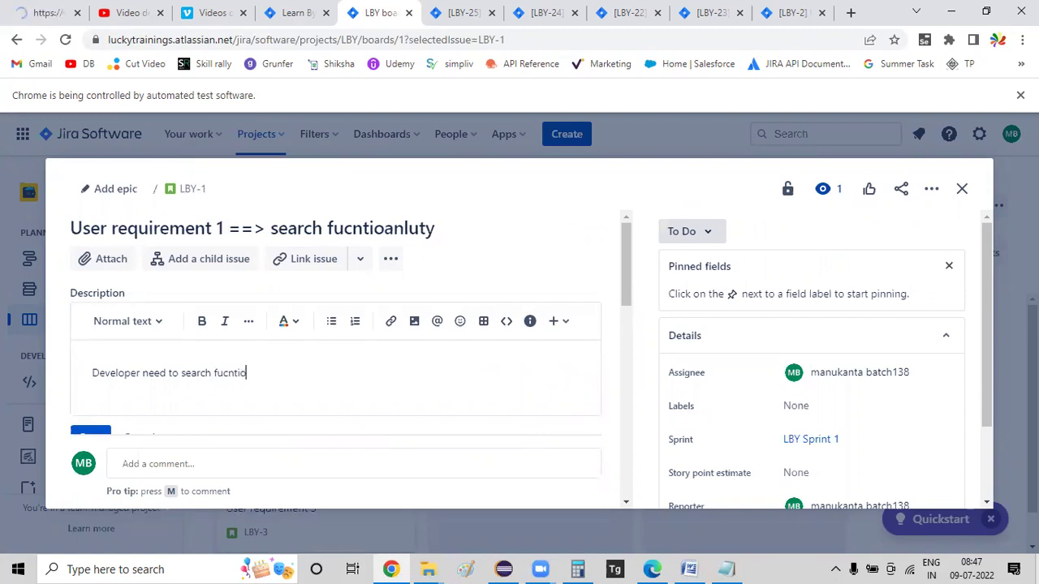
pyautogui.write('anlity')
pyautogui.press('Return')
pyautogui.write('rester')
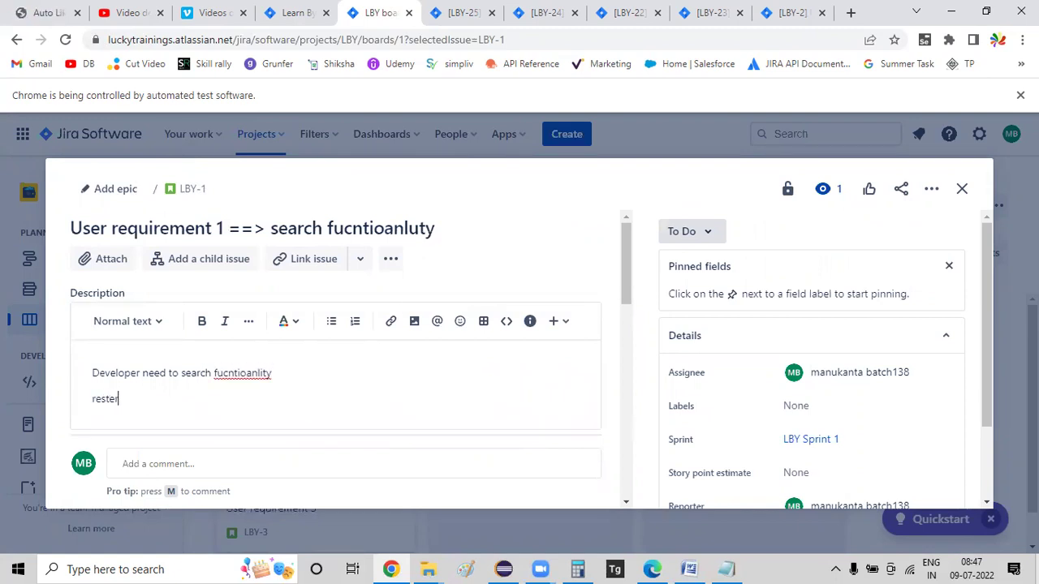
pyautogui.write(' needs to test this fucnutonaluty')
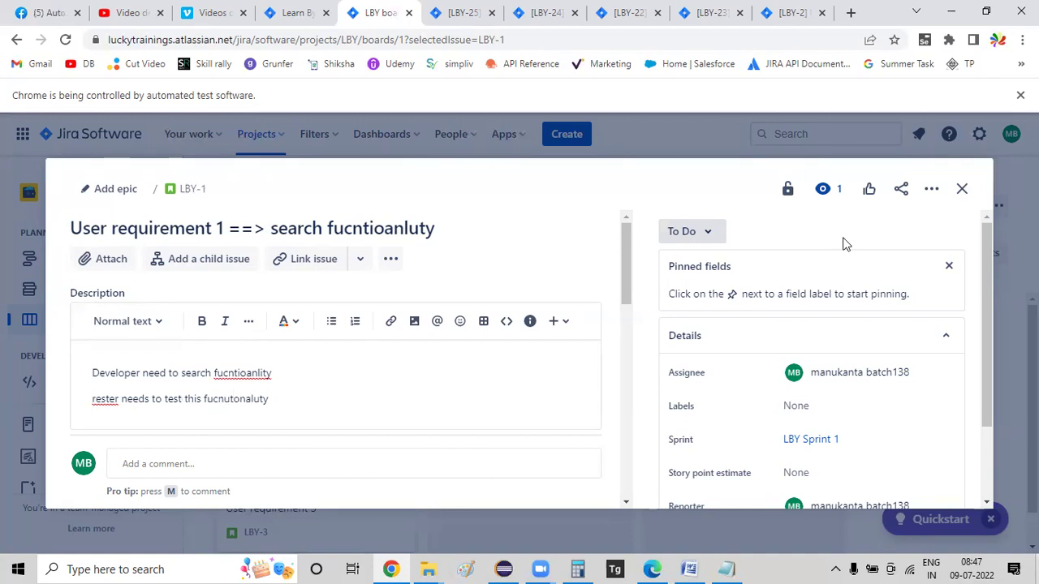
pyautogui.scroll(-2, 325, 353)
pyautogui.click(88, 375)
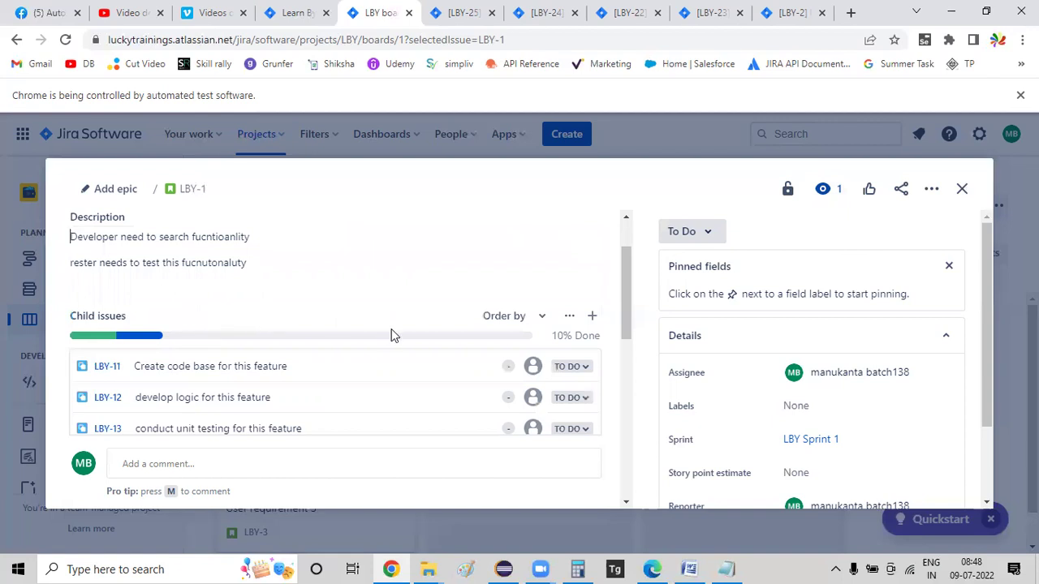
# Open LBY-1 on its own page in a new browser tab and close the other open issue tabs, LBY-2 and its test cases
pyautogui.click(194, 190)
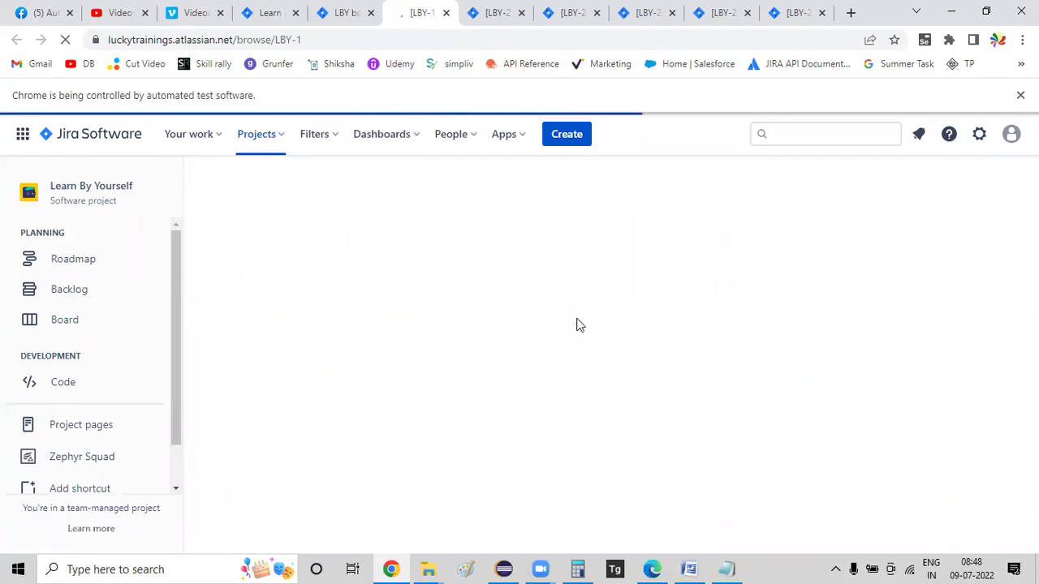
pyautogui.click(521, 13)
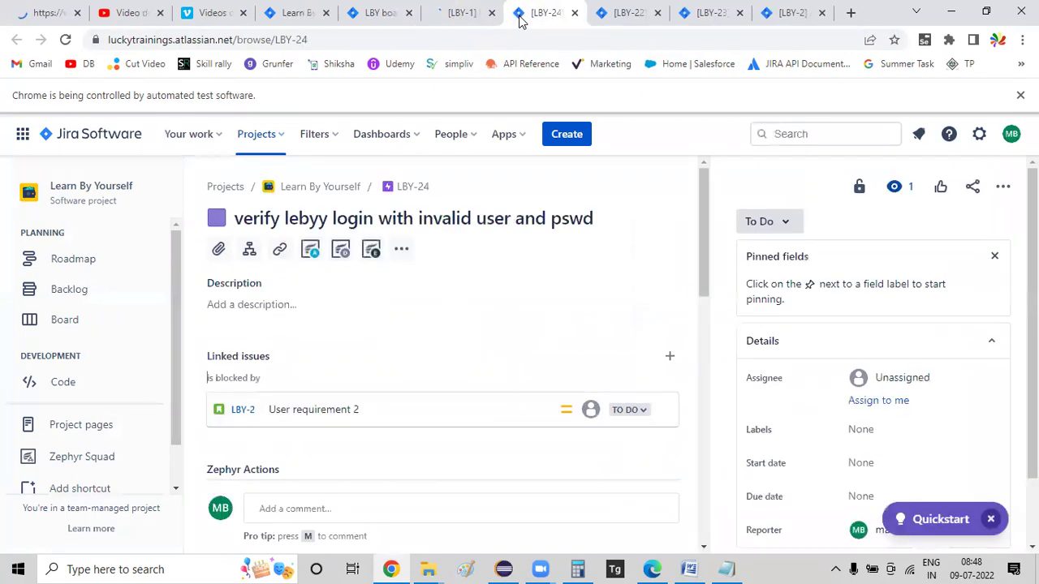
pyautogui.click(574, 14)
pyautogui.click(574, 14)
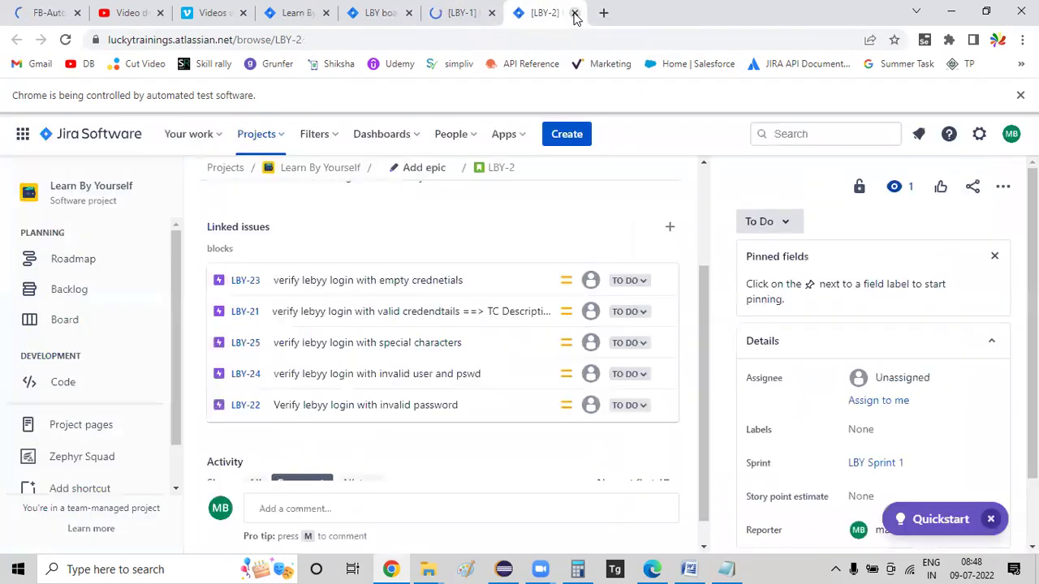
pyautogui.click(574, 14)
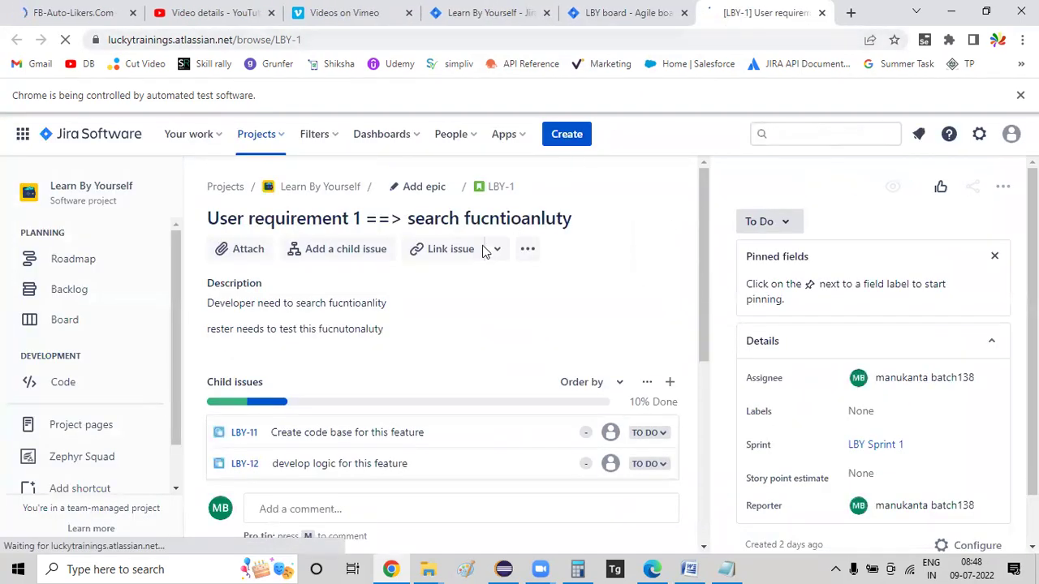
# Start a new epic in the Learn By Yourself project with the summary "Verify search fucntiopnlity with valid search keyword"
pyautogui.click(568, 135)
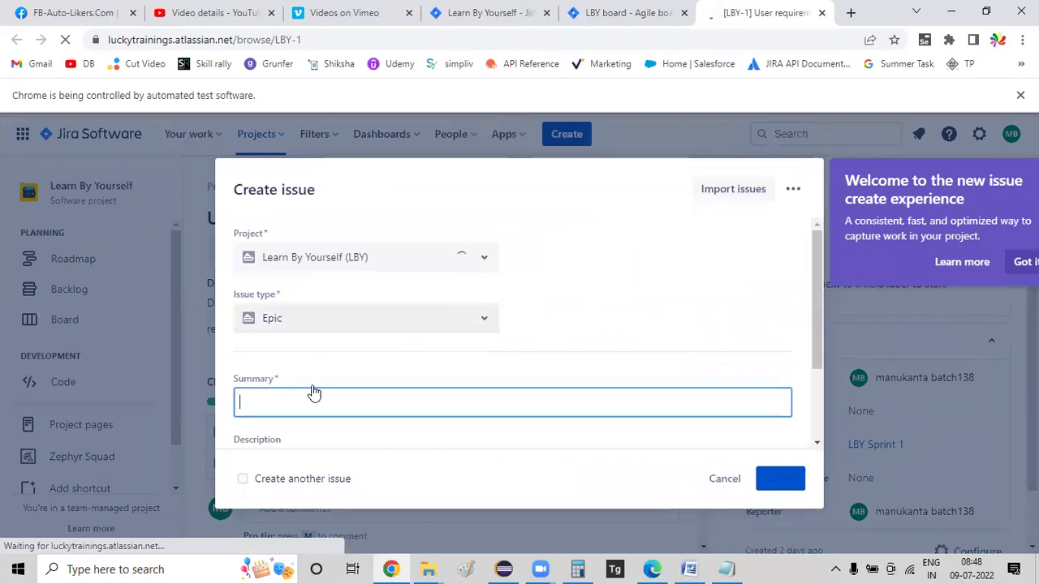
pyautogui.write('Ver')
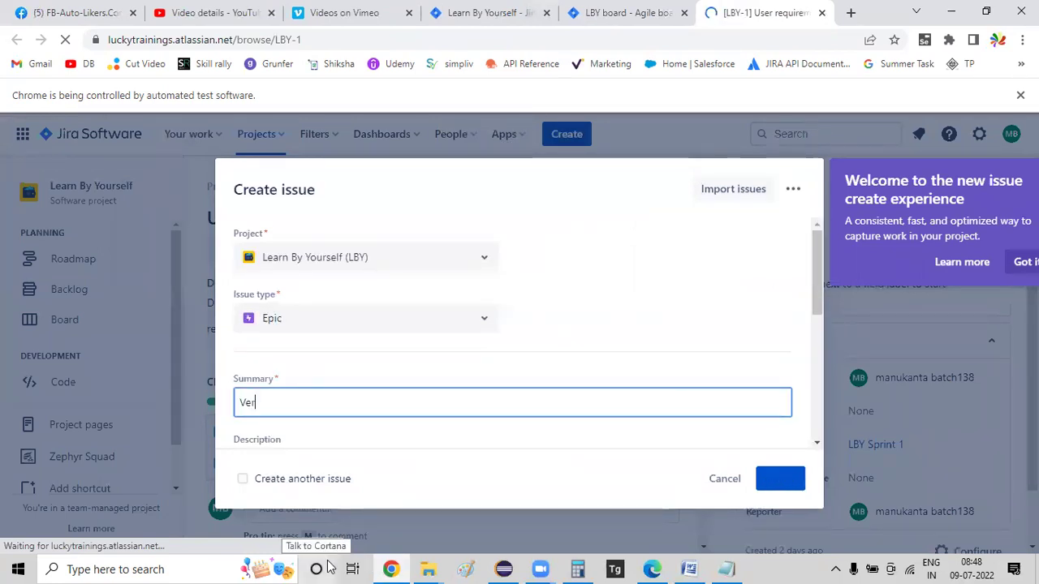
pyautogui.write('ify sear')
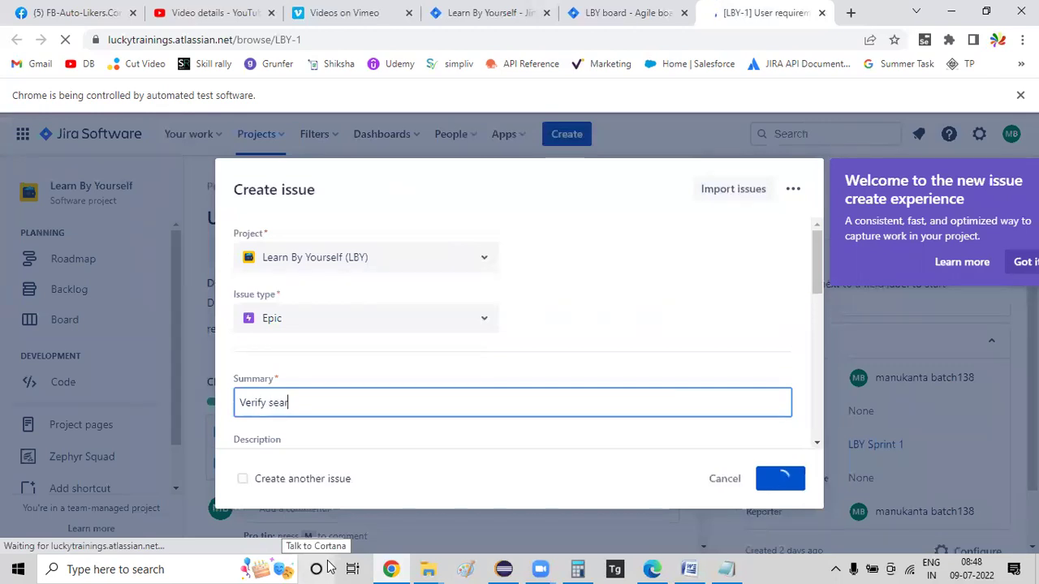
pyautogui.write('ch fucntiopnlity with valid search keyword')
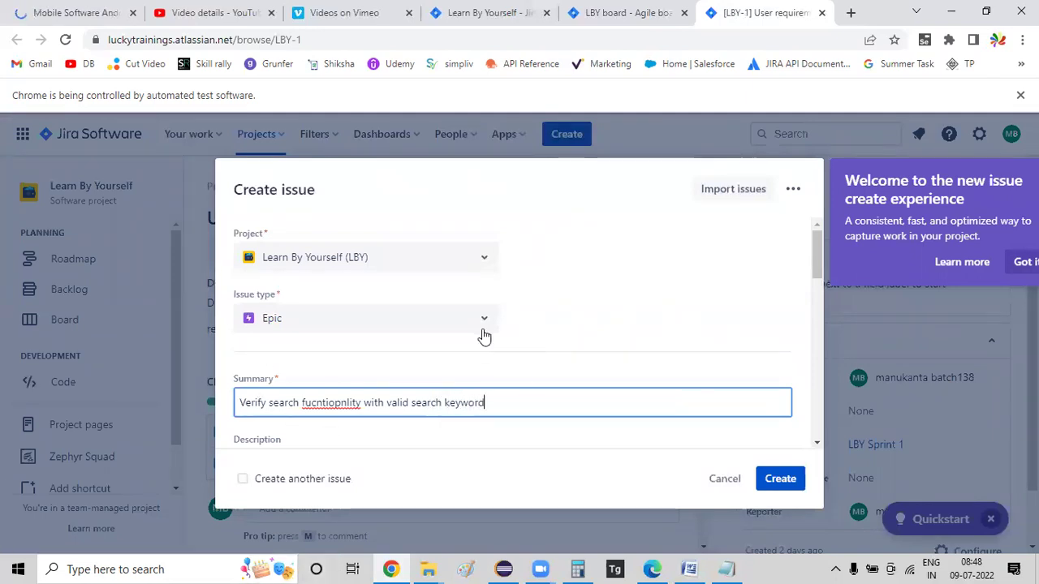
# Link the new epic to LBY-1 as "blocks", enable creating another issue, and create the epic
pyautogui.scroll(-5, 483, 337)
pyautogui.scroll(-5, 490, 318)
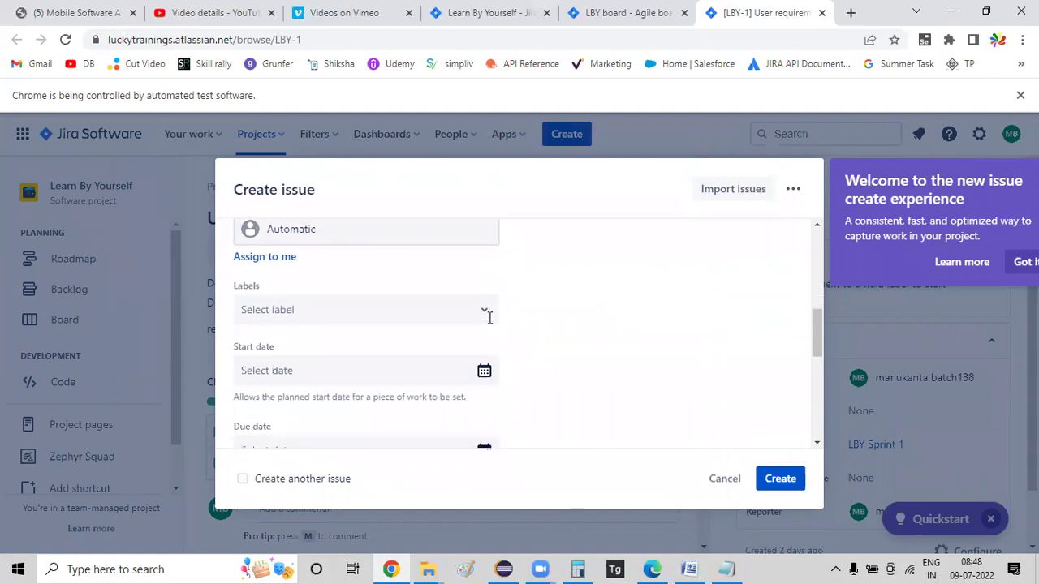
pyautogui.scroll(-3, 402, 330)
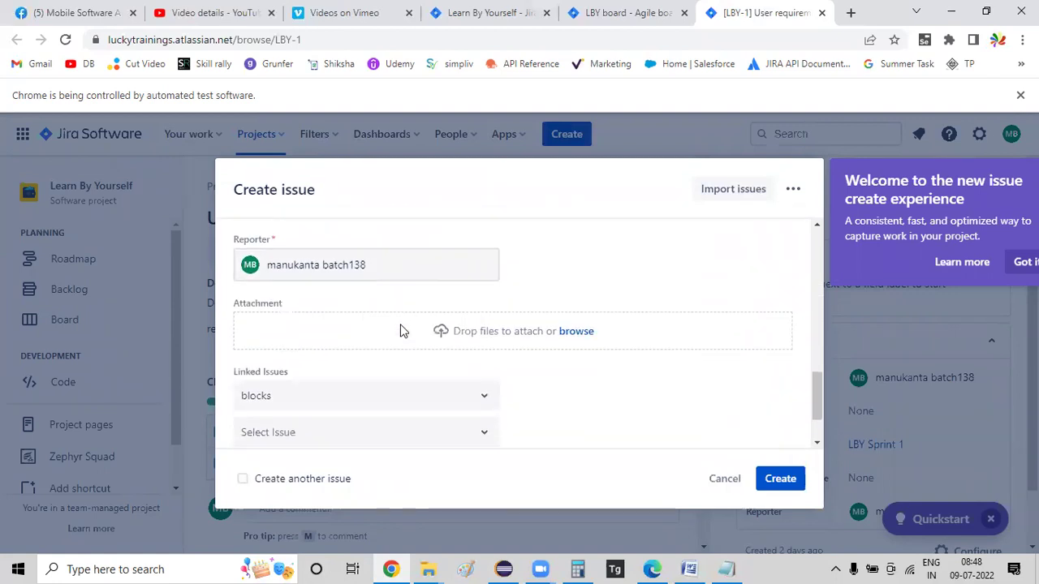
pyautogui.click(282, 334)
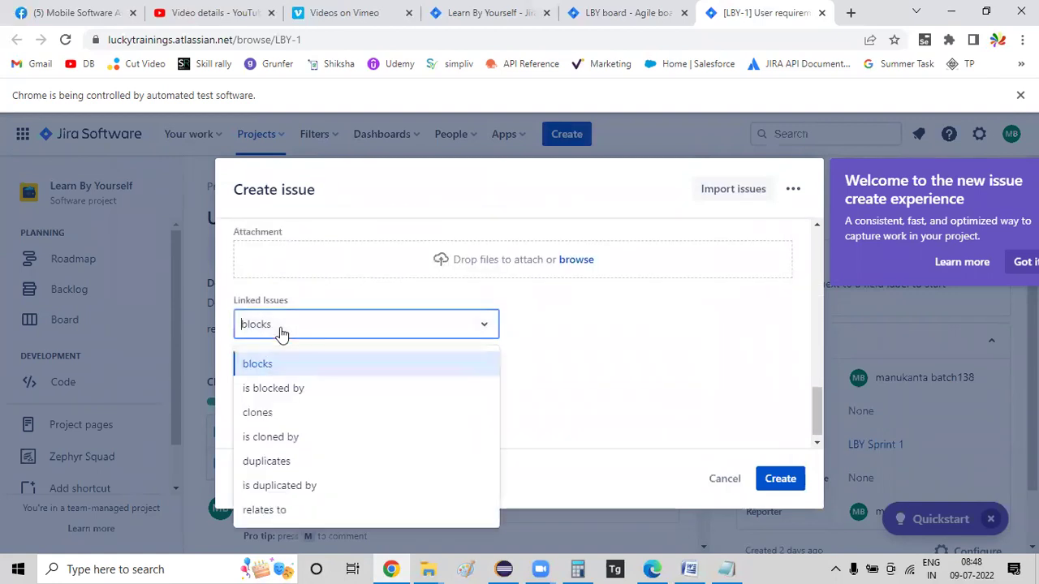
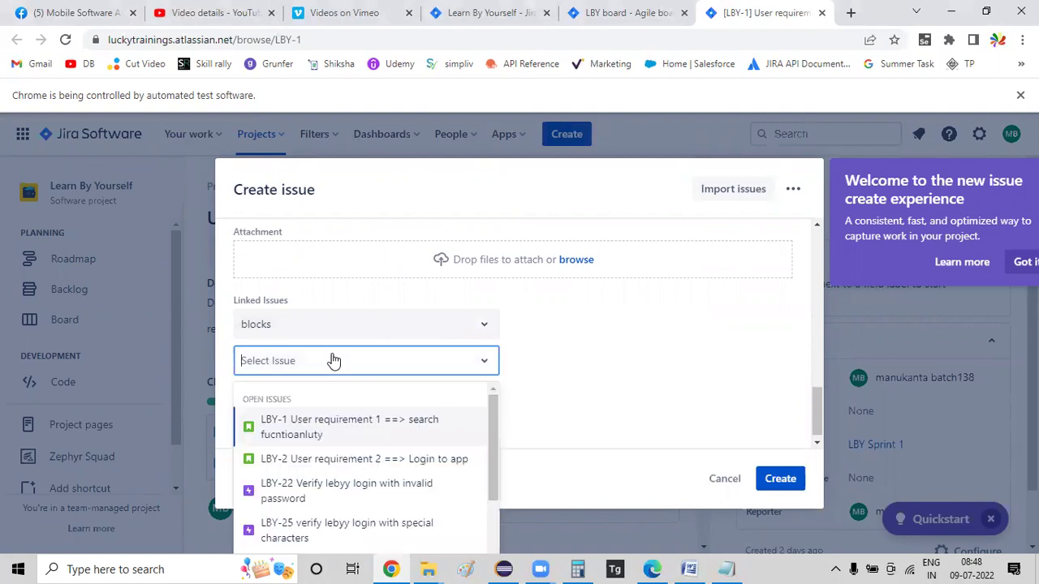
pyautogui.click(362, 428)
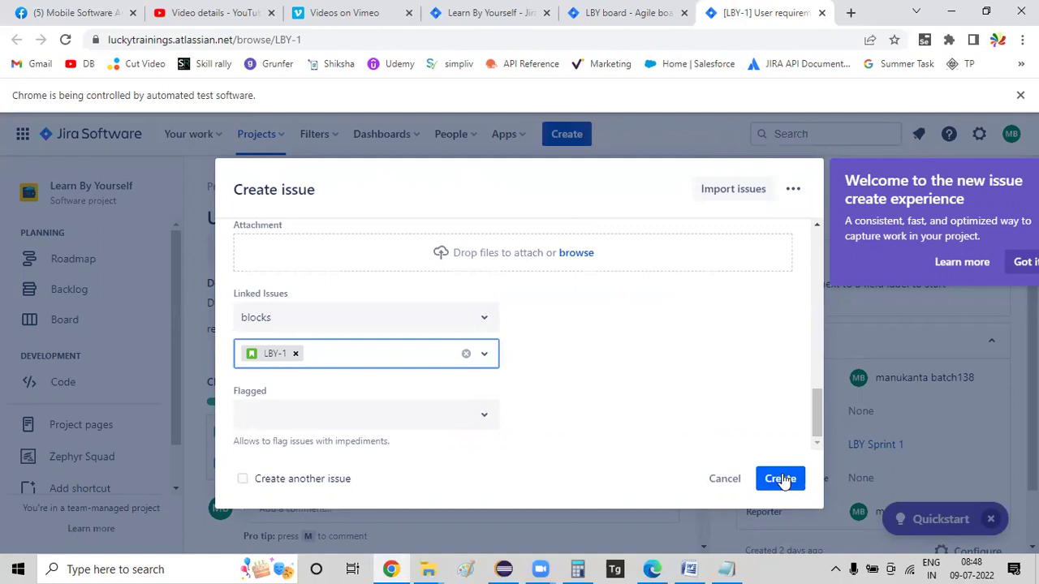
pyautogui.click(243, 481)
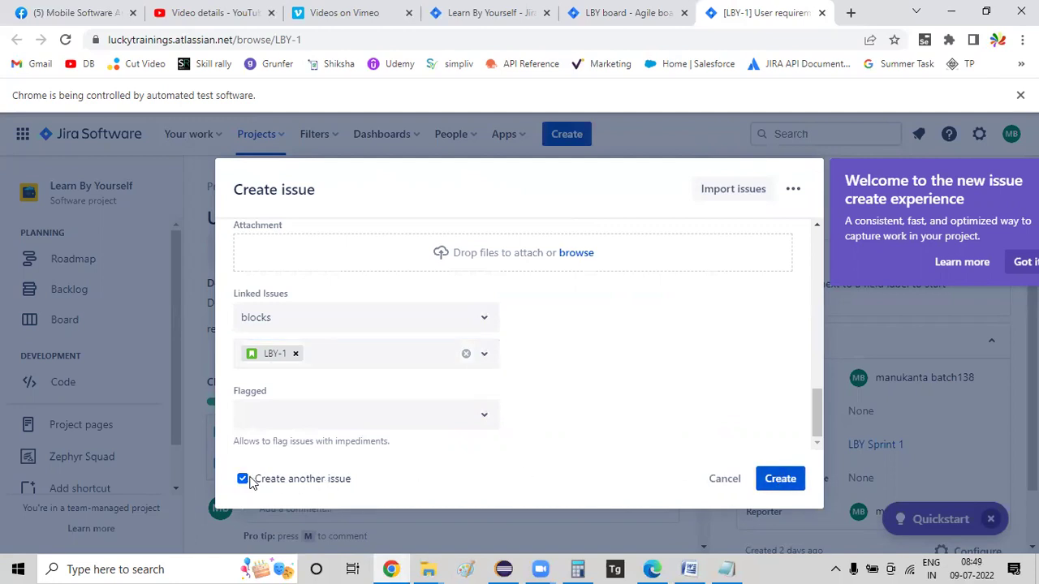
pyautogui.click(775, 485)
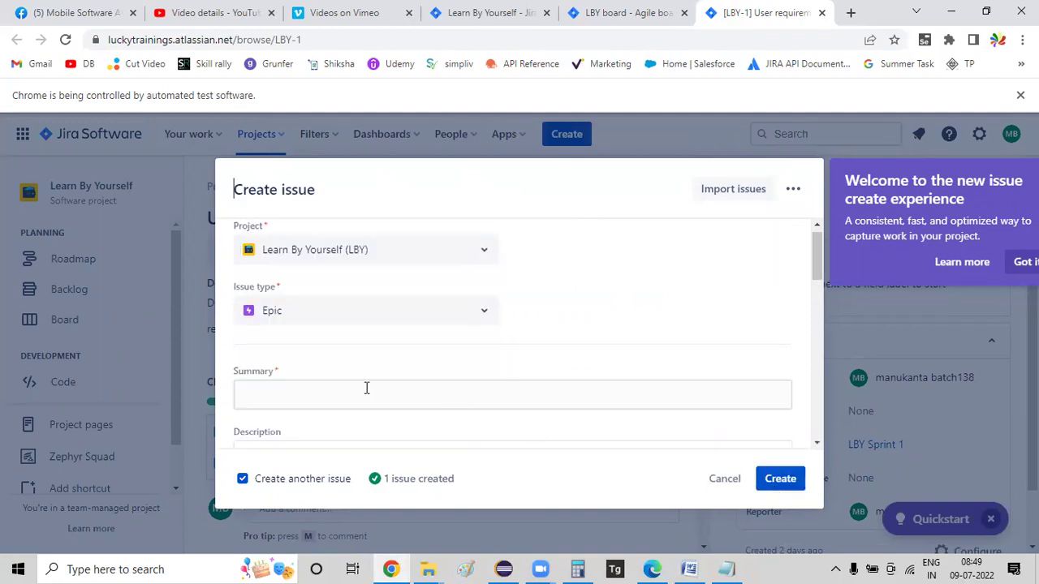
# Enter "verify search fiucntionlity with invalid keywords" as the summary of the next epic
pyautogui.click(288, 399)
pyautogui.write('verify')
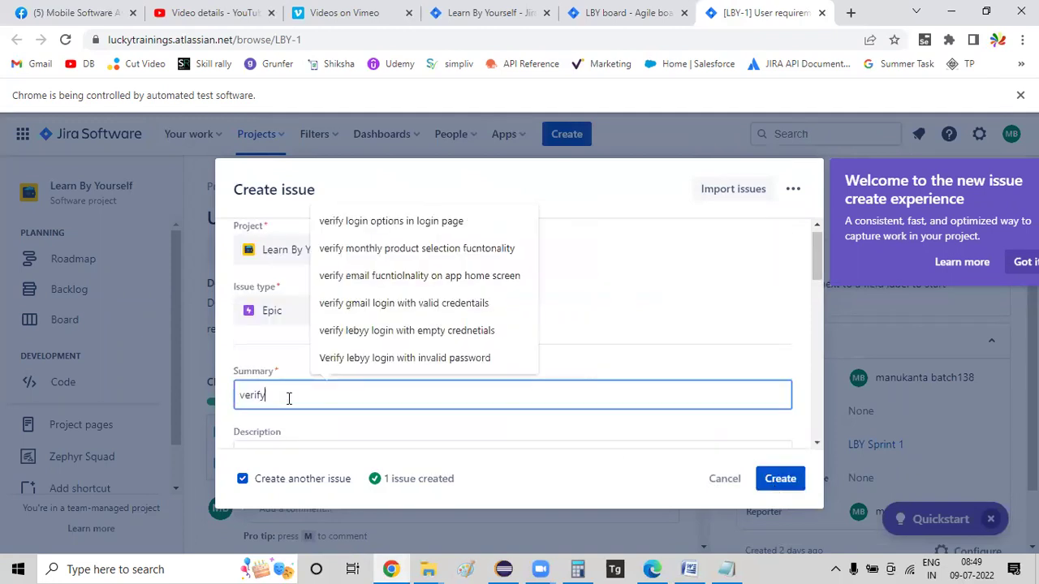
pyautogui.write(' search fiucn')
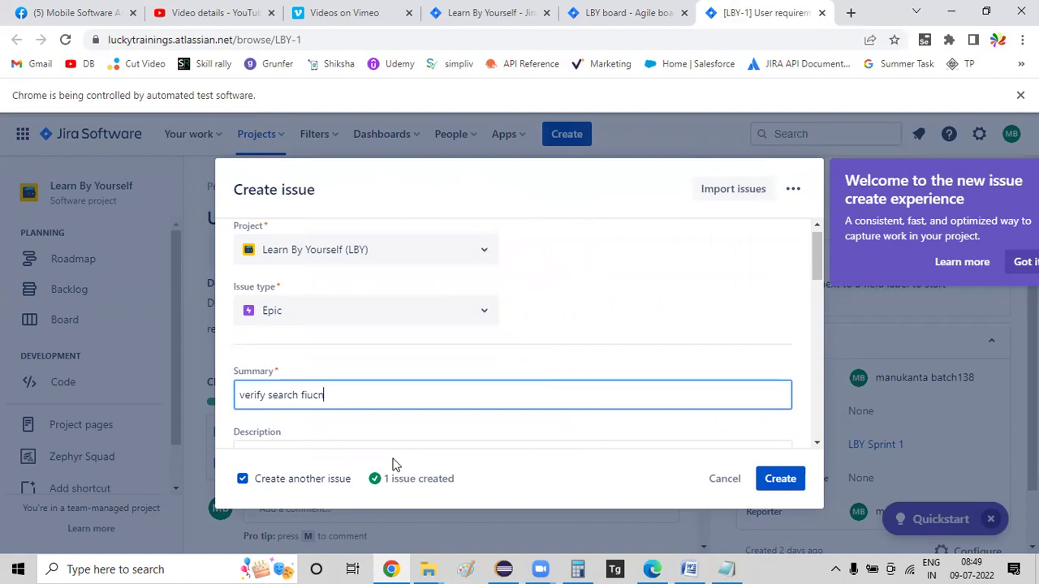
pyautogui.write('tionlity with in')
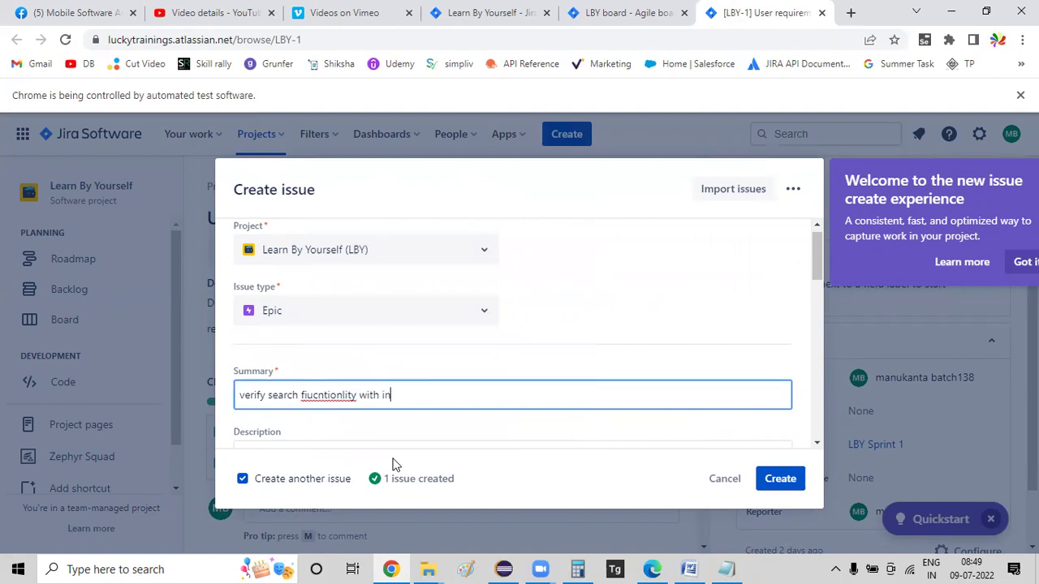
pyautogui.write('valid keywords')
# Set the invalid-keywords epic's linked issue to LBY-1 with the relation "relates to"
pyautogui.scroll(-10, 515, 355)
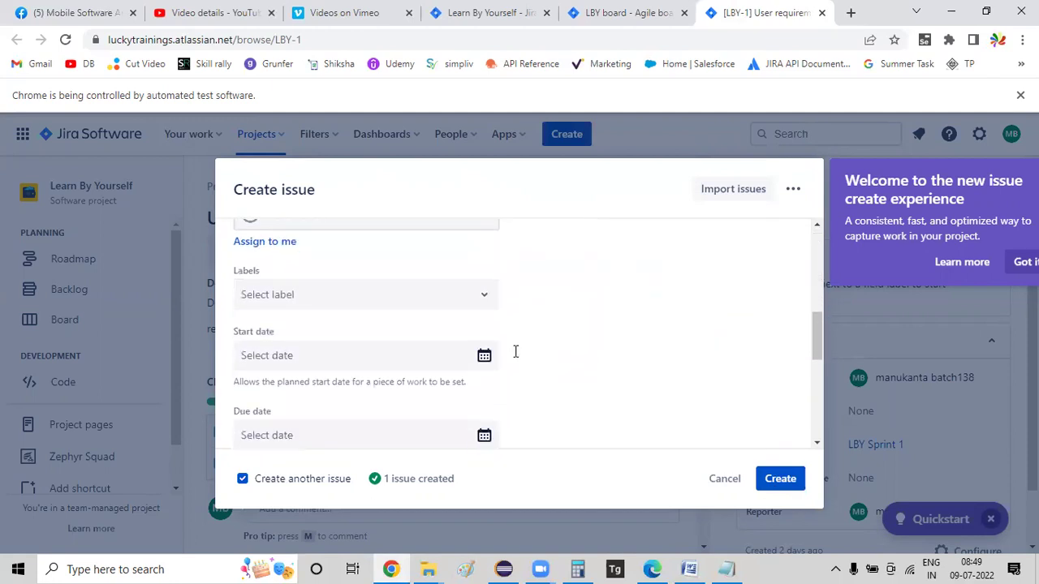
pyautogui.scroll(2, 515, 355)
pyautogui.scroll(2, 378, 304)
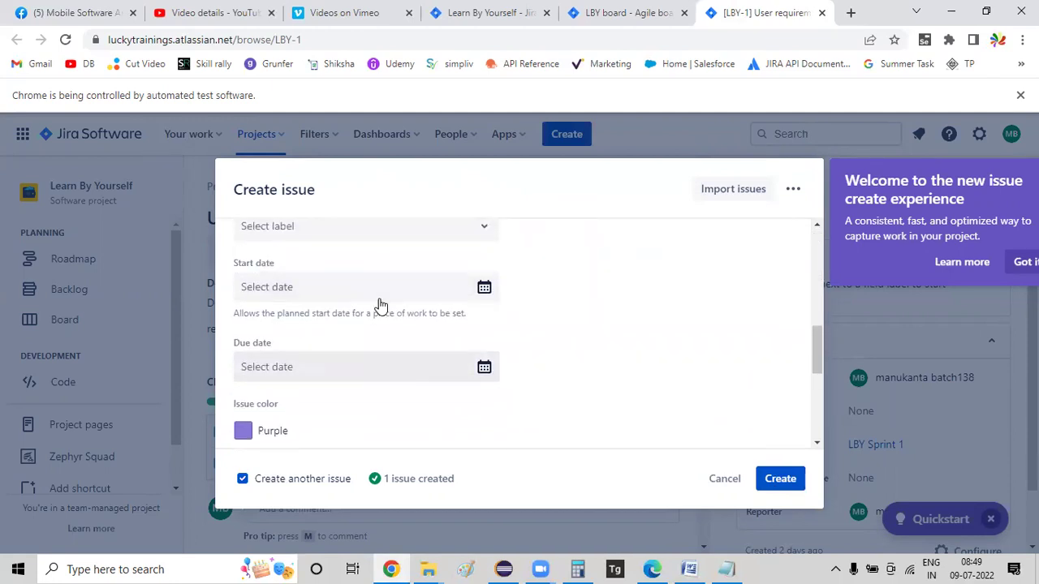
pyautogui.scroll(-3, 380, 303)
pyautogui.scroll(-1, 382, 304)
pyautogui.click(268, 323)
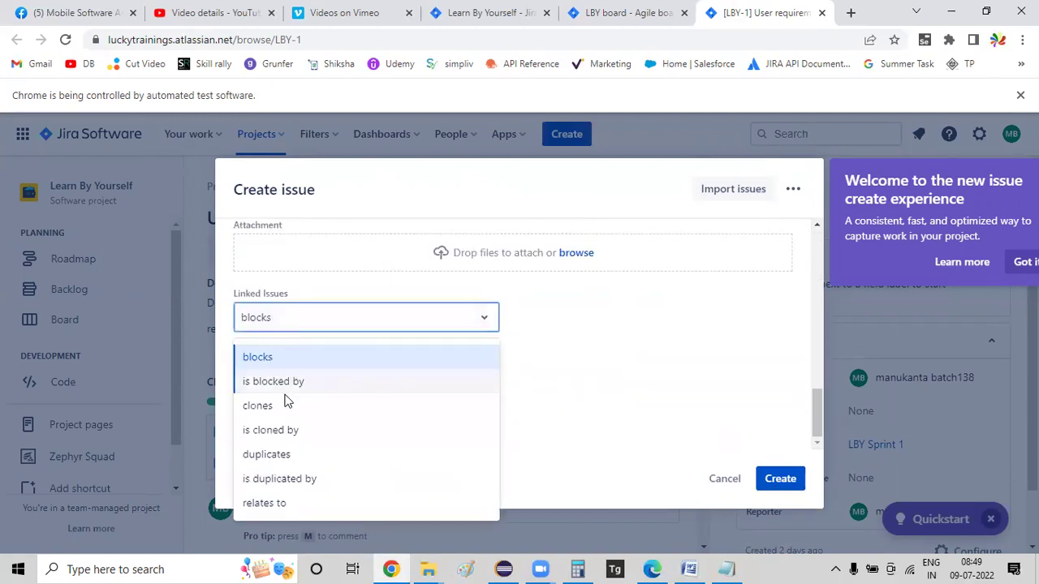
pyautogui.click(269, 502)
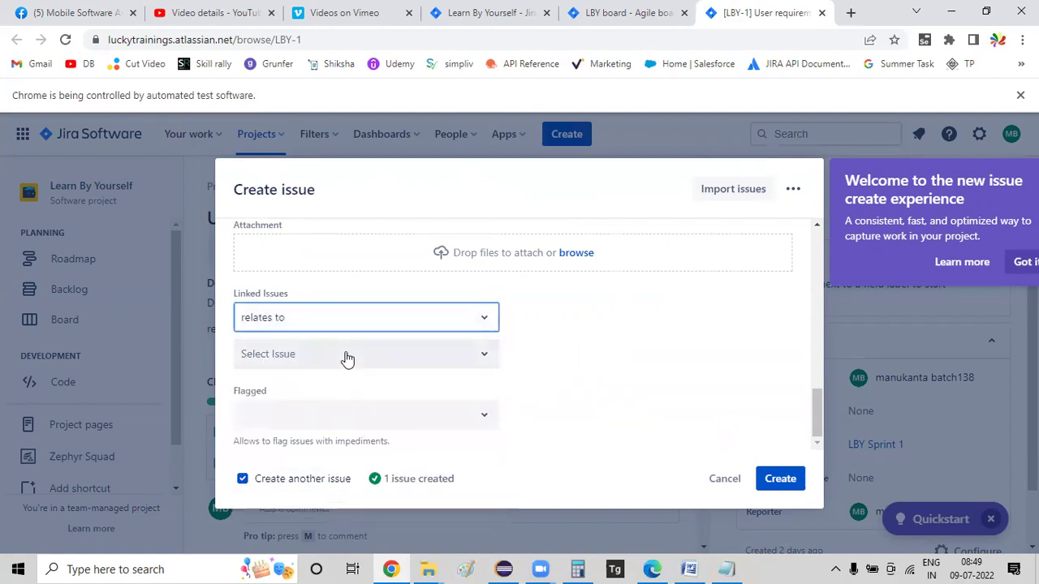
pyautogui.click(335, 364)
pyautogui.click(311, 415)
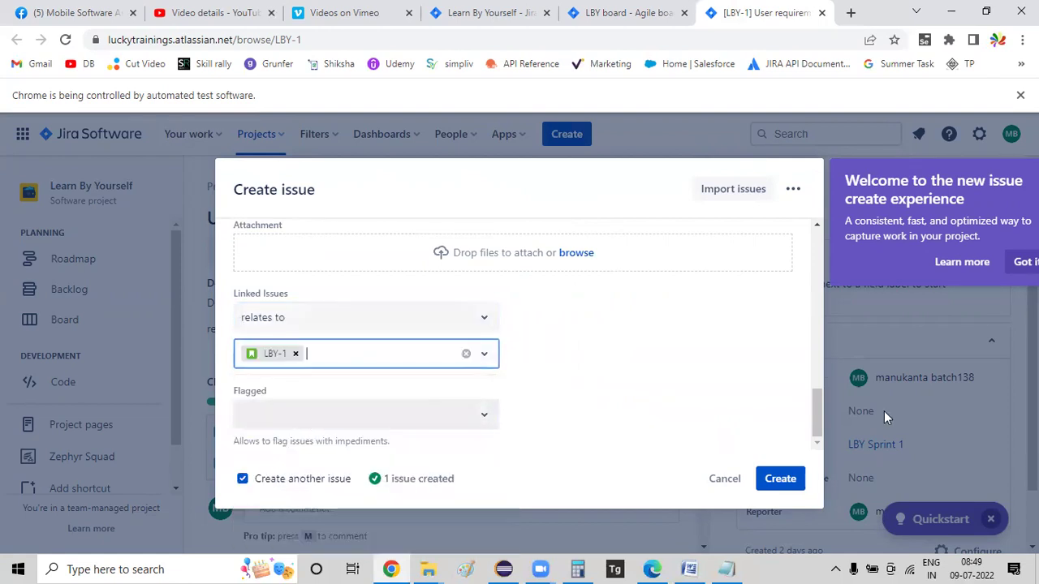
# Create the invalid-keywords epic and enter "verify search ficntionlity without entering any" in the summary of the next epic
pyautogui.click(781, 484)
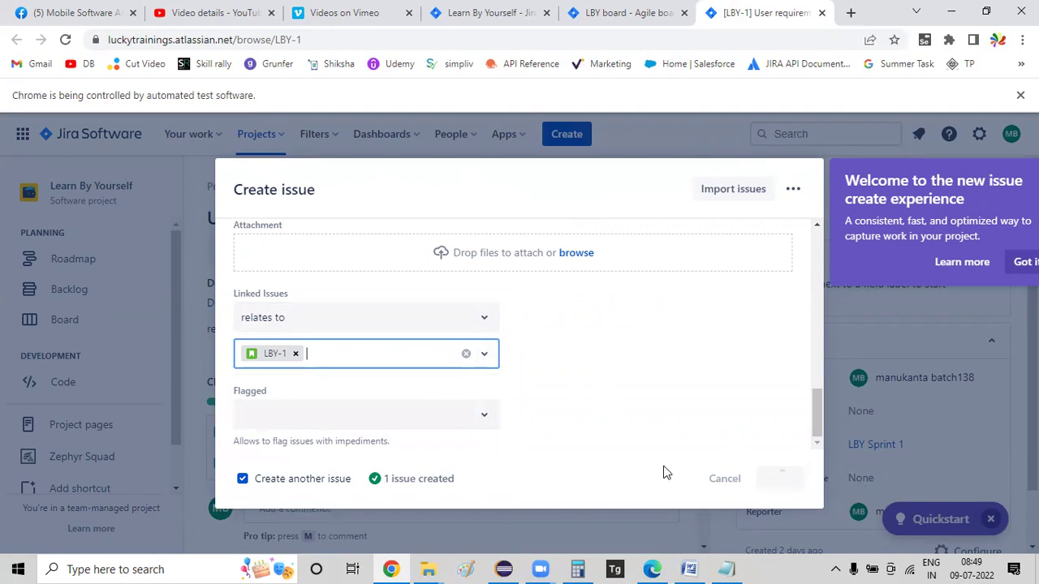
pyautogui.click(284, 393)
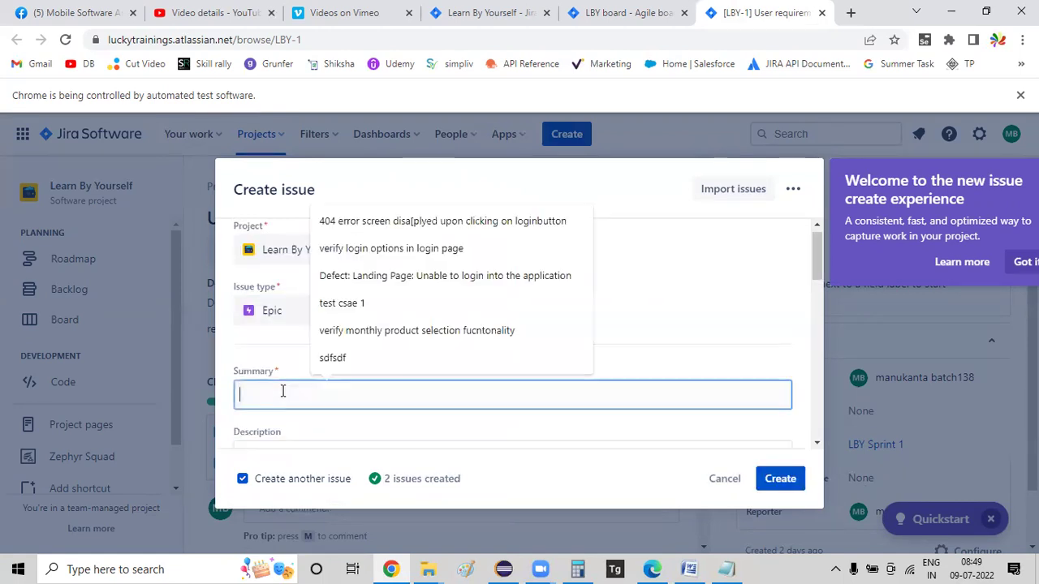
pyautogui.write('verify search f')
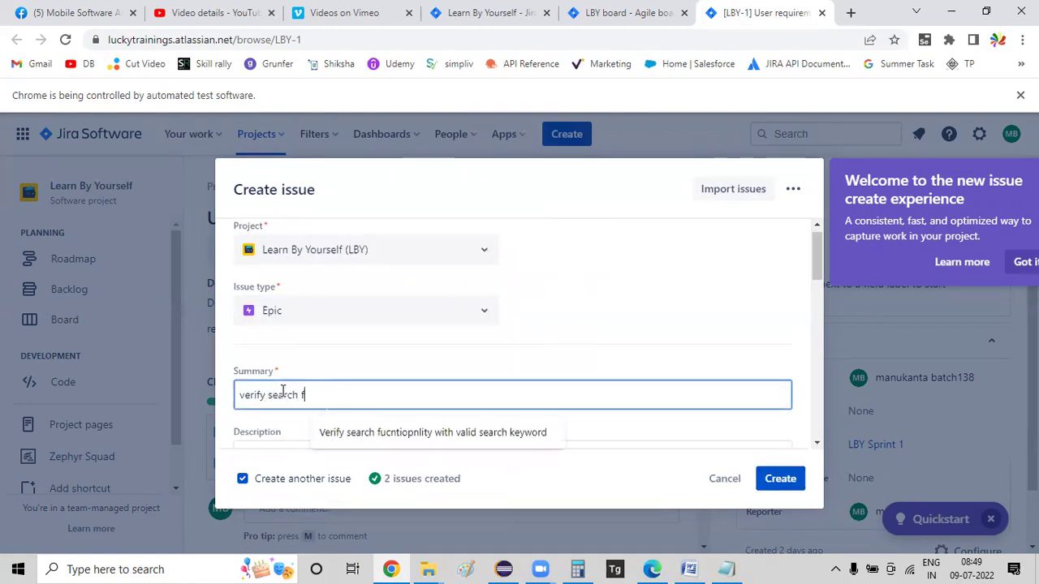
pyautogui.write('icntionlity without entering any')
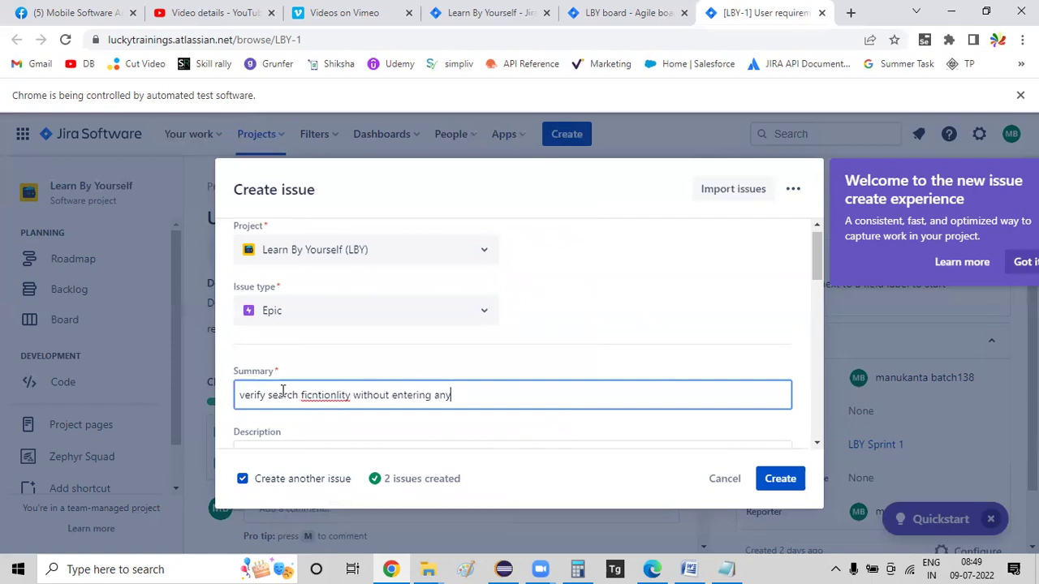
# Link the new epic to LBY-1 as "relates to", disable creating another issue, and create the epic
pyautogui.scroll(-15, 351, 357)
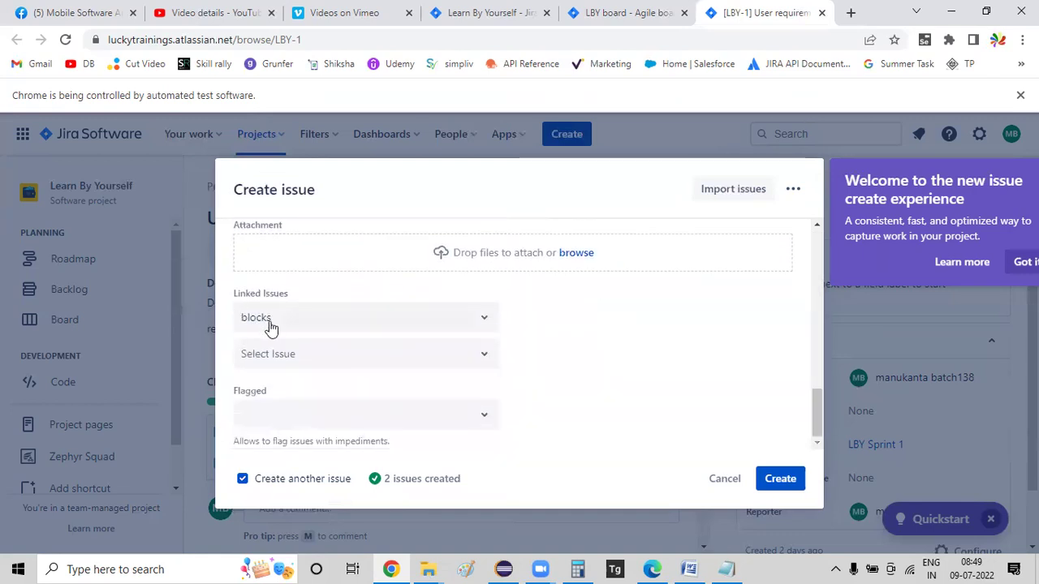
pyautogui.click(269, 321)
pyautogui.click(292, 502)
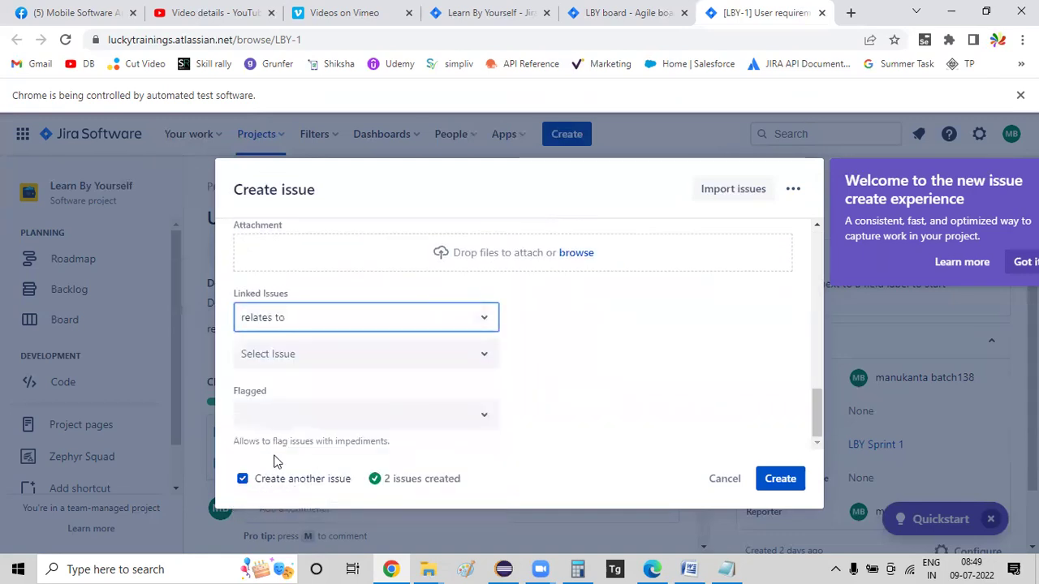
pyautogui.click(314, 360)
pyautogui.click(309, 420)
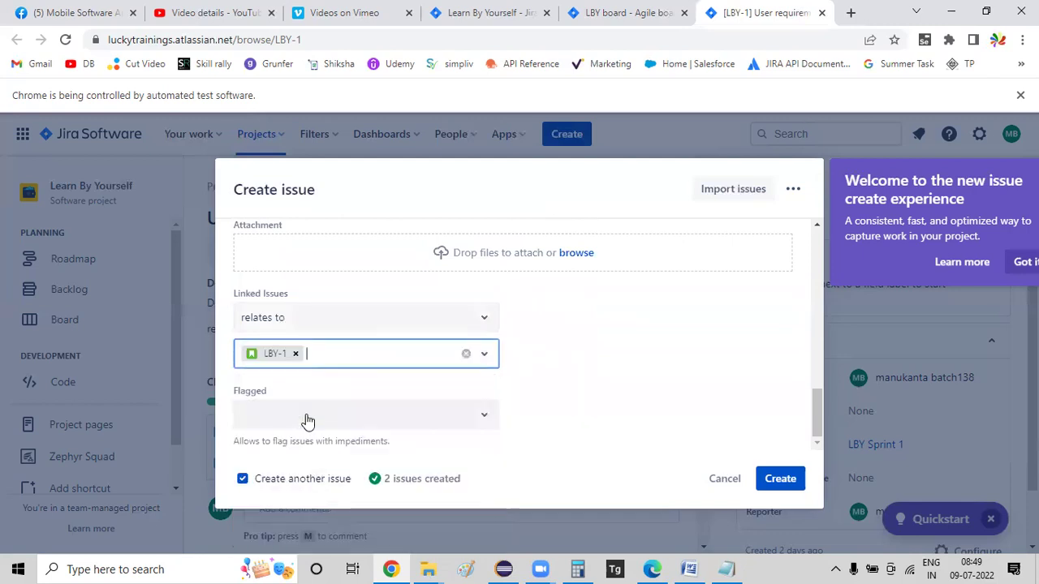
pyautogui.click(242, 479)
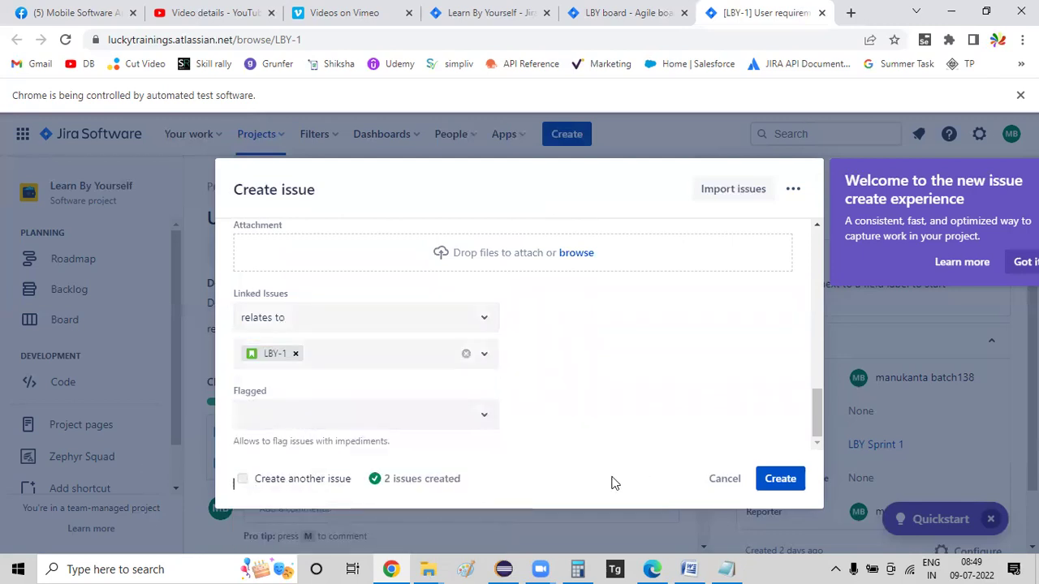
pyautogui.click(782, 479)
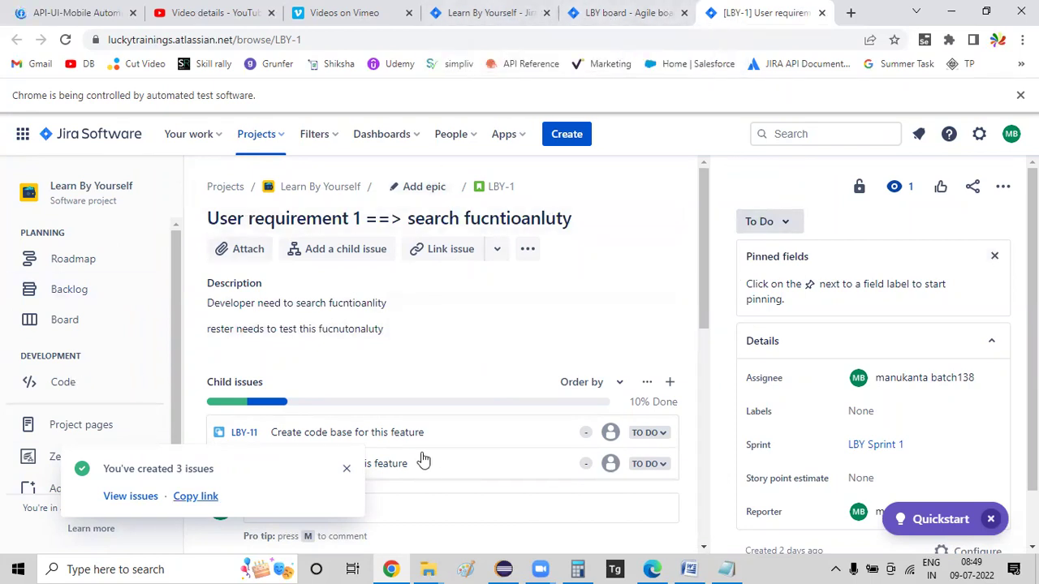
# Open the Zephyr Squad cycle summary and select the Sprint 1 cycle under the unreleased, unscheduled cycles
pyautogui.scroll(-2, 123, 353)
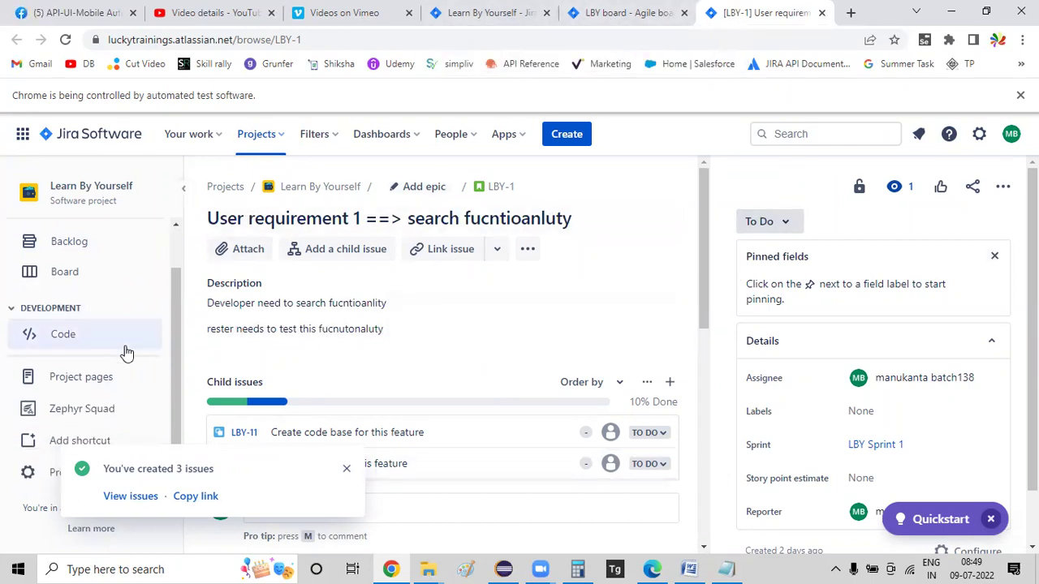
pyautogui.click(86, 414)
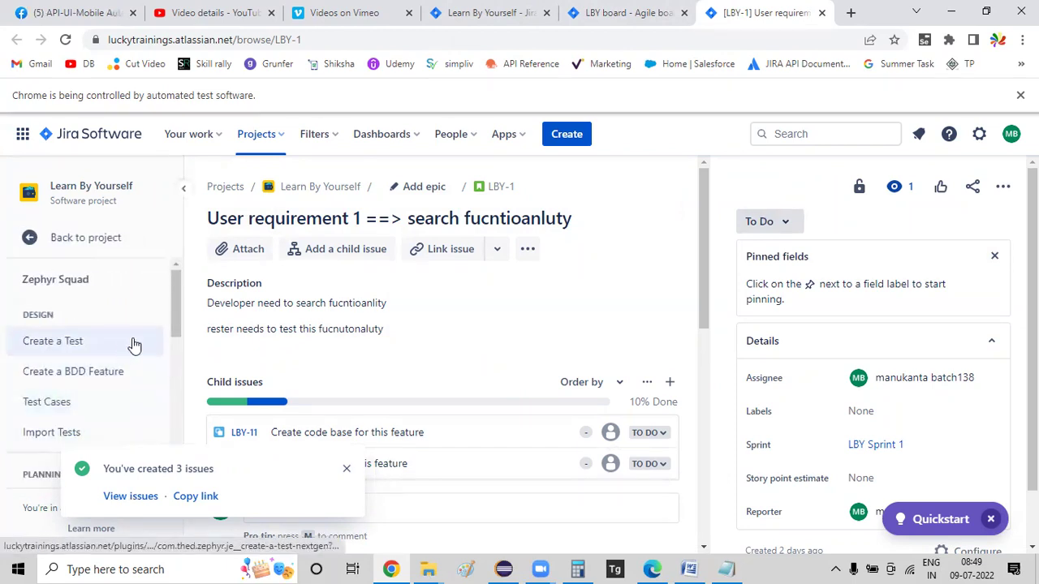
pyautogui.scroll(-3, 88, 365)
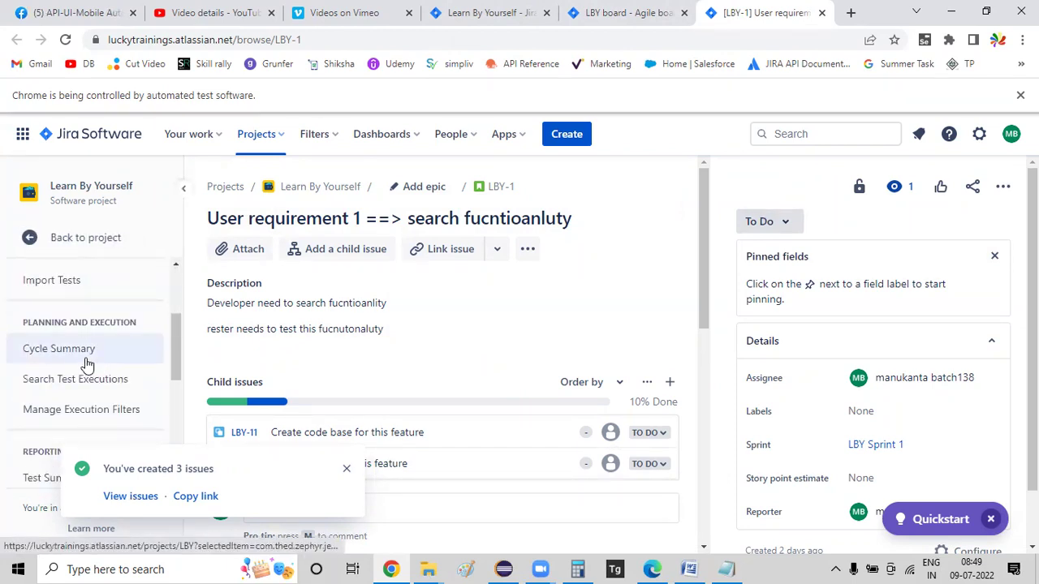
pyautogui.click(87, 362)
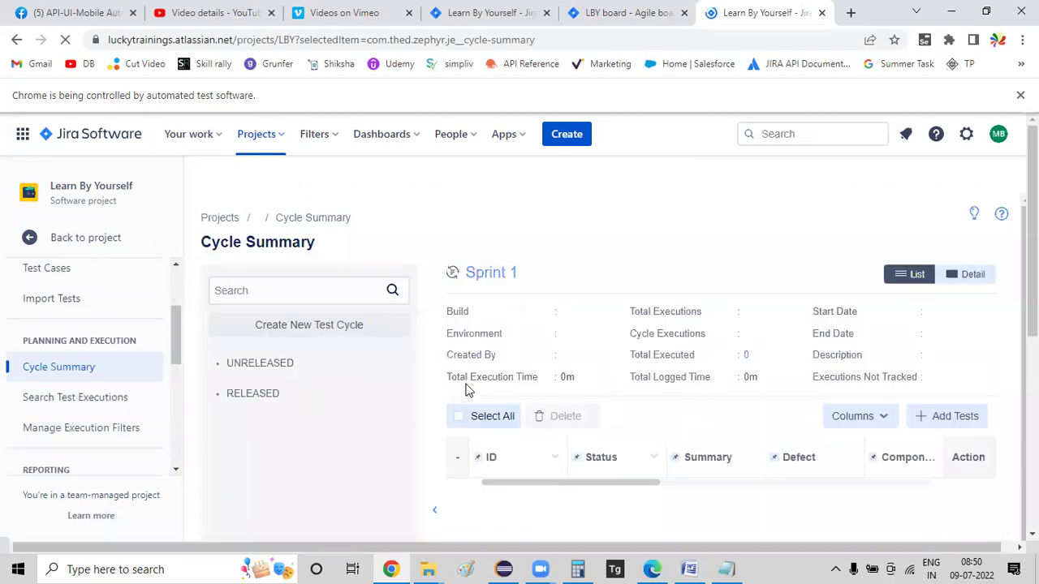
pyautogui.click(225, 397)
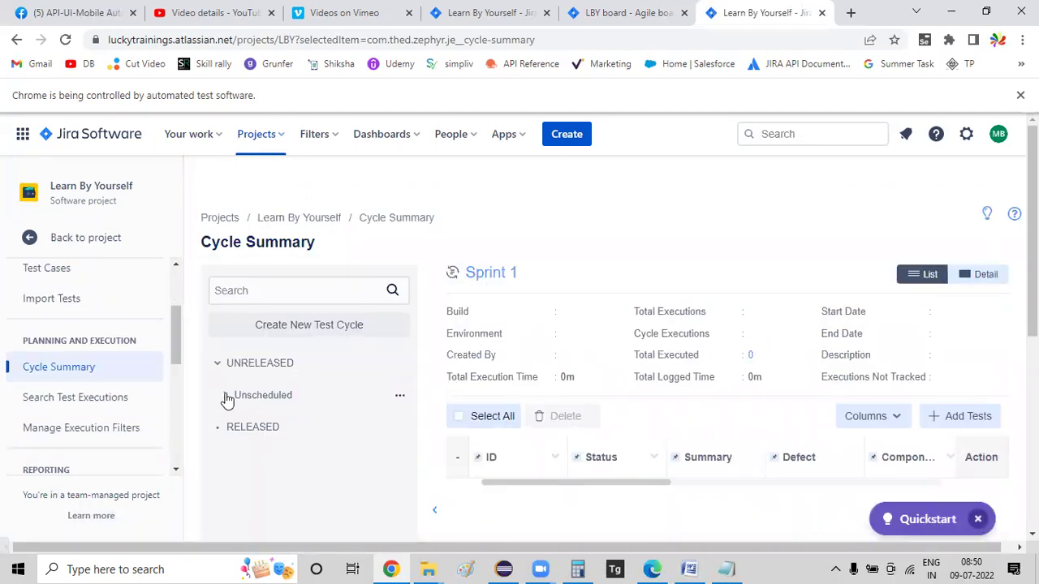
pyautogui.scroll(-2, 333, 397)
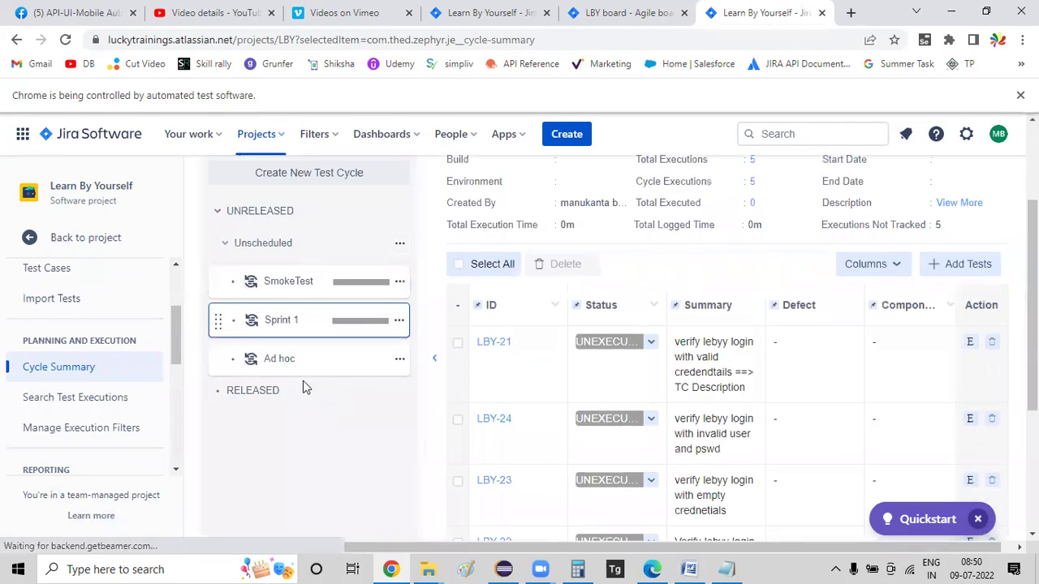
pyautogui.click(286, 320)
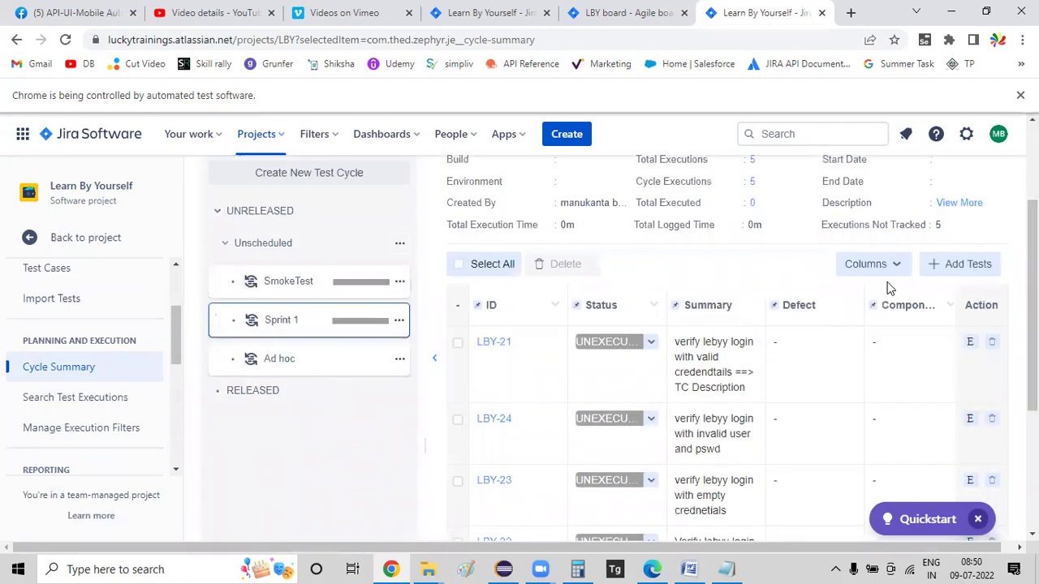
# Add the search tests LBY-26, LBY-27 and LBY-28 to the Sprint 1 test cycle and dismiss the summary of added tests
pyautogui.click(983, 268)
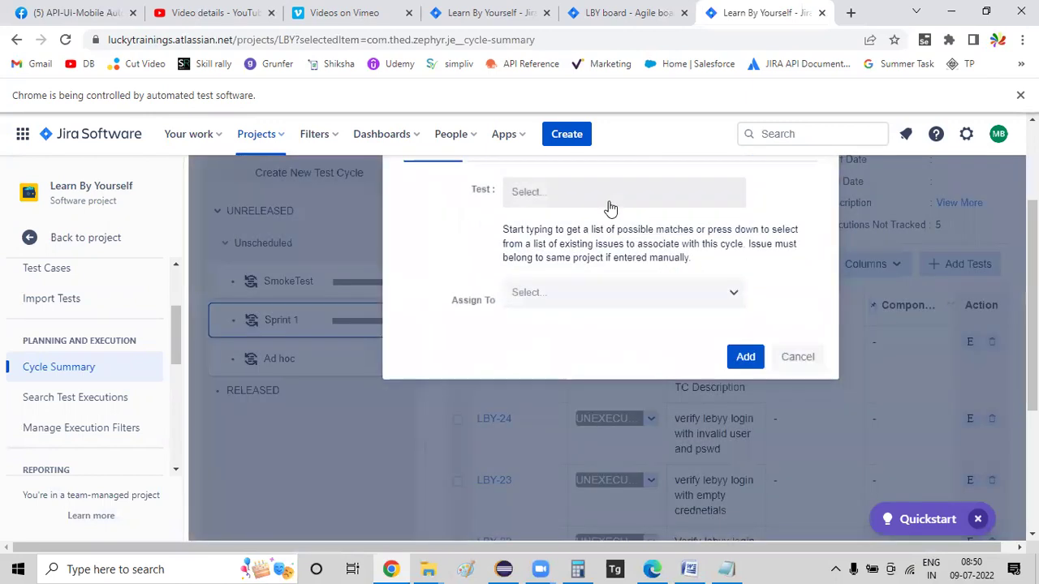
pyautogui.click(610, 206)
pyautogui.write('2')
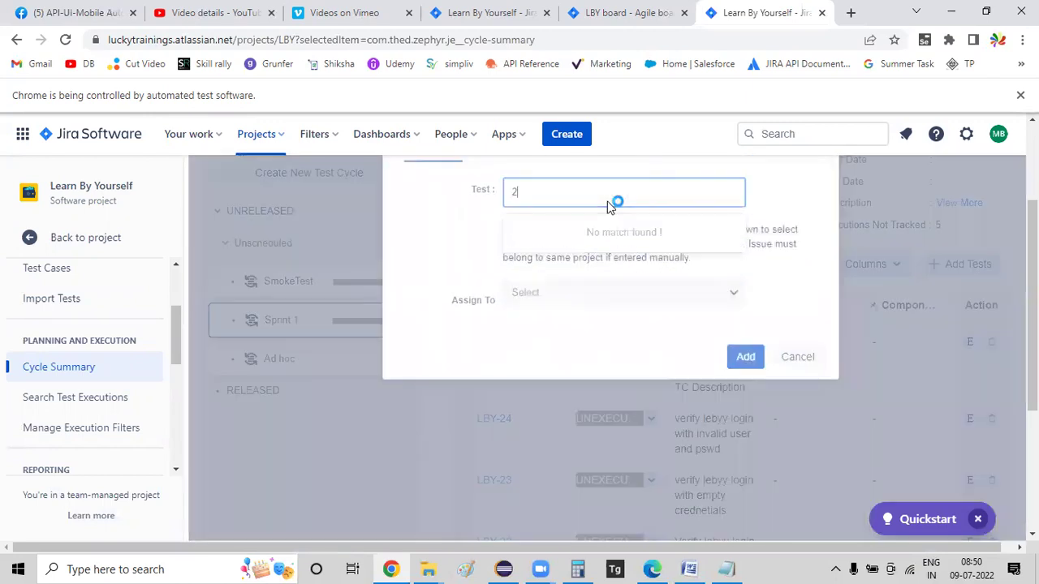
pyautogui.write('6')
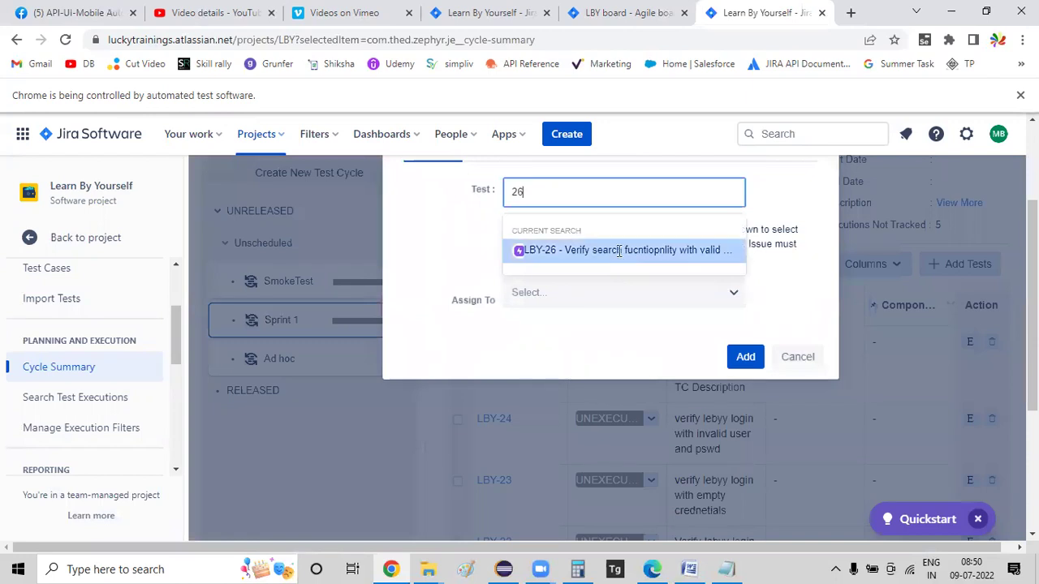
pyautogui.click(619, 251)
pyautogui.write('27')
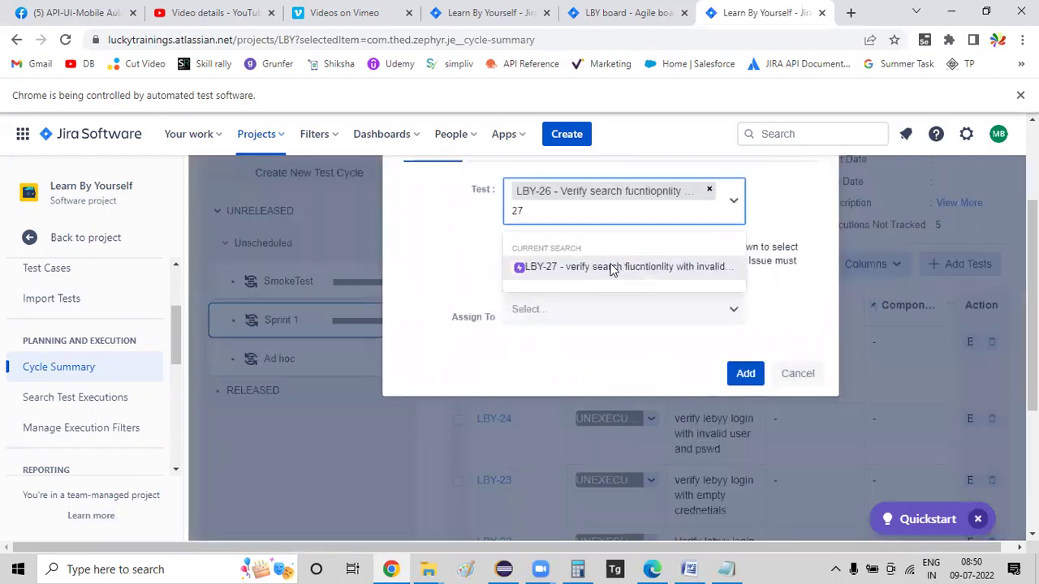
pyautogui.click(611, 268)
pyautogui.write('28')
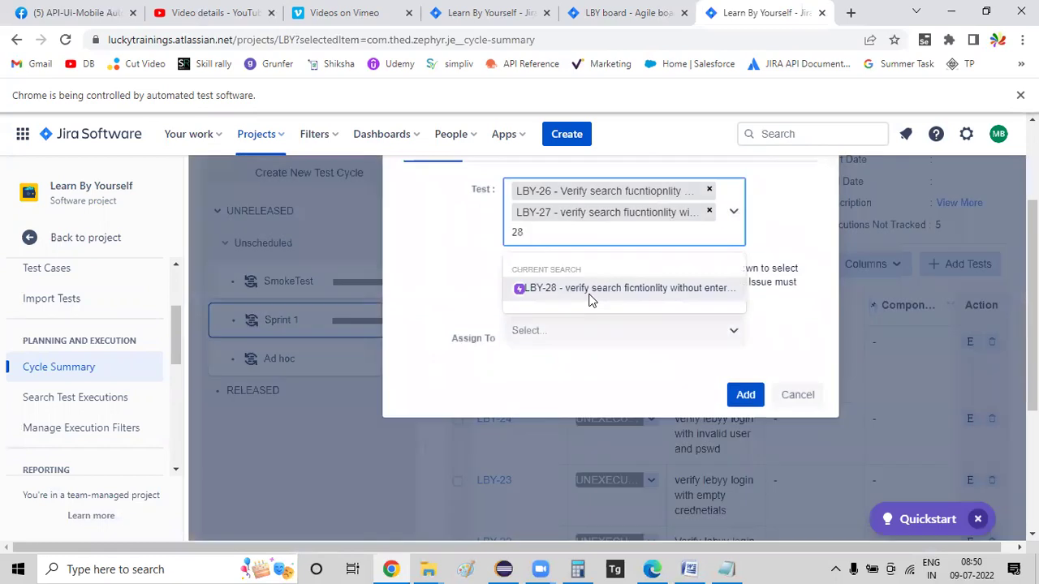
pyautogui.click(611, 288)
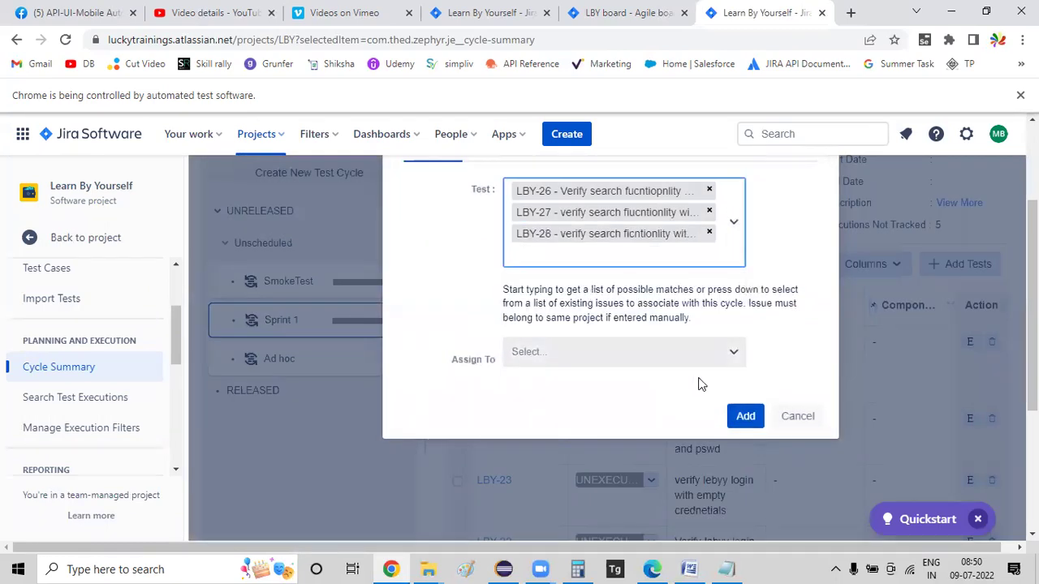
pyautogui.click(741, 413)
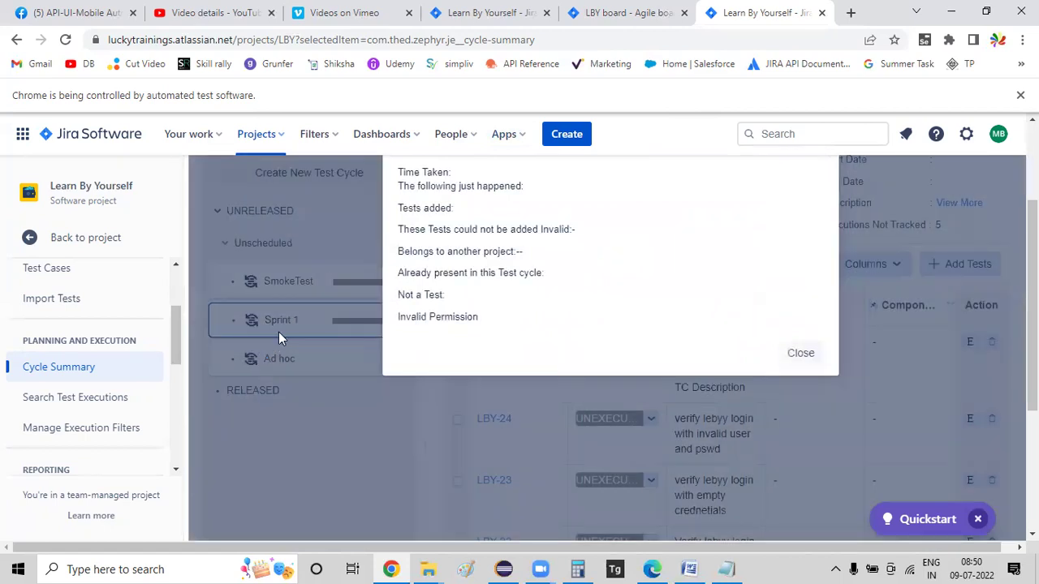
pyautogui.click(803, 356)
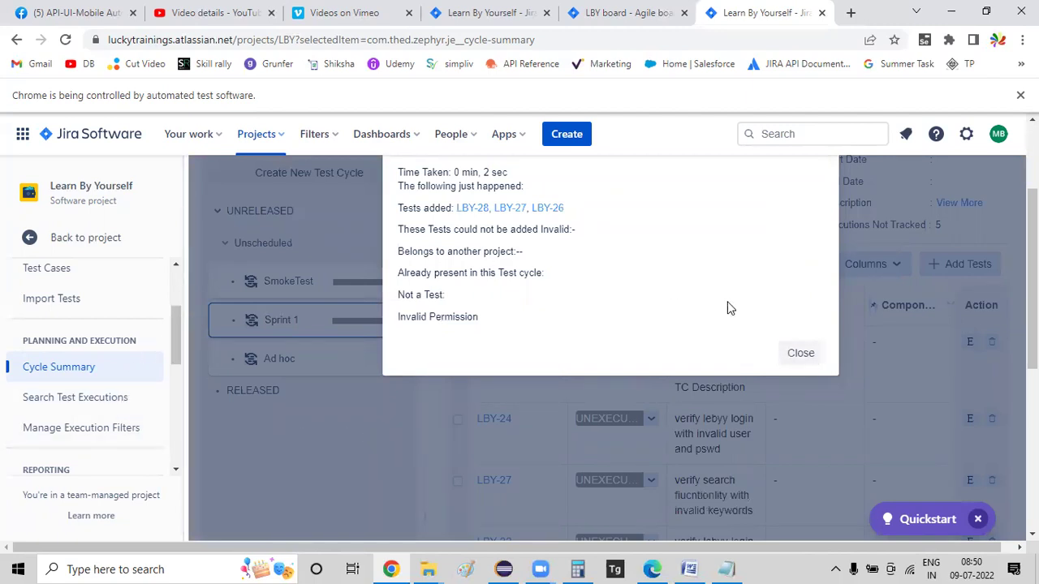
pyautogui.click(800, 353)
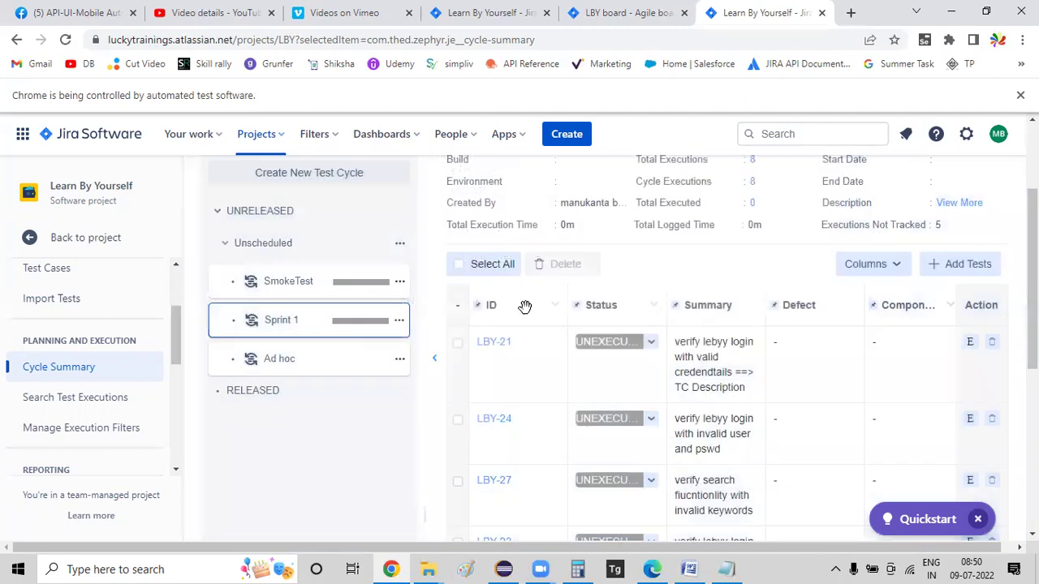
# Review the Sprint 1 cycle's execution totals and its list of tests
pyautogui.scroll(1, 612, 336)
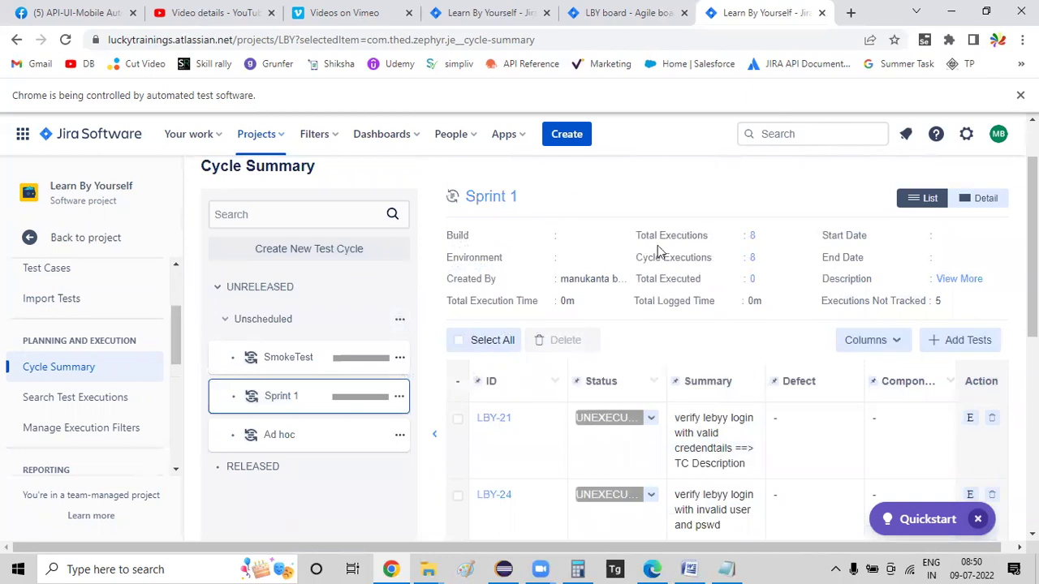
pyautogui.doubleClick(753, 236)
pyautogui.moveTo(677, 279); pyautogui.dragTo(756, 281)
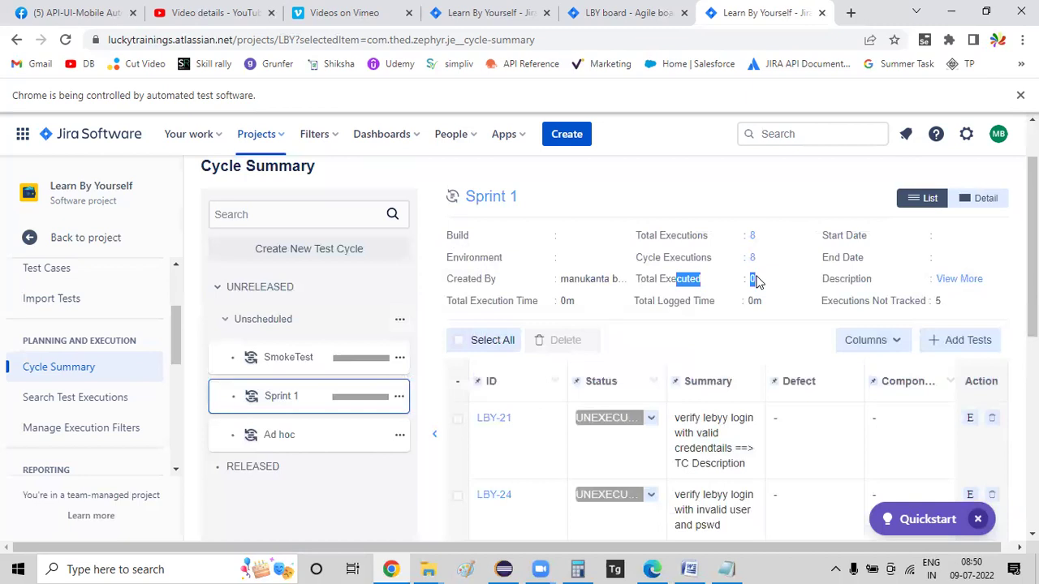
pyautogui.scroll(-5, 940, 398)
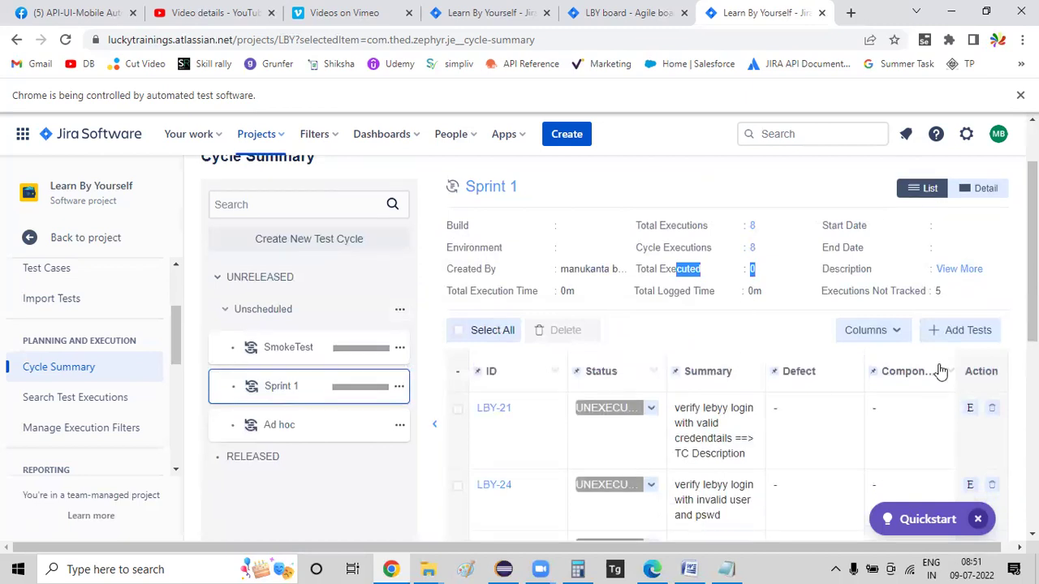
pyautogui.scroll(6, 939, 370)
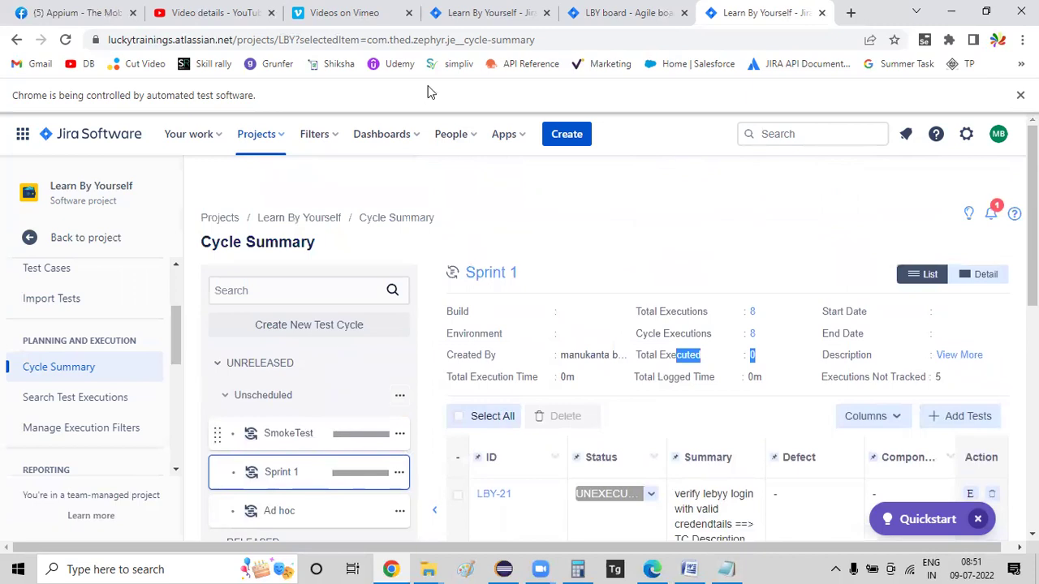
# Open LBY-1 from the LBY board in its own tab and examine its linked issues
pyautogui.click(590, 10)
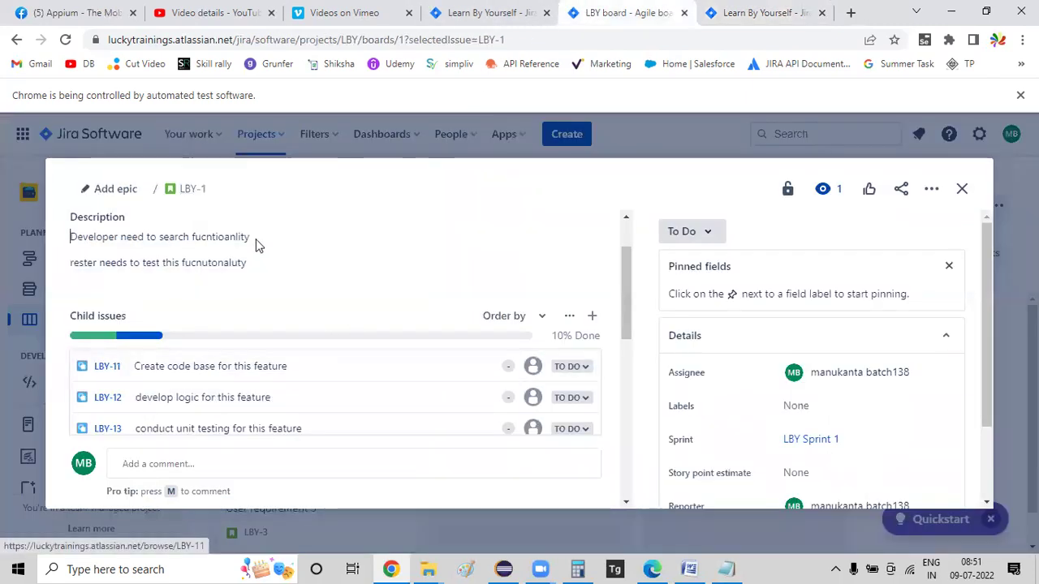
pyautogui.click(192, 195)
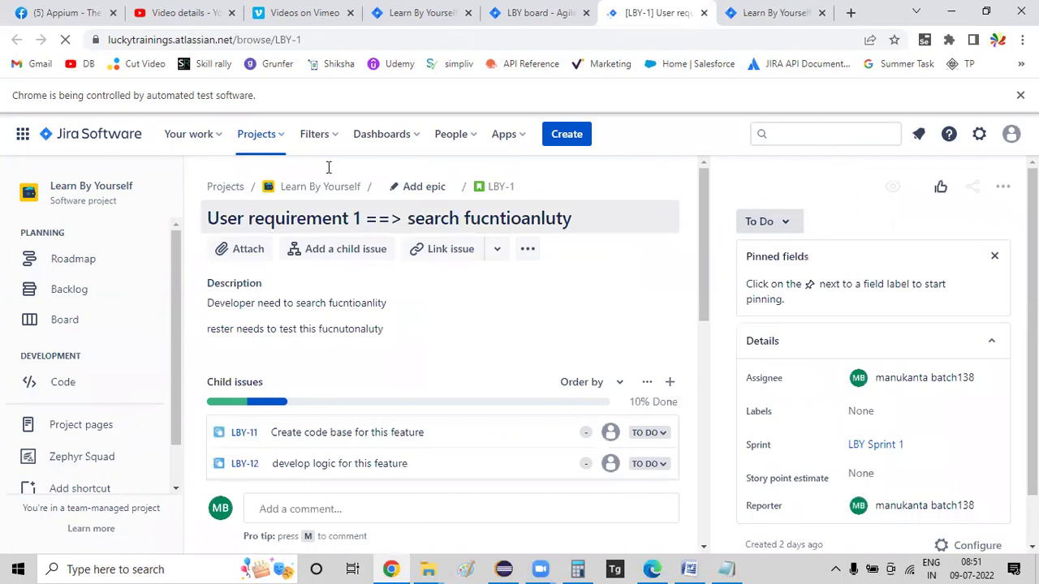
pyautogui.scroll(-1, 463, 311)
pyautogui.scroll(-3, 671, 355)
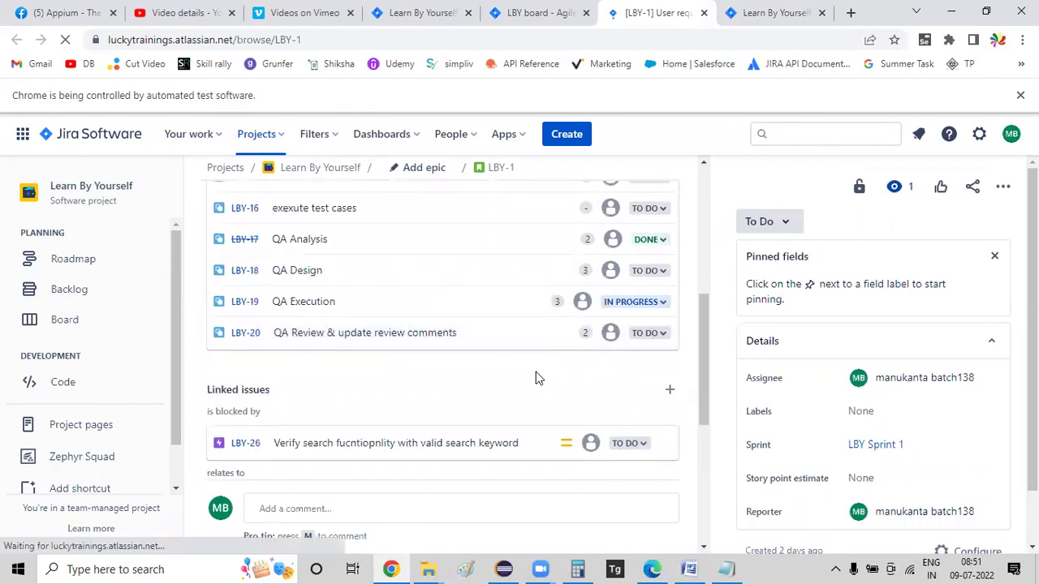
pyautogui.scroll(-2, 536, 376)
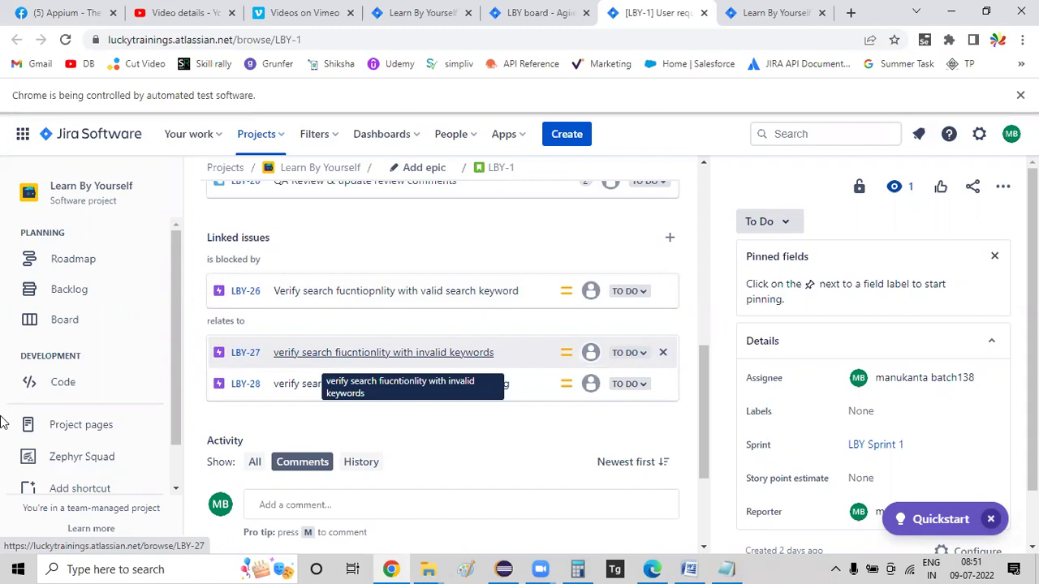
# Switch to Word and replace the notes with "Zephyr squard: Test mngt tool : used to manage ur test caes within jira"
pyautogui.moveTo(691, 568)
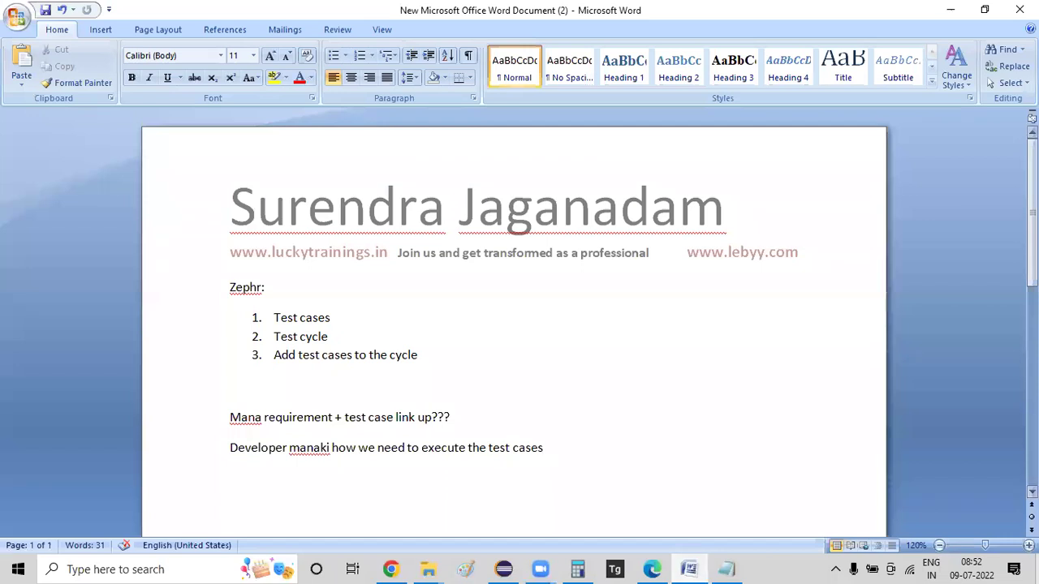
pyautogui.hotkey('ctrl', 'a')
pyautogui.press('Delete')
pyautogui.write('Zep')
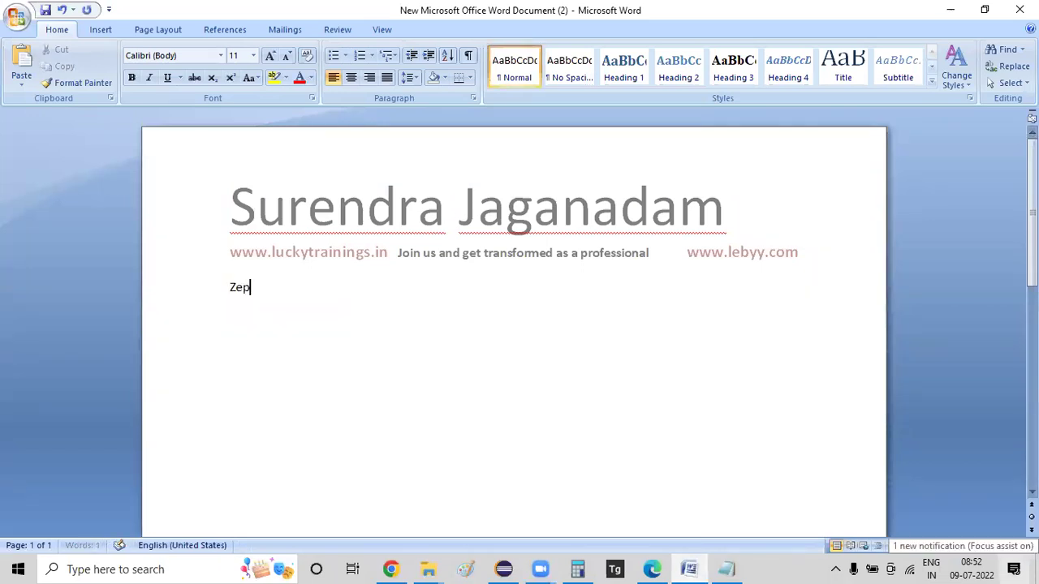
pyautogui.write('hyr squard')
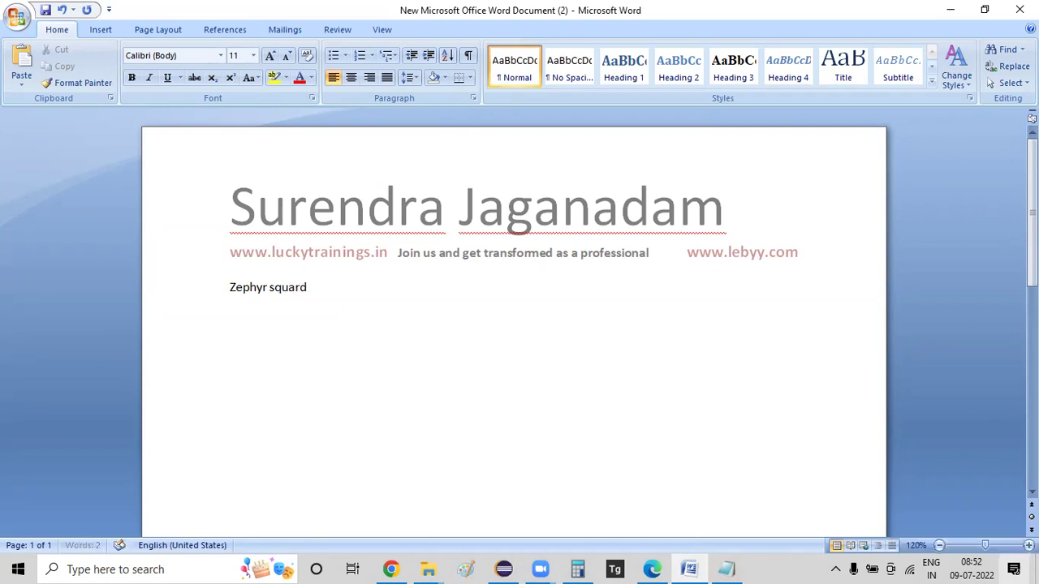
pyautogui.write(': Test mngt tool : us')
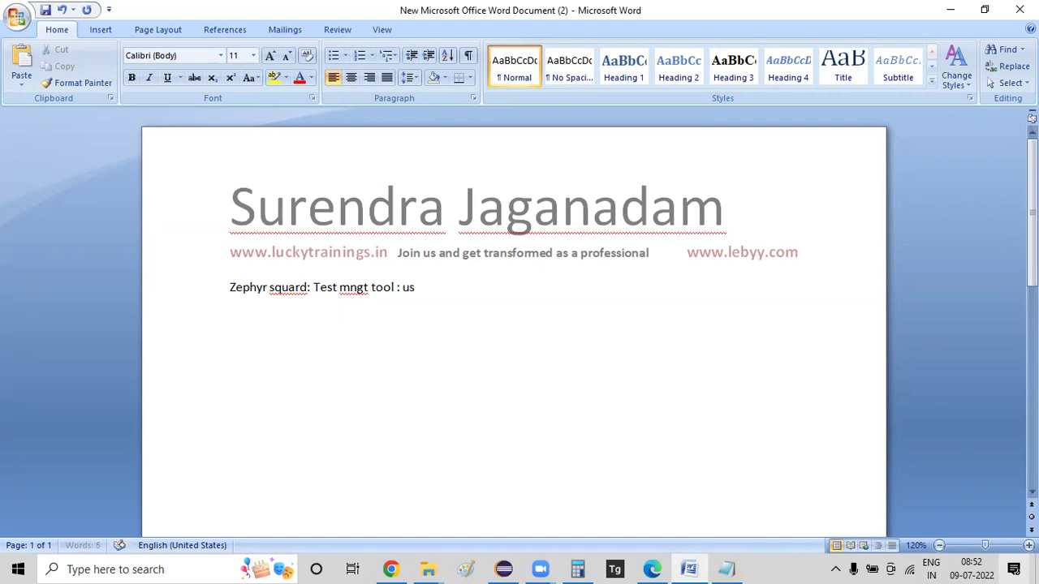
pyautogui.write('ed to manage ur')
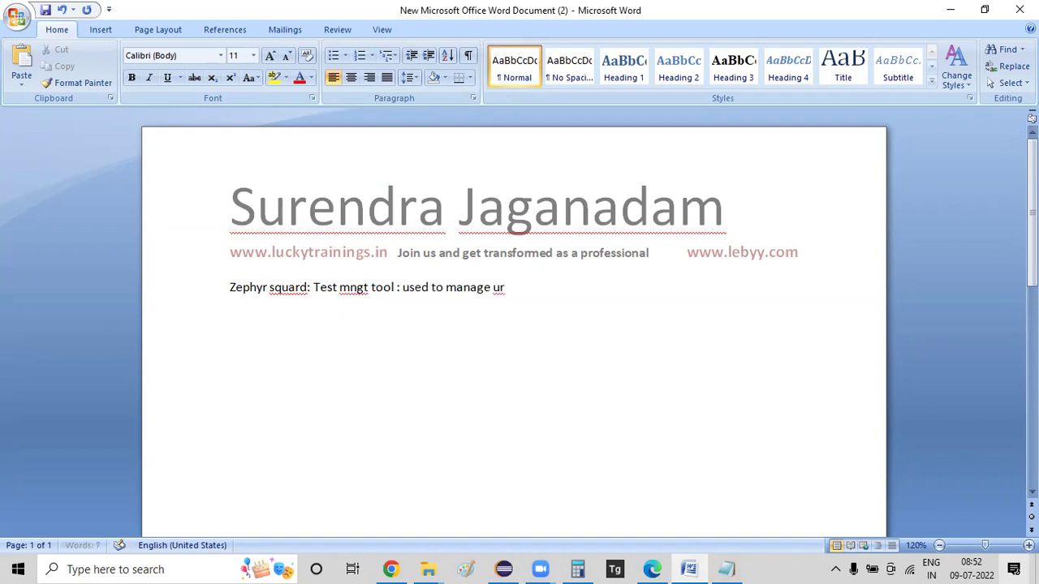
pyautogui.write(' test caes within jira')
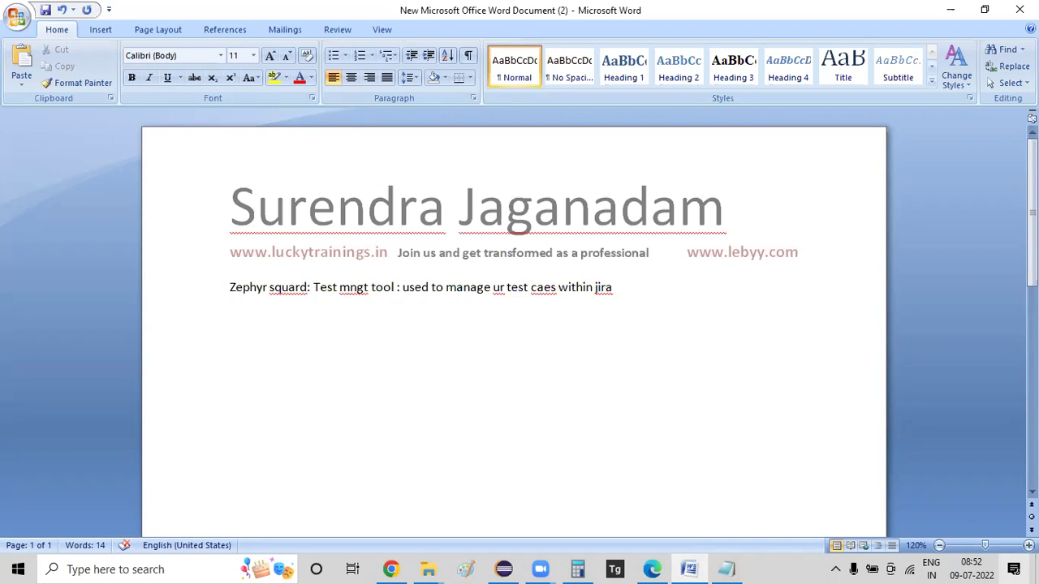
# Add the lines "Directly we will write test cases there itself..." and "Epic → It will be attest case for me" below the tool definition
pyautogui.press('Return')
pyautogui.write('directly we will write test cases there itself...')
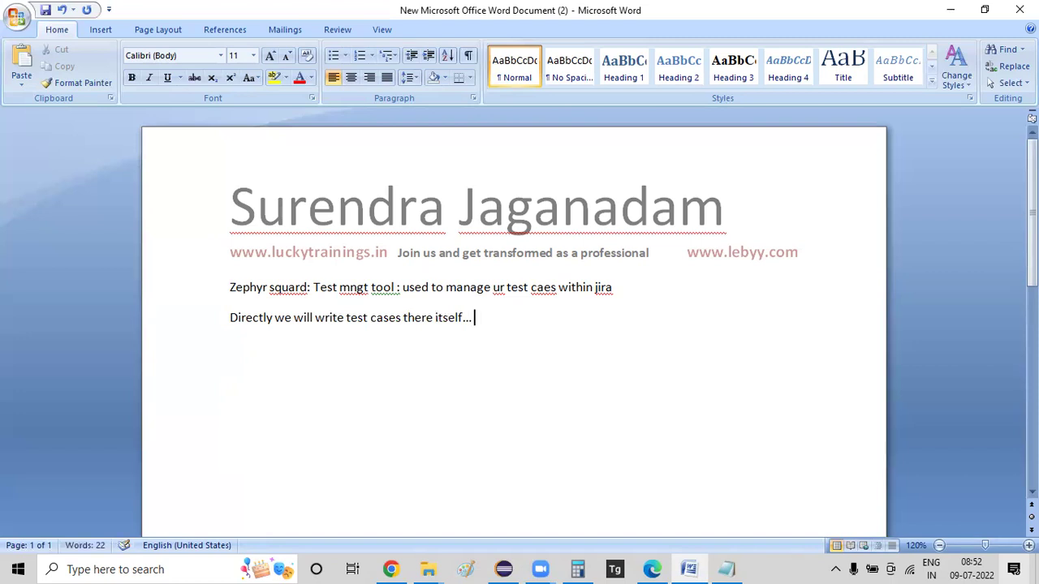
pyautogui.press('Return')
pyautogui.write('Epic')
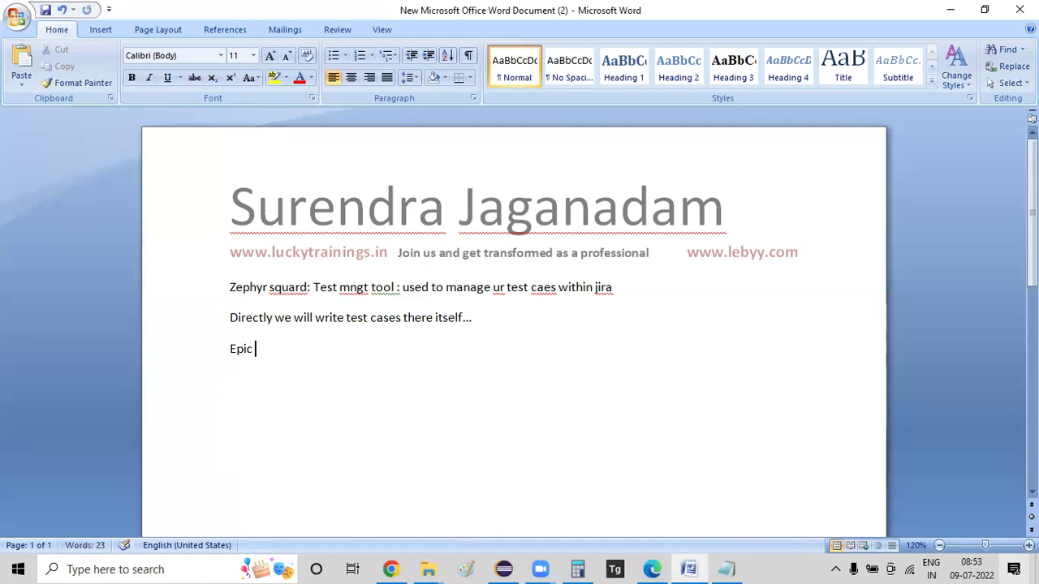
pyautogui.write(' ==')
pyautogui.write('> It wi')
pyautogui.write('ll')
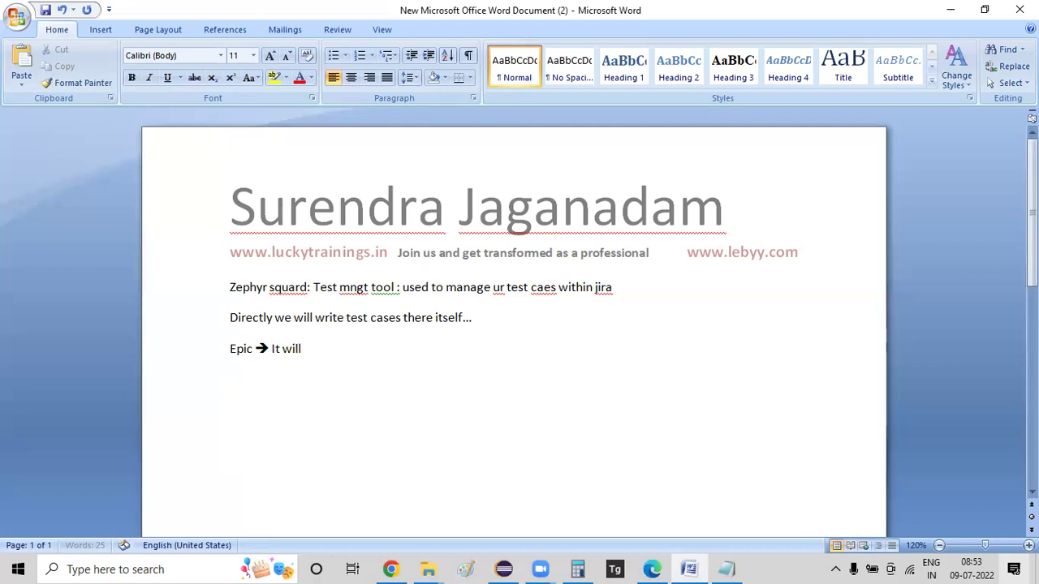
pyautogui.write(' be attest case for me')
pyautogui.press('Return')
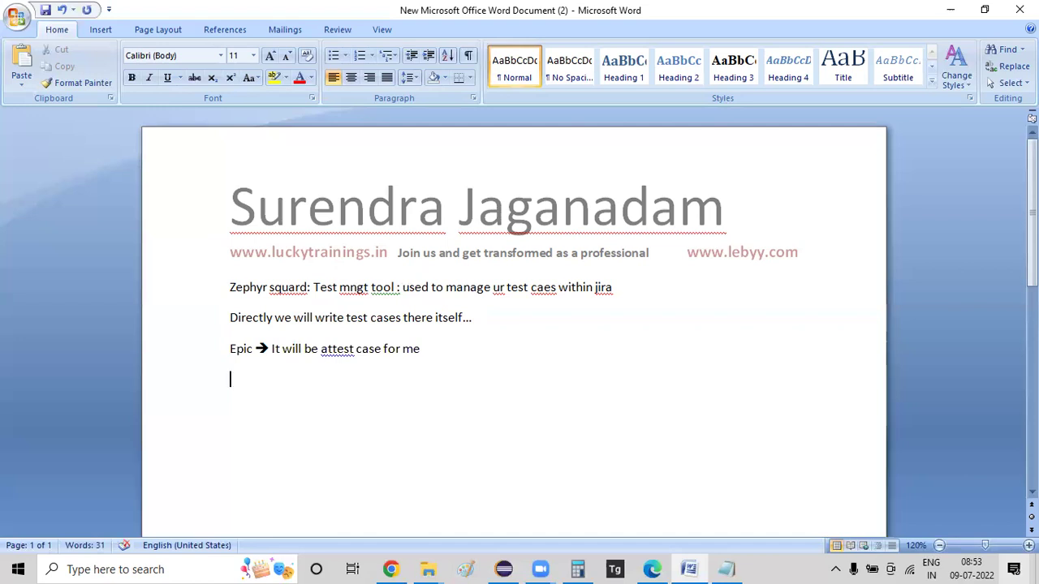
# Start a numbered list with the items "Test case summary → test case description" and "Relates to → user requrieemnt"
pyautogui.write('1. tes')
pyautogui.write('t case summary')
pyautogui.write(' ==> te')
pyautogui.write('st case descrip')
pyautogui.write('tion')
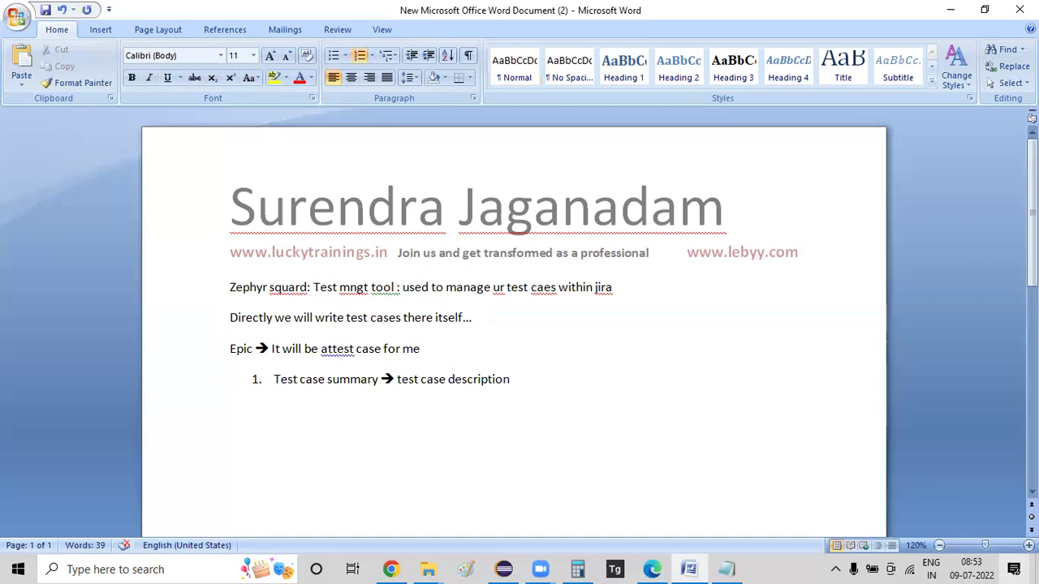
pyautogui.press('Return')
pyautogui.write('Relates')
pyautogui.write(' to ==> user')
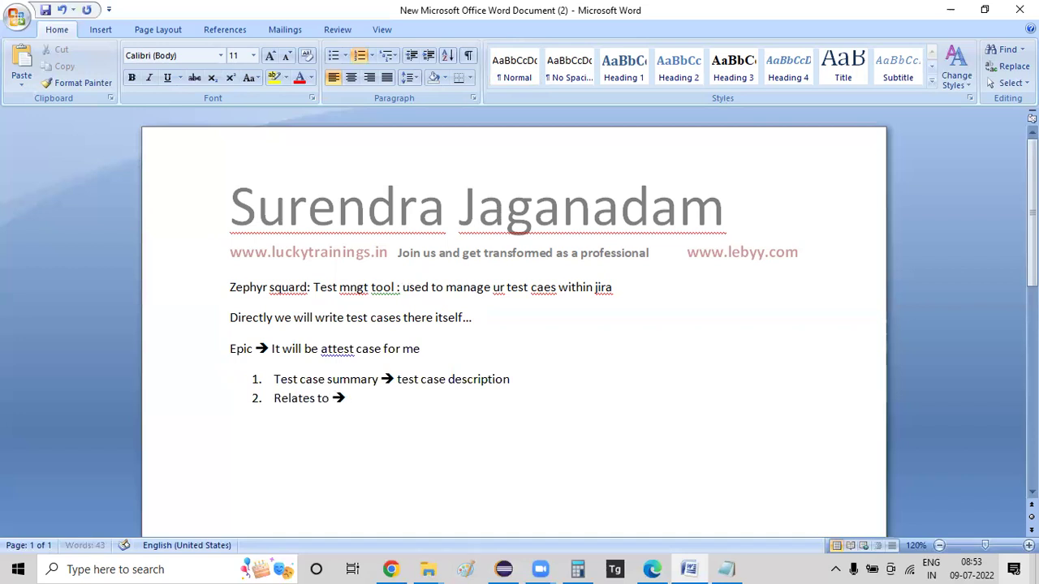
pyautogui.write(' requrieemnt')
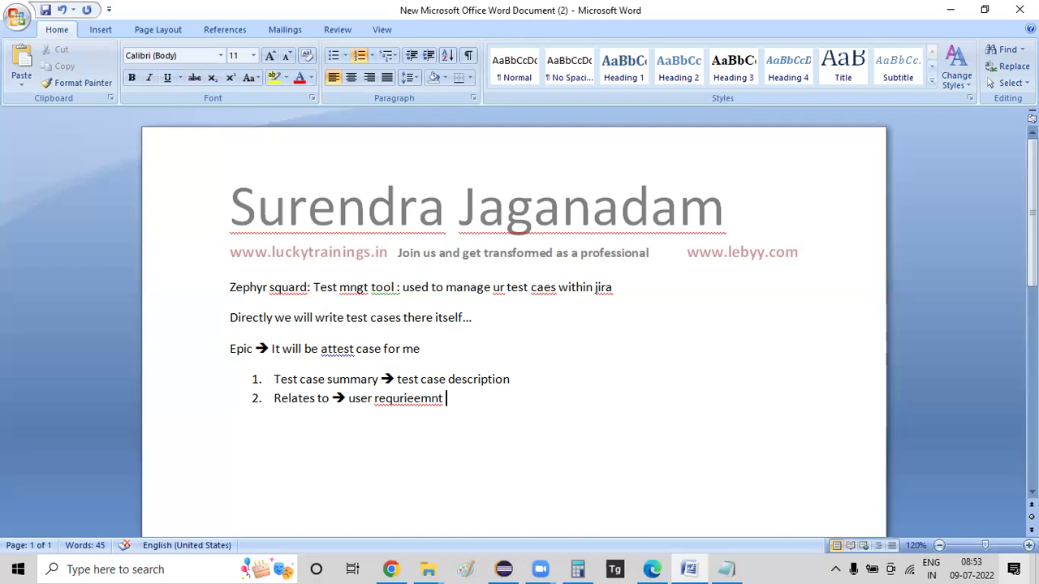
# Add a third list item, "Test case steps → need to write our test steps", and select the three items
pyautogui.hotkey('shift', 'Up')
pyautogui.hotkey('shift', 'Up')
pyautogui.hotkey('shift', 'Up')
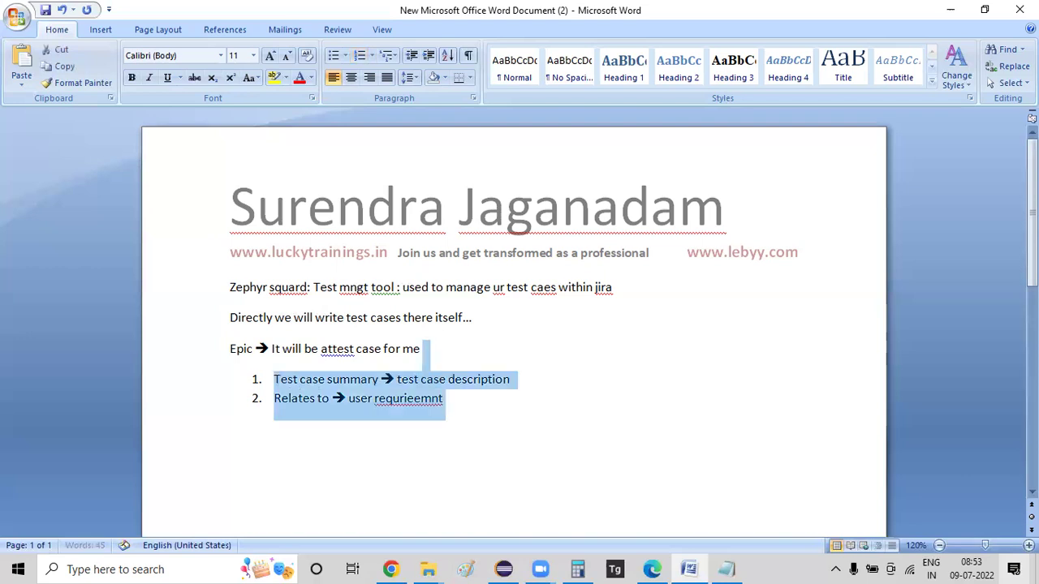
pyautogui.hotkey('shift', 'Down')
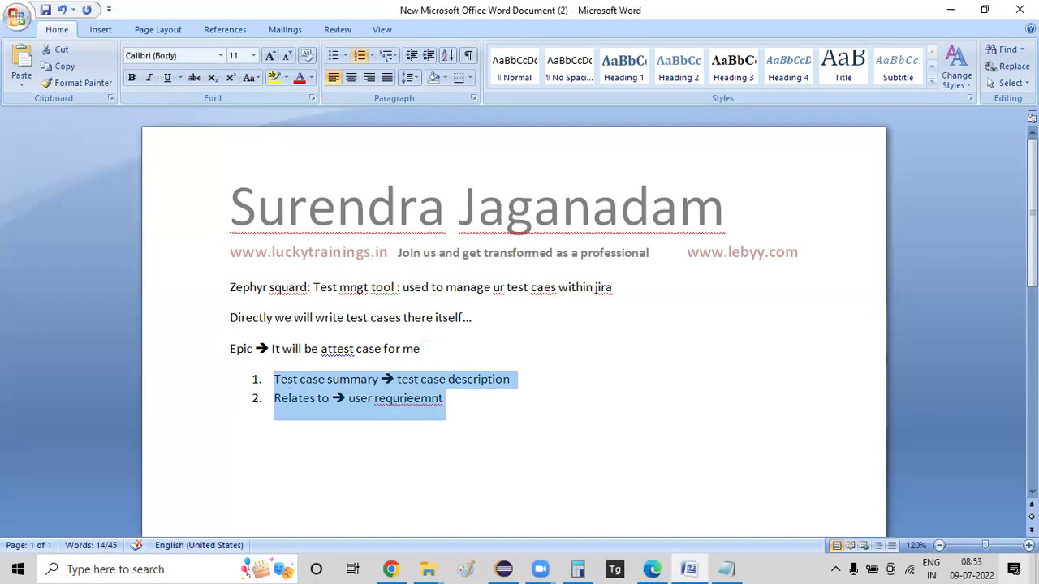
pyautogui.press('Right')
pyautogui.press('Return')
pyautogui.write('Test case s')
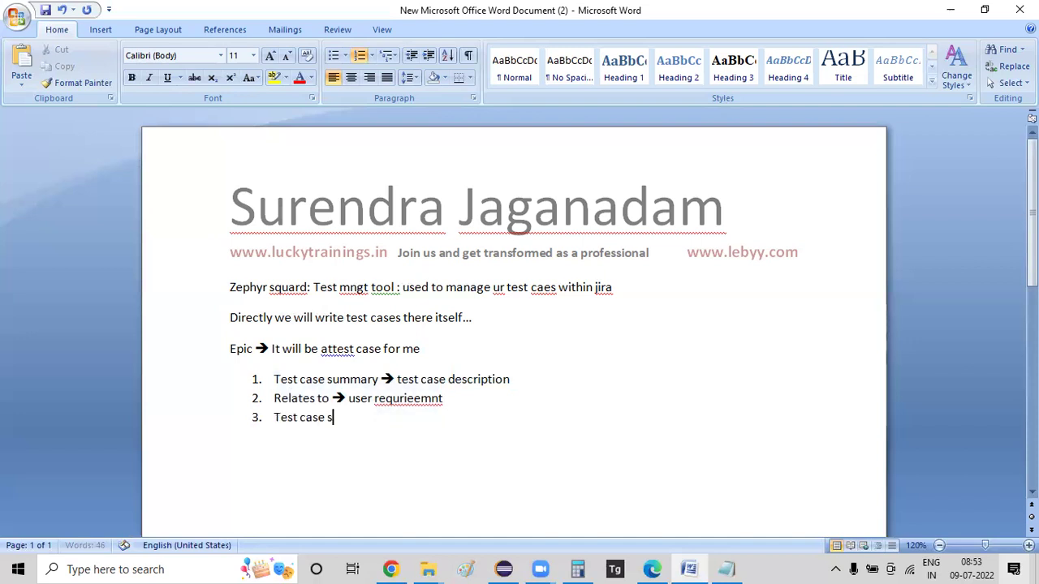
pyautogui.write('teps ==> ')
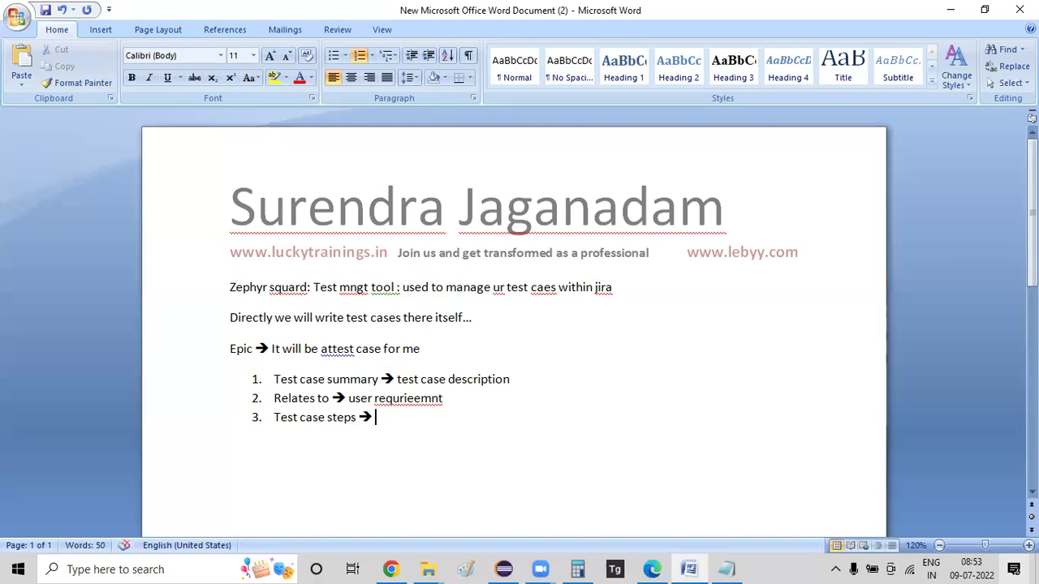
pyautogui.write('need to write our test steps')
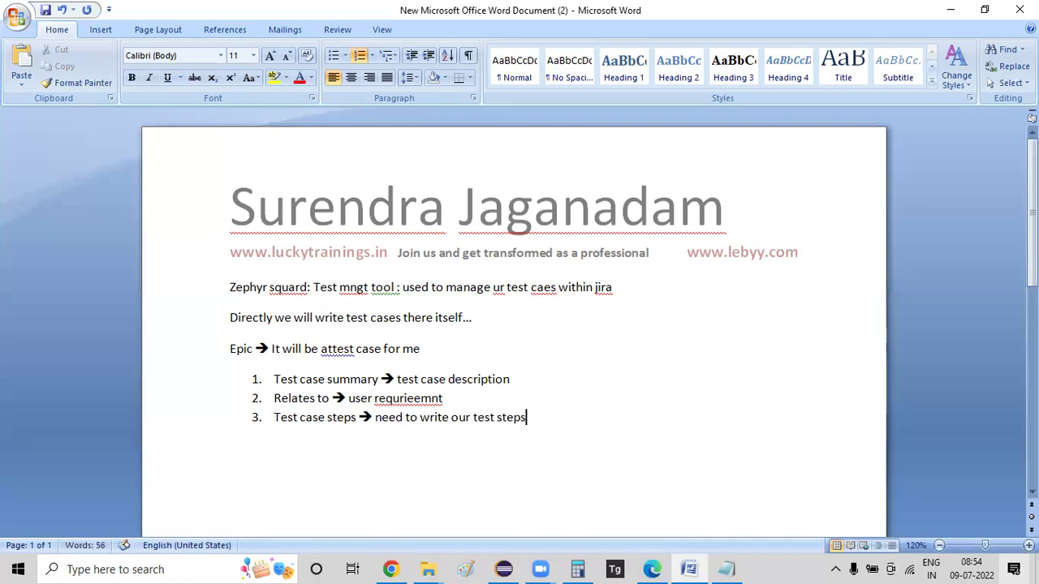
pyautogui.hotkey('shift', 'Up')
pyautogui.hotkey('shift', 'Up')
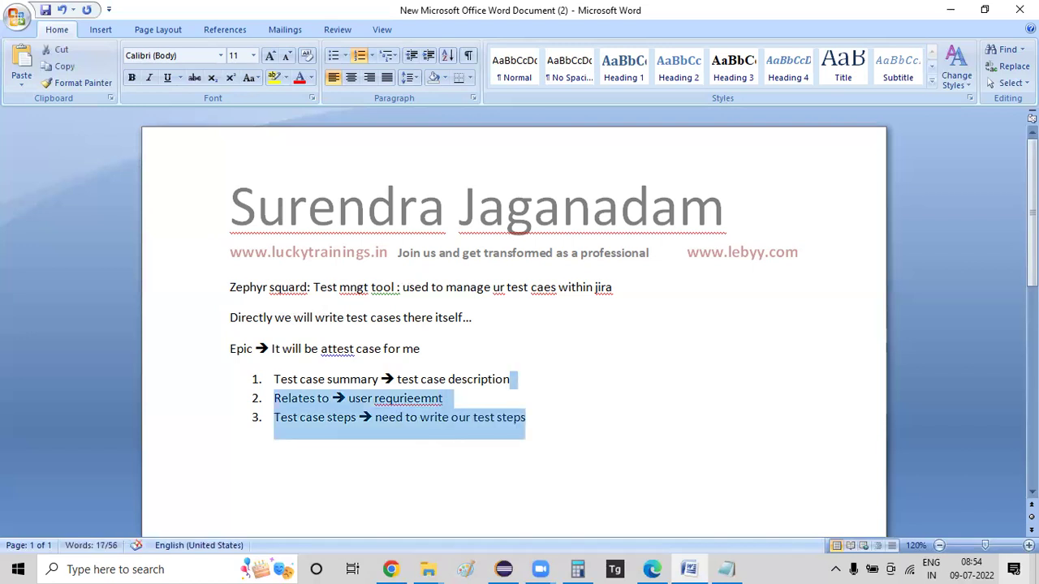
pyautogui.hotkey('shift', 'Home')
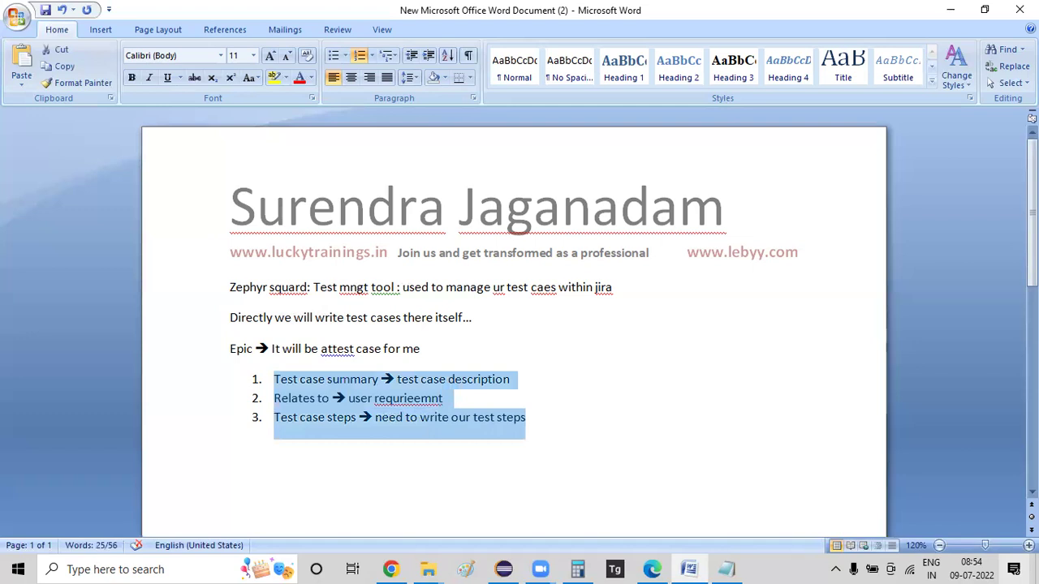
pyautogui.click(641, 567)
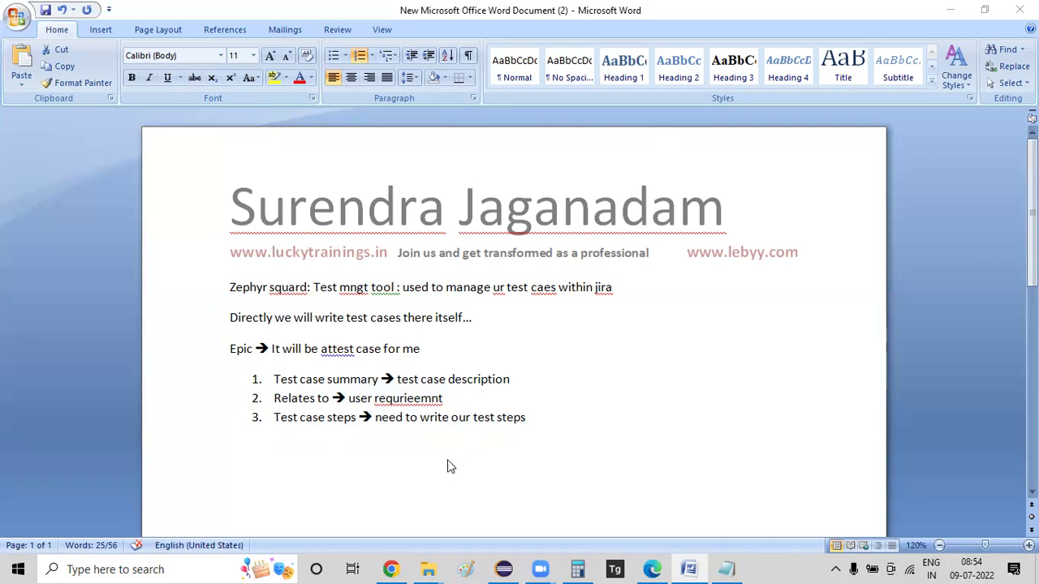
# End the list, add the lines "Test cycle -==. Zephyr sqard → test cases" and "New cycle add tests", and select the notes from the Epic line down
pyautogui.click(599, 427)
pyautogui.click(598, 425)
pyautogui.press('Return')
pyautogui.press('Return')
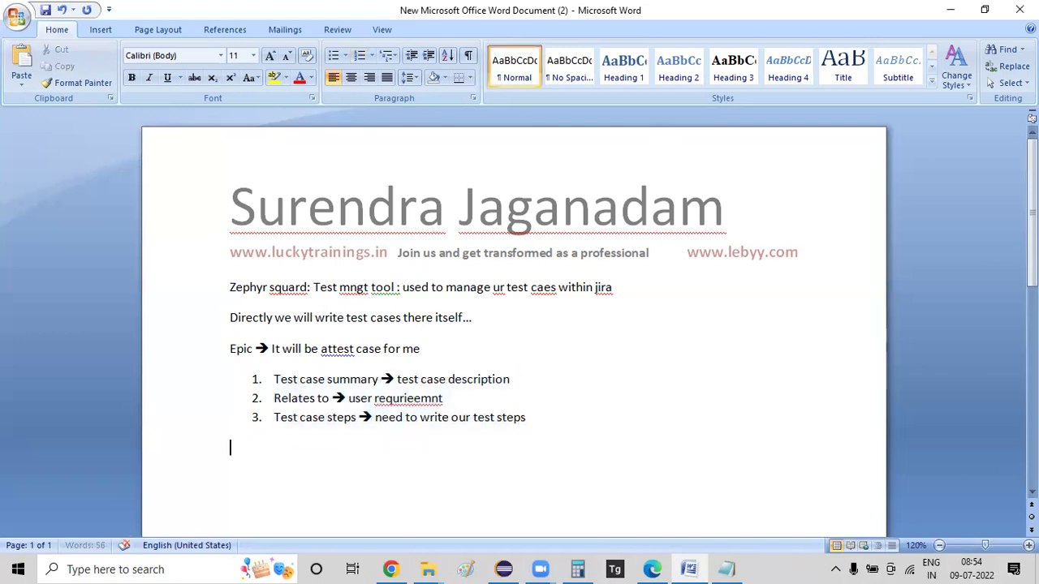
pyautogui.press('Return')
pyautogui.write('Test cycle -==. zephyr')
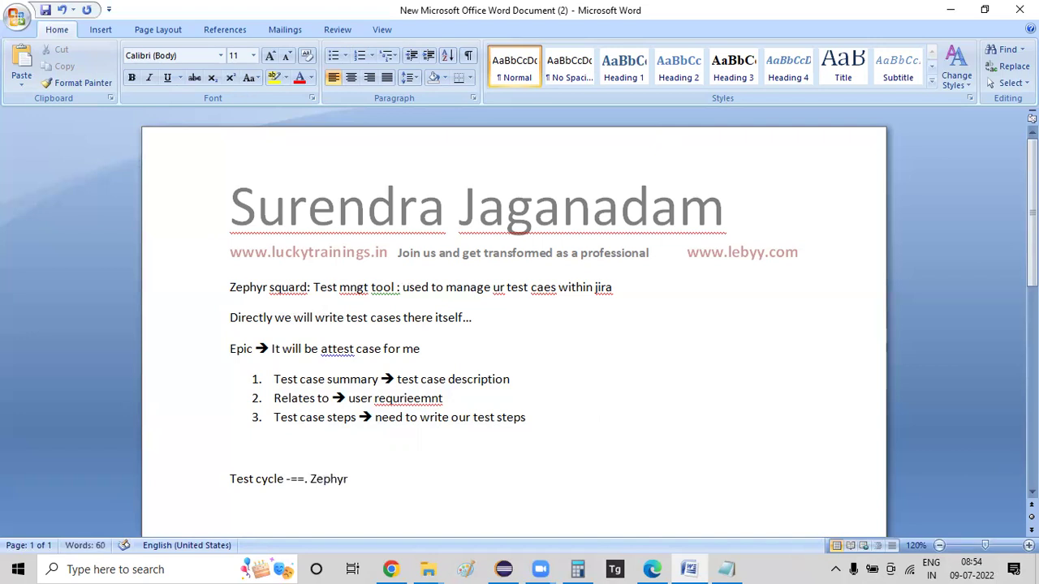
pyautogui.write(' sqard --> test cases')
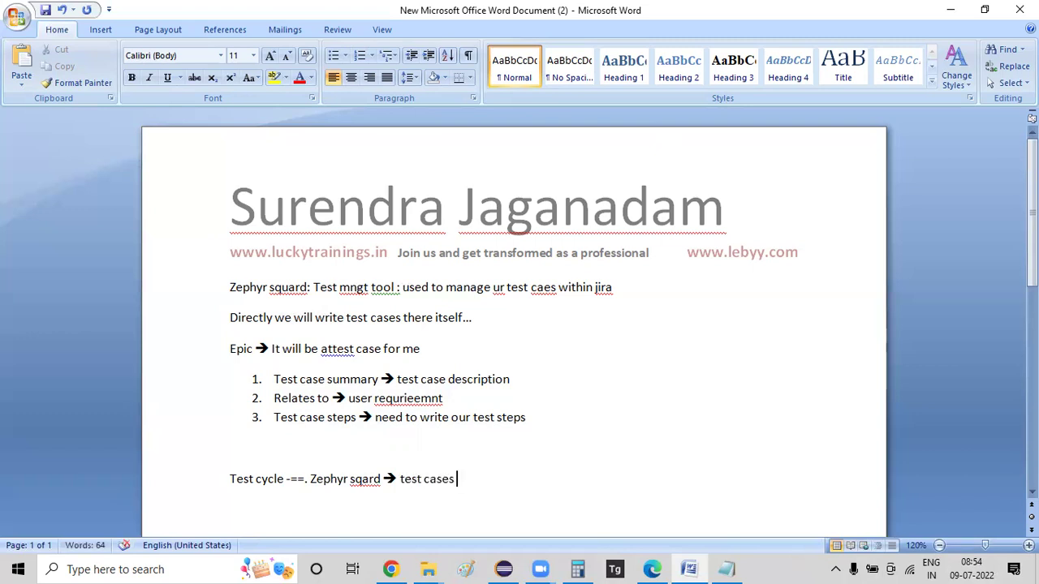
pyautogui.press('Return')
pyautogui.write('New cycle add test')
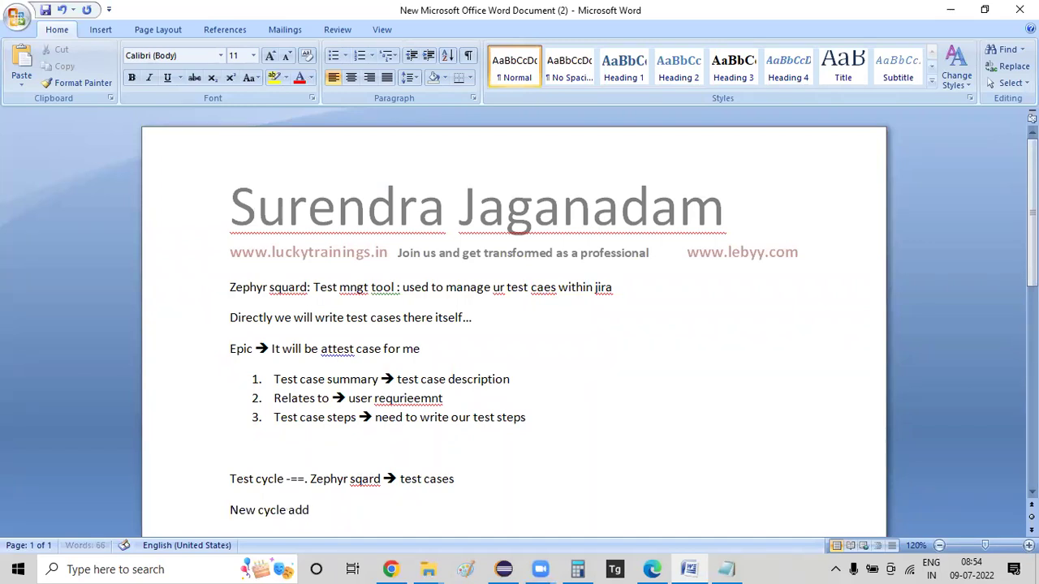
pyautogui.write('s')
pyautogui.scroll(-2, 254, 137)
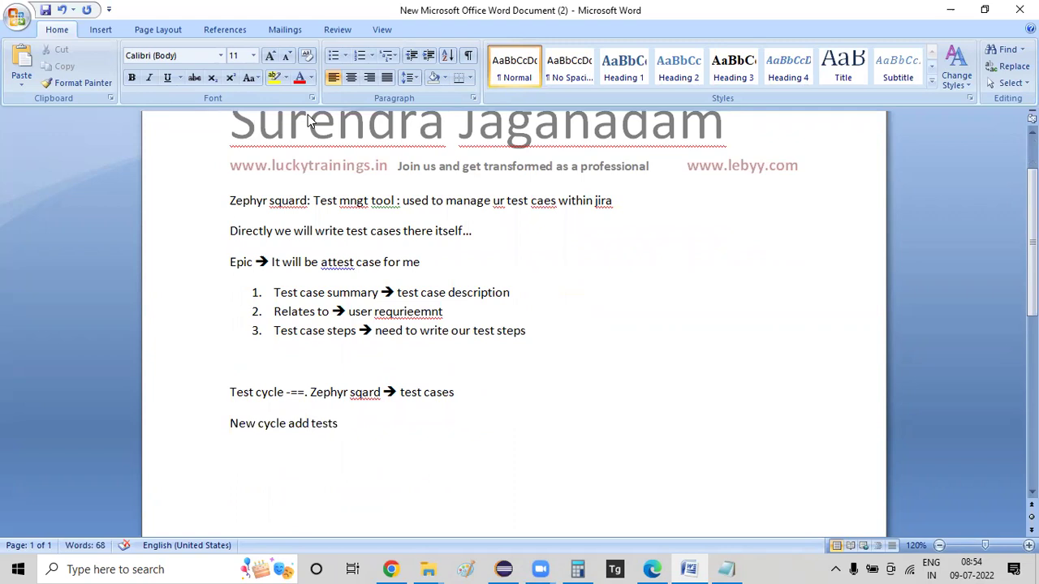
pyautogui.keyDown('shift'); pyautogui.click(228, 262); pyautogui.keyUp('shift')
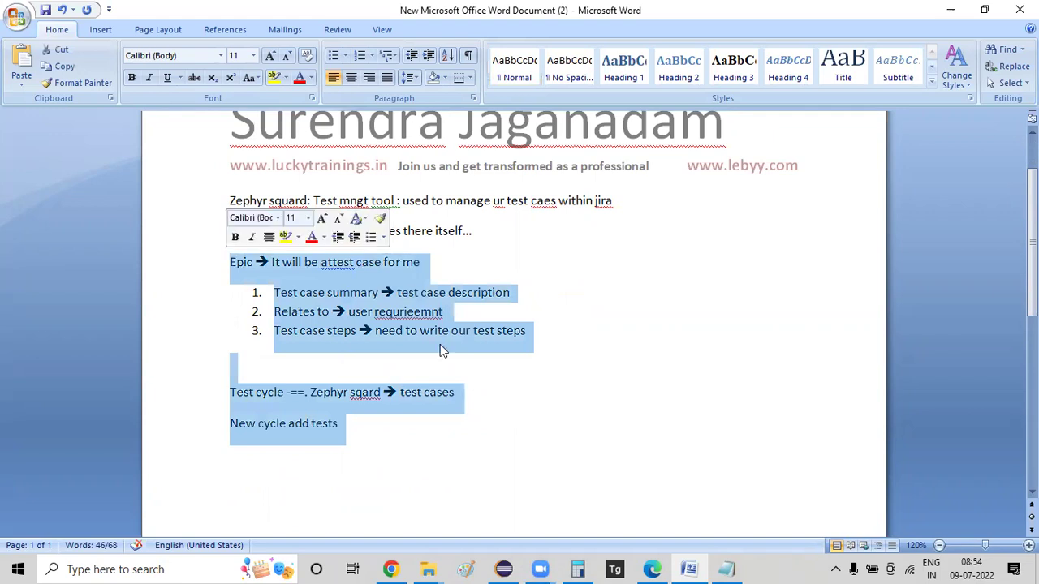
# Switch to Chrome, close the extra Jira tabs except the LBY board, and close the LBY-1 details
pyautogui.click(391, 569)
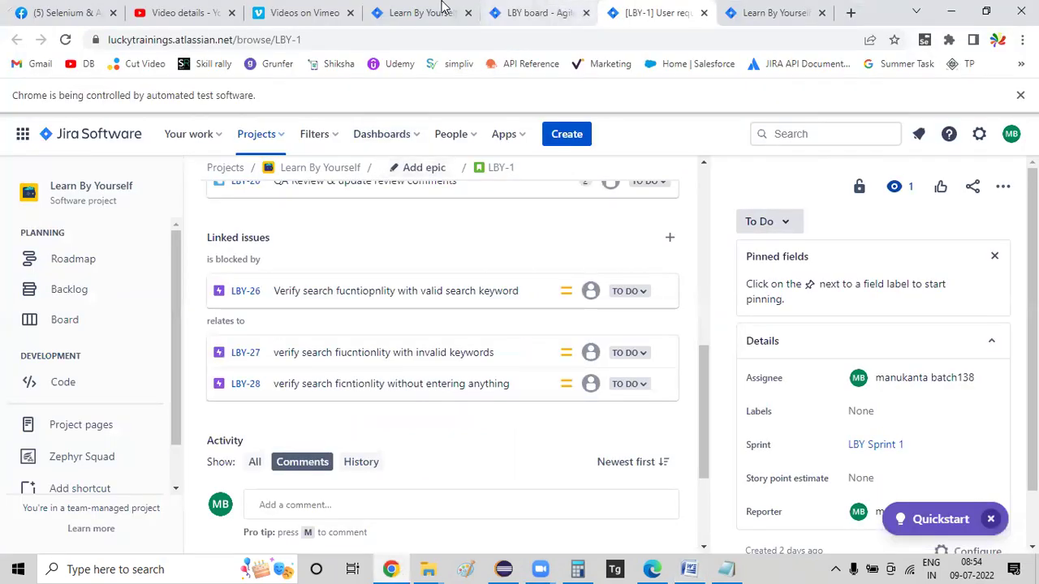
pyautogui.click(469, 13)
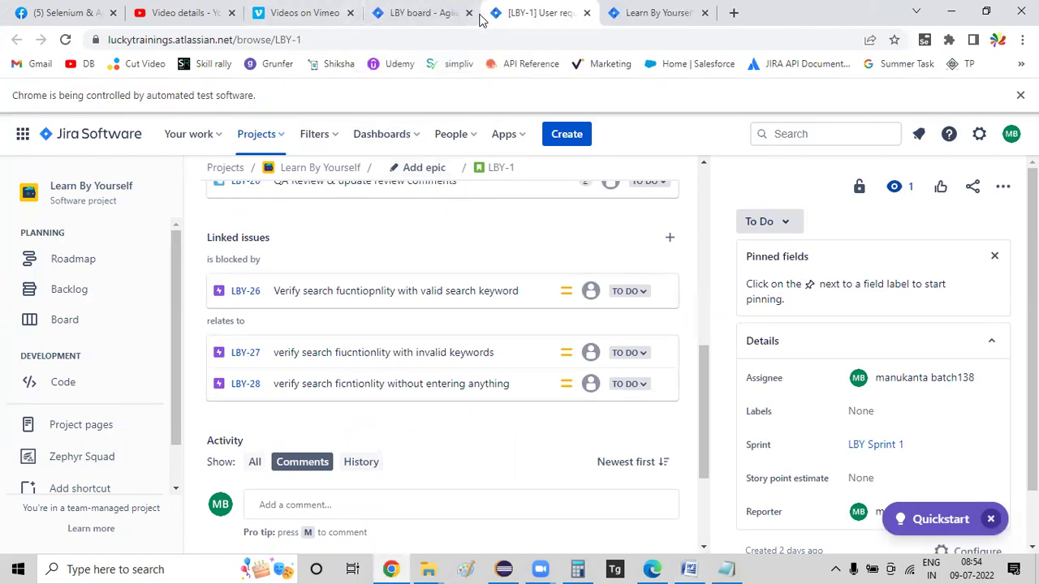
pyautogui.click(704, 13)
pyautogui.click(822, 13)
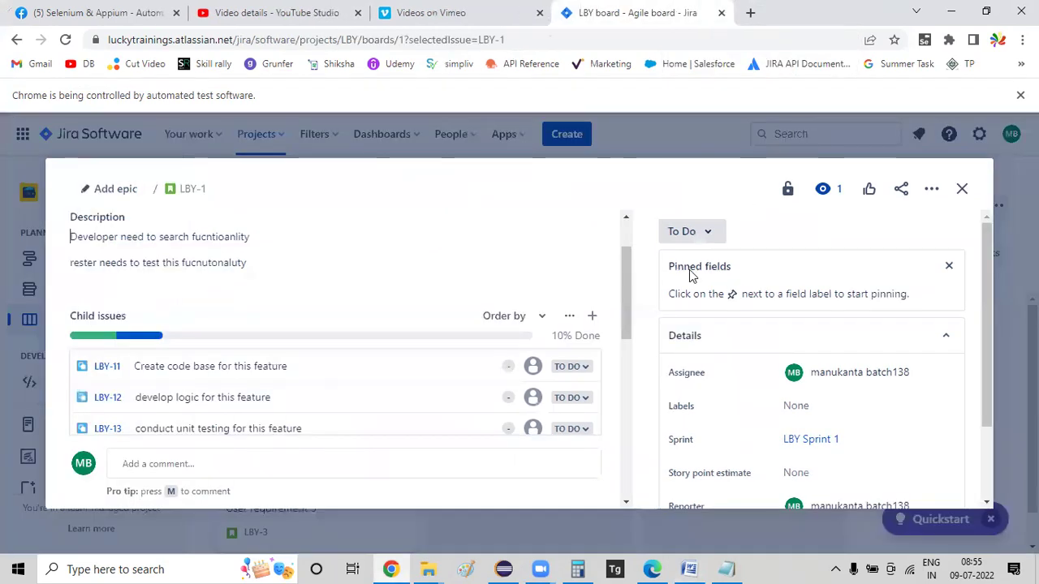
pyautogui.click(962, 189)
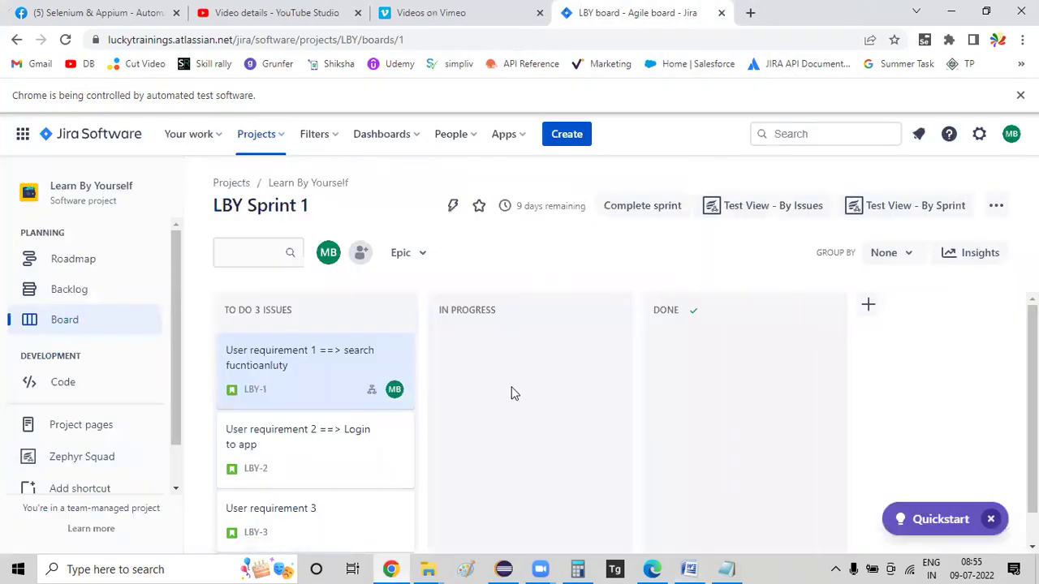
# Open the LBY-3 requirement from the sprint board in its own browser tab
pyautogui.scroll(-1, 552, 349)
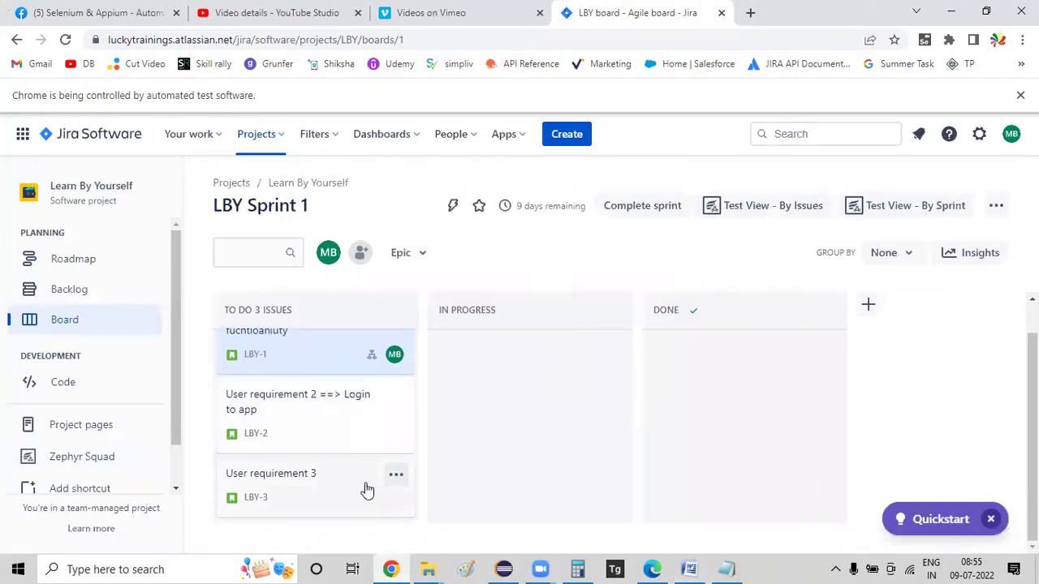
pyautogui.click(260, 492)
pyautogui.click(276, 487)
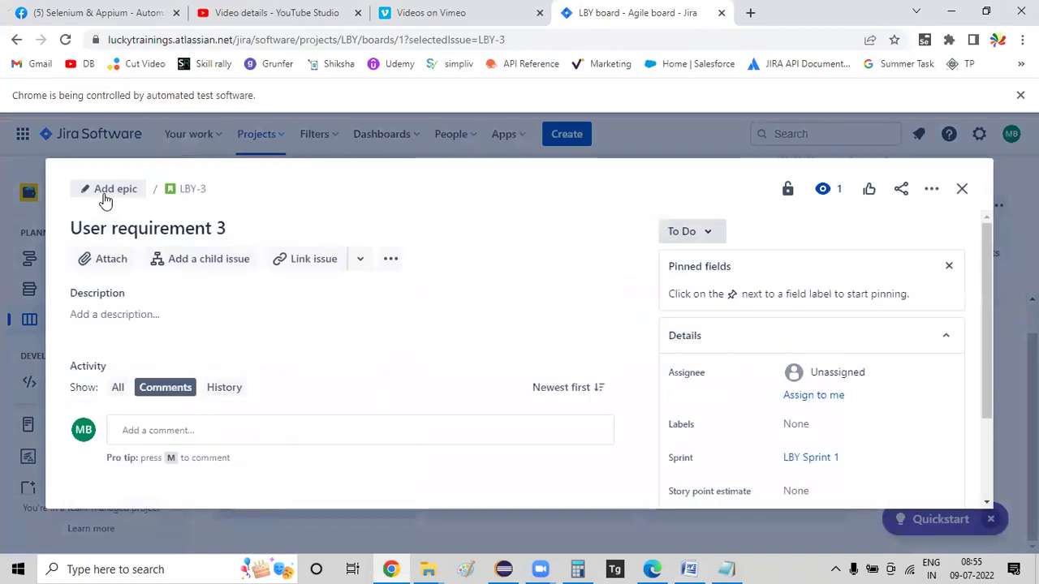
pyautogui.click(204, 190)
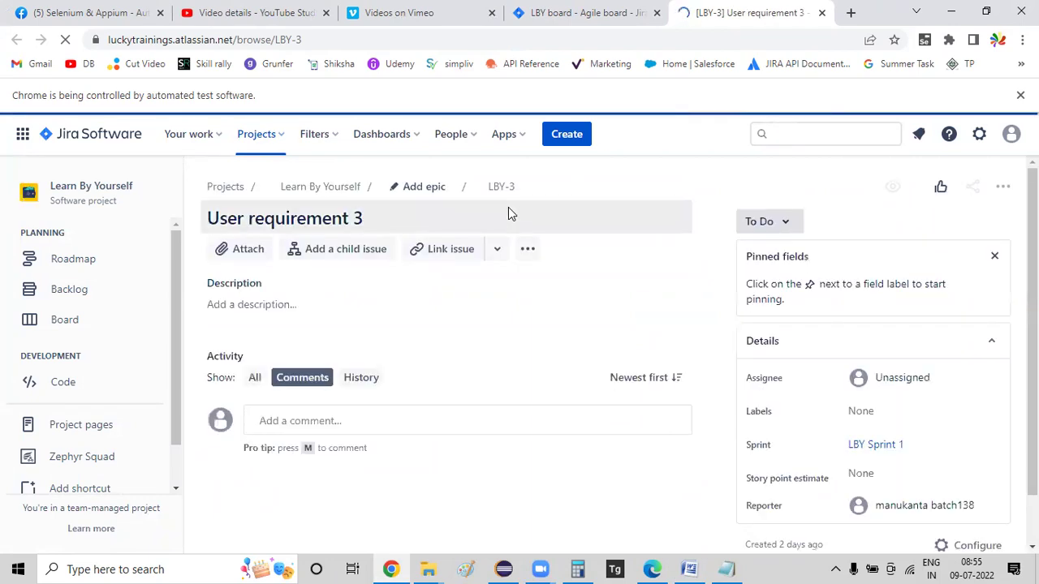
# Rename the LBY-3 requirement as "User requirement 3 ==> create account" and save the summary
pyautogui.click(476, 223)
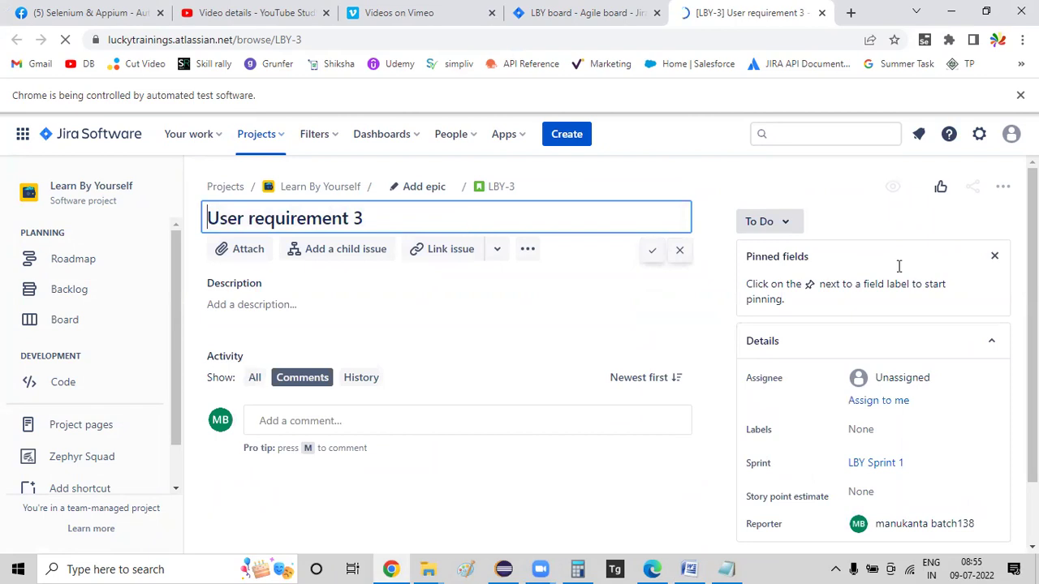
pyautogui.press('End')
pyautogui.write('==')
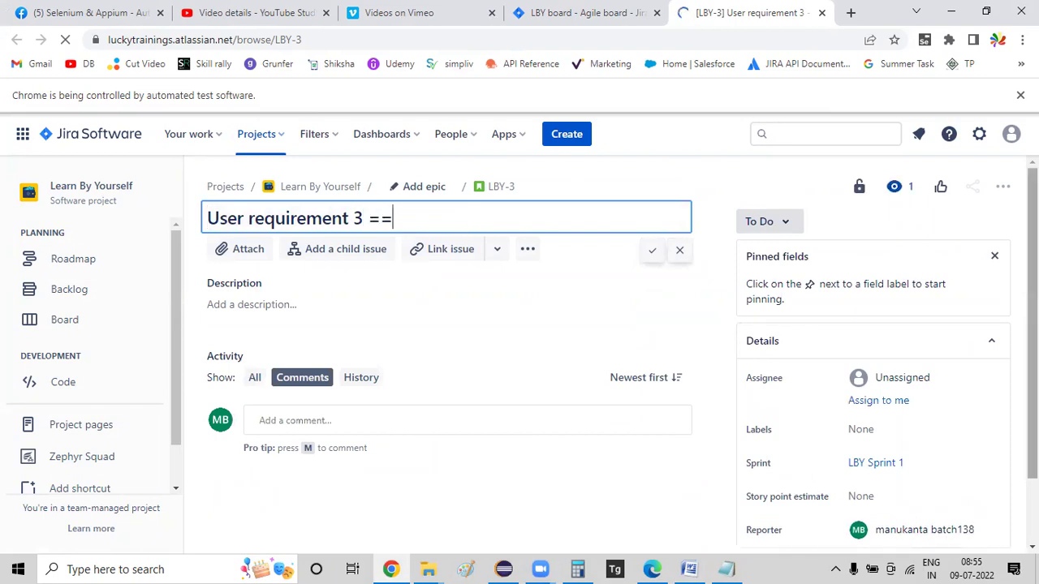
pyautogui.write('> create a')
pyautogui.hotkey('ctrl', 'a')
pyautogui.write('ccount')
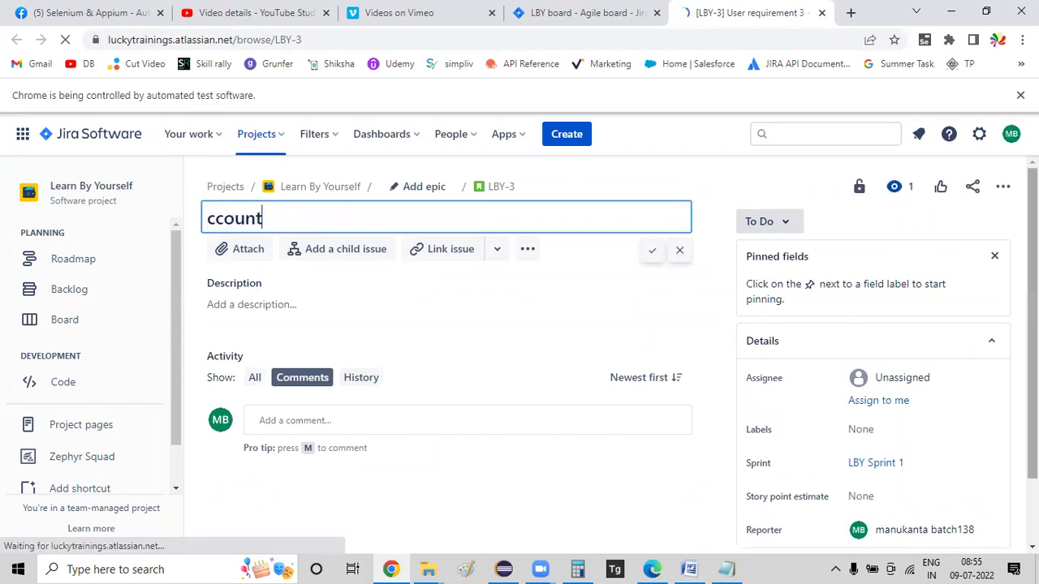
pyautogui.press('BackSpace')
pyautogui.press('BackSpace')
pyautogui.press('BackSpace')
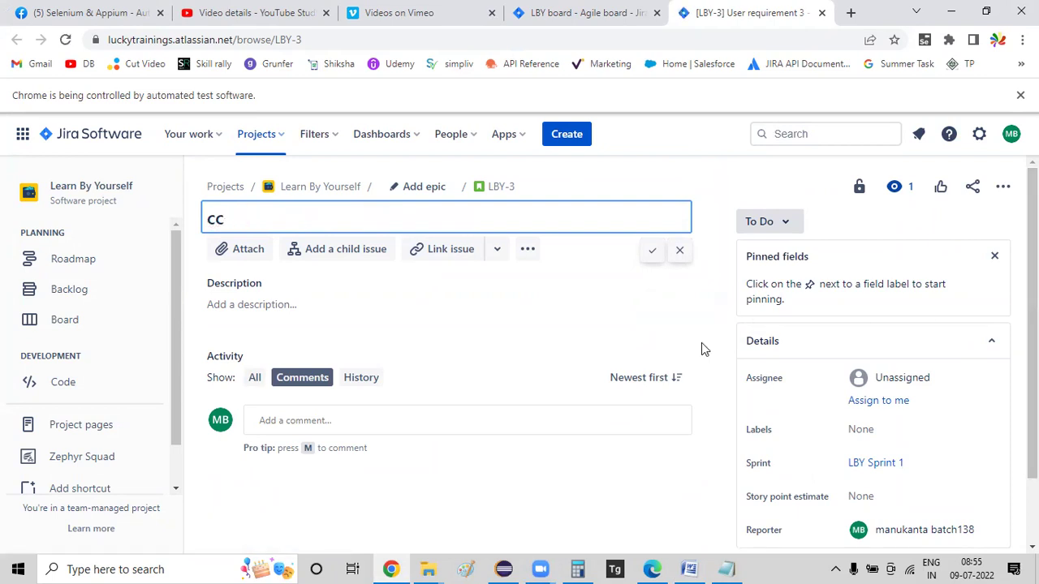
pyautogui.press('BackSpace')
pyautogui.press('BackSpace')
pyautogui.write('User requirement 3 ==> create account')
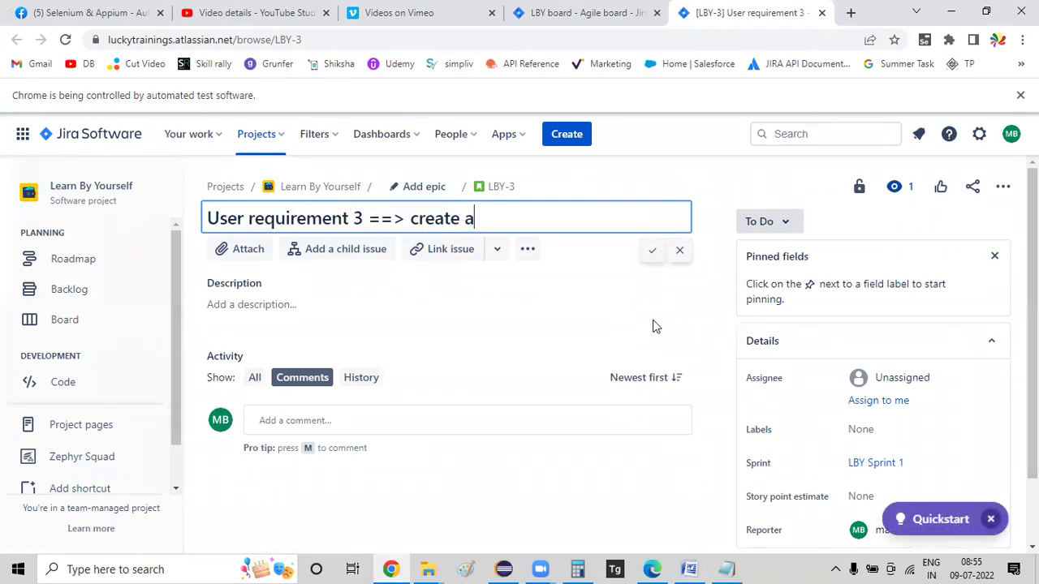
pyautogui.click(652, 254)
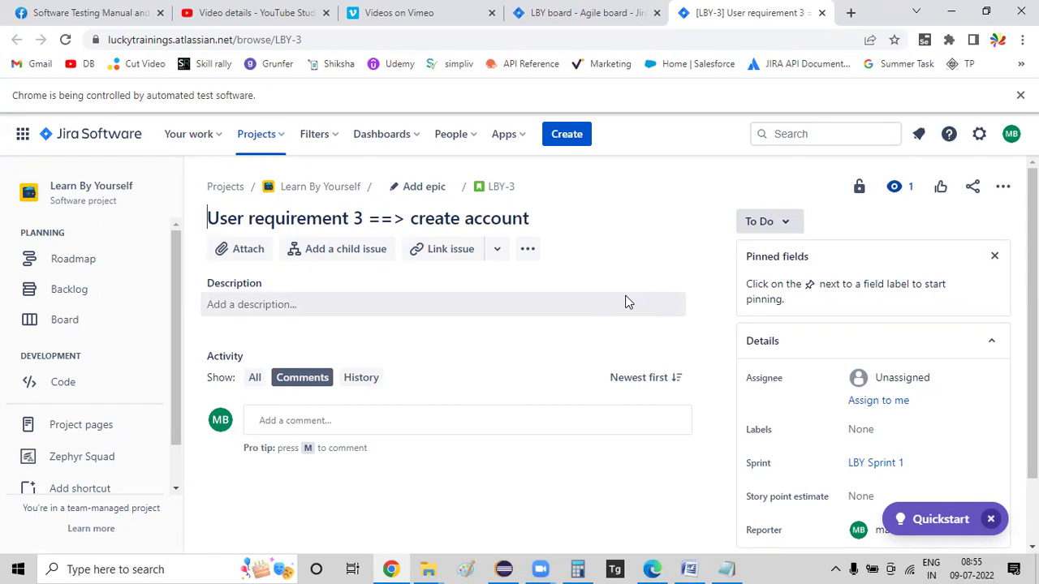
# Start a new Epic issue with the summary "verify lebyy account creation with valid inputs in all mandatory fields"
pyautogui.click(559, 139)
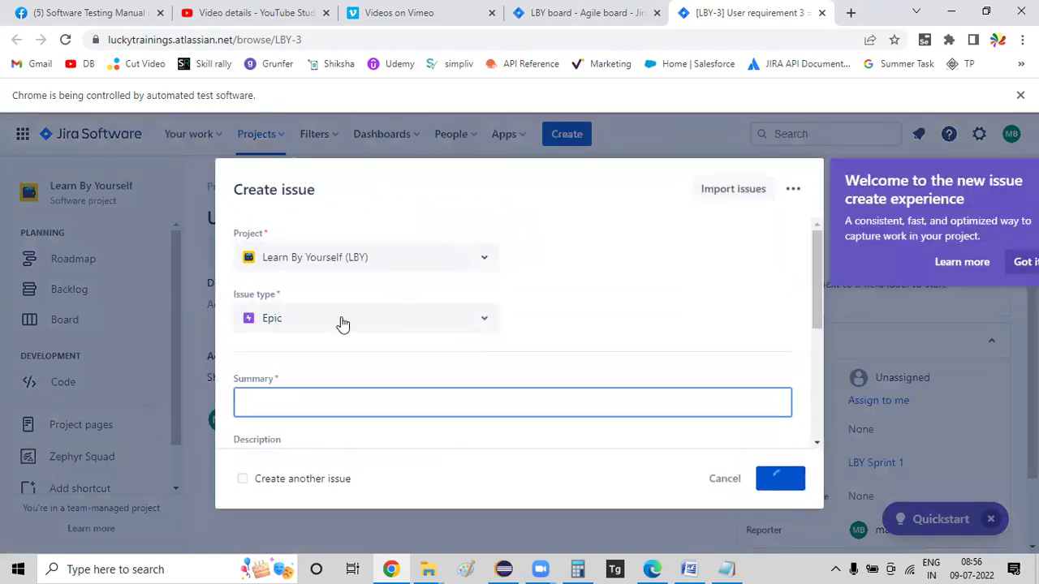
pyautogui.write('ver')
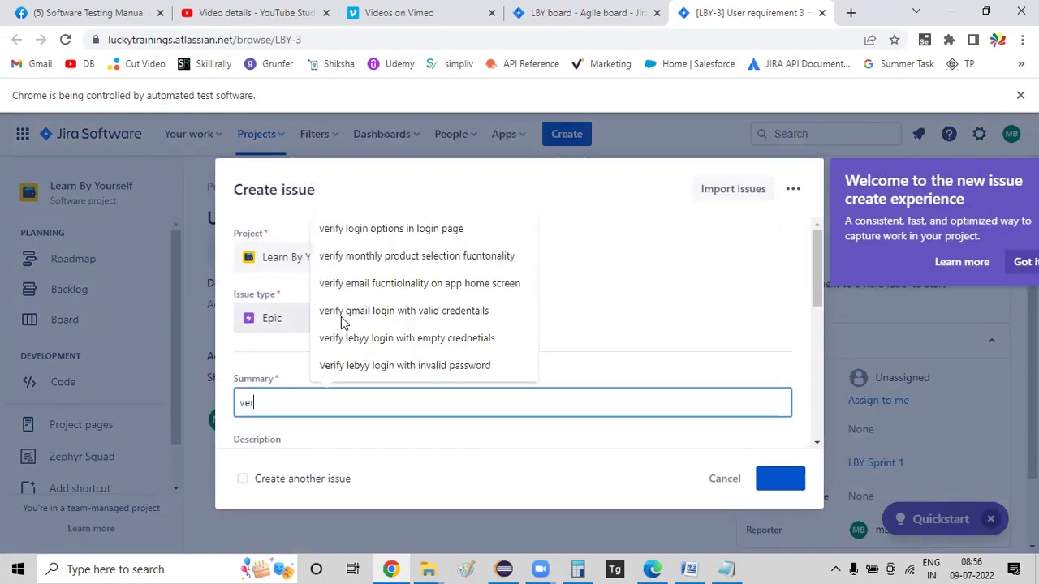
pyautogui.write('ify lebyy a')
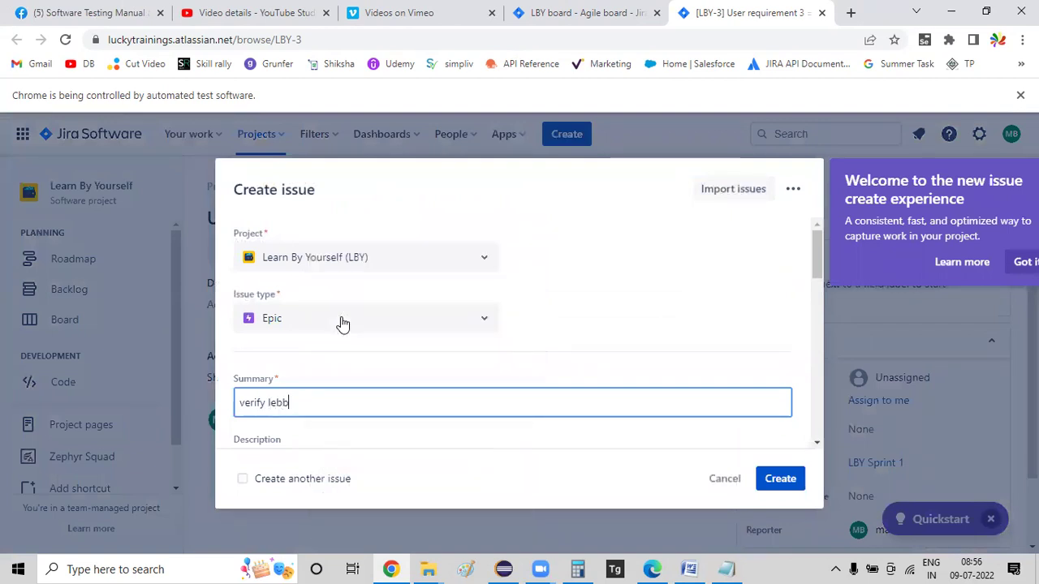
pyautogui.write('ccount creation with ')
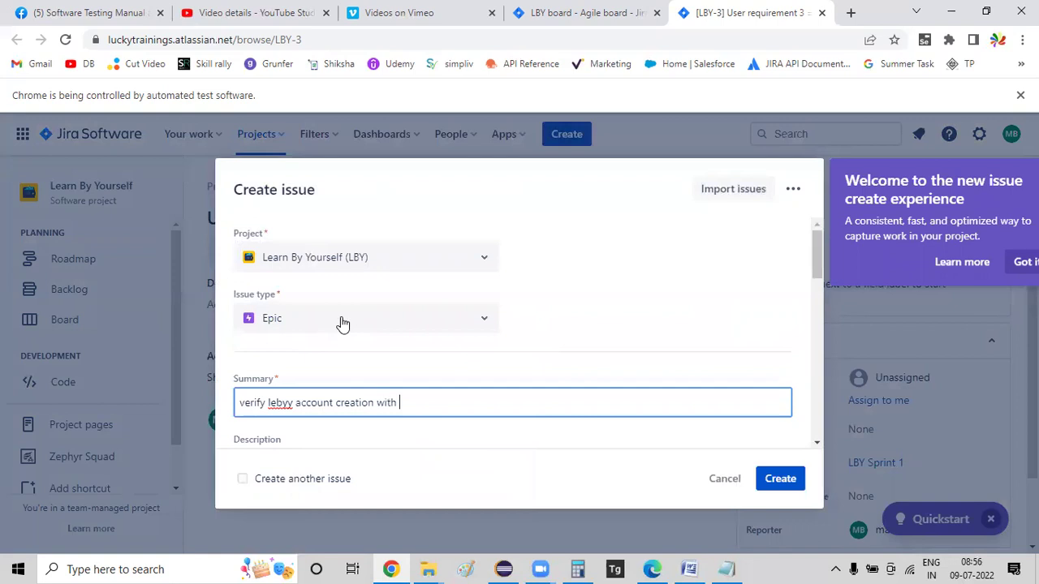
pyautogui.write('valid inputs in all mandatory fields')
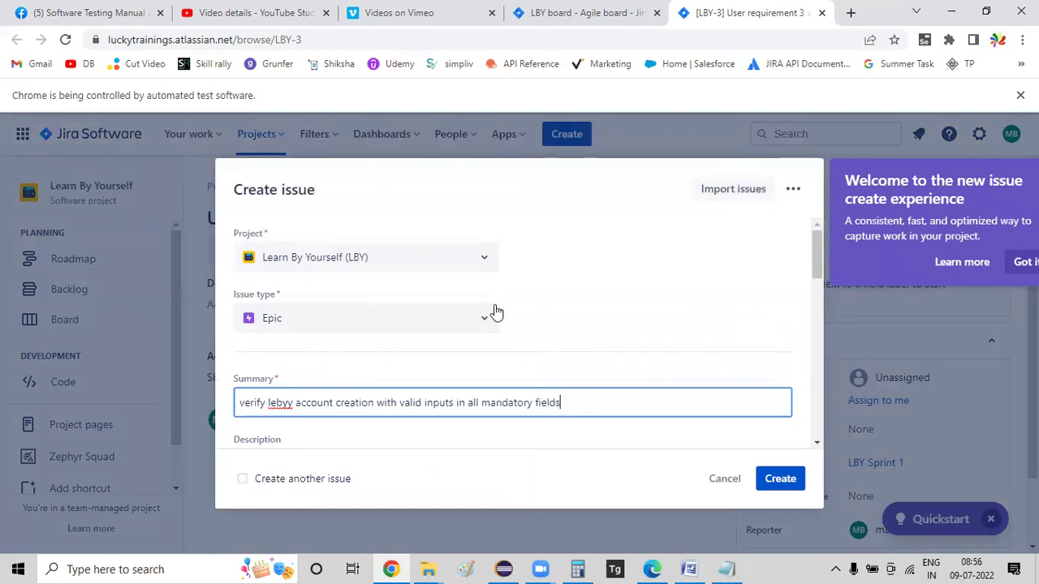
# Link the new issue to LBY-3 with the "relates to" relationship and create it
pyautogui.scroll(-10, 566, 316)
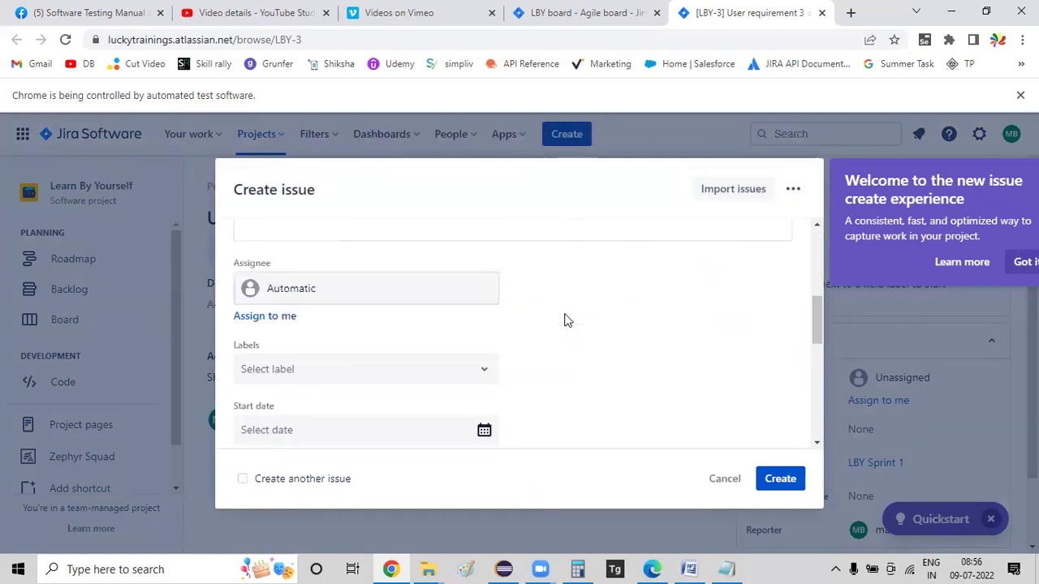
pyautogui.scroll(-2, 566, 320)
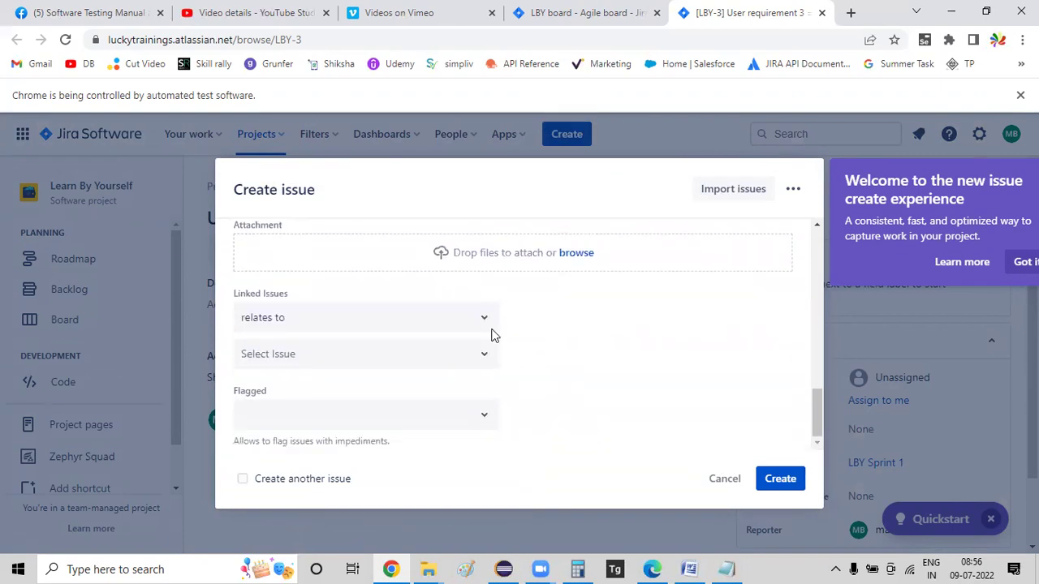
pyautogui.click(339, 365)
pyautogui.write('3')
pyautogui.click(336, 418)
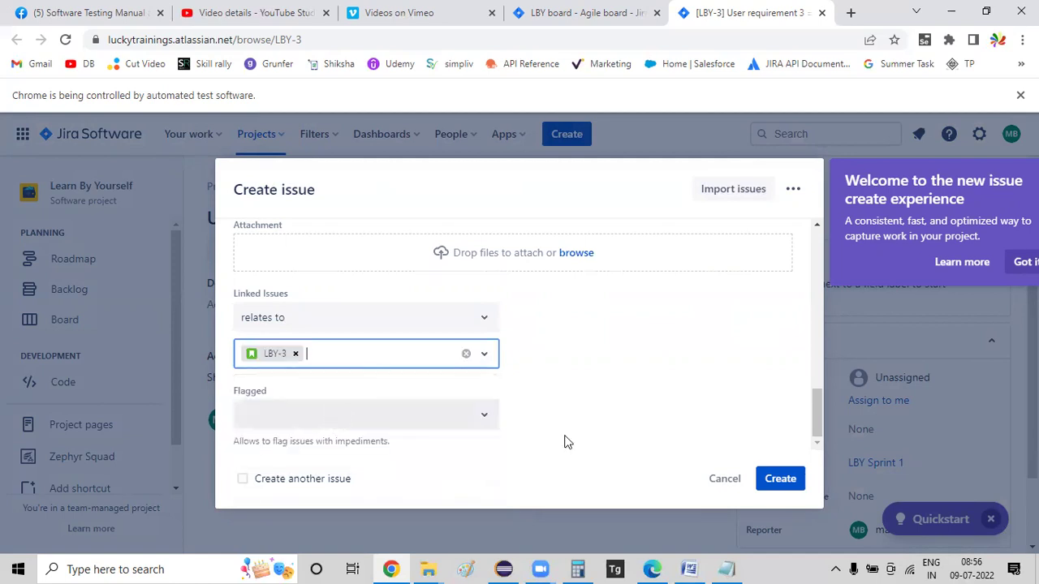
pyautogui.click(782, 480)
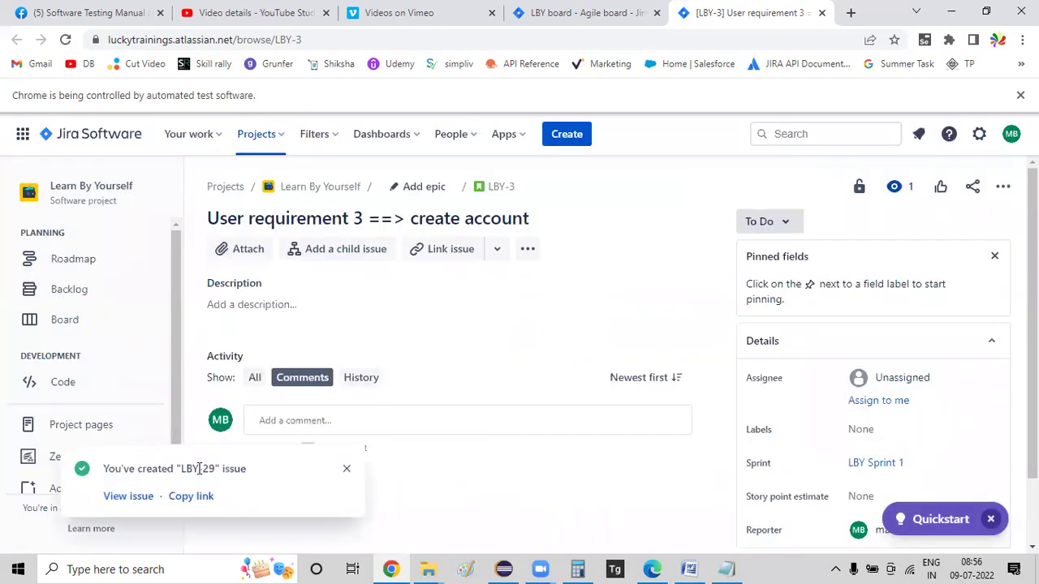
# Open the newly created account creation issue and add the first test step, "Enter valid 1st"
pyautogui.click(128, 496)
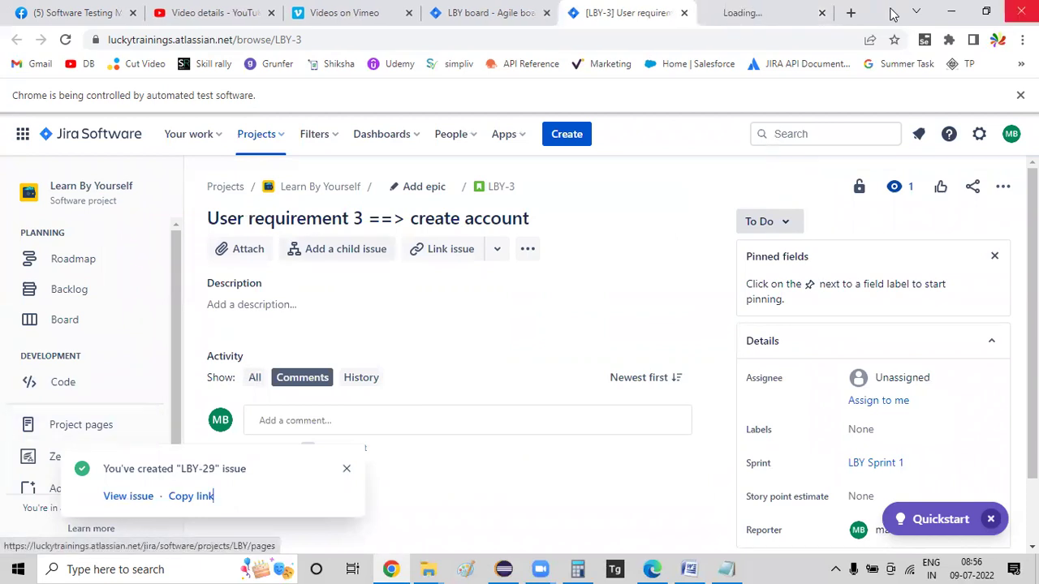
pyautogui.click(737, 12)
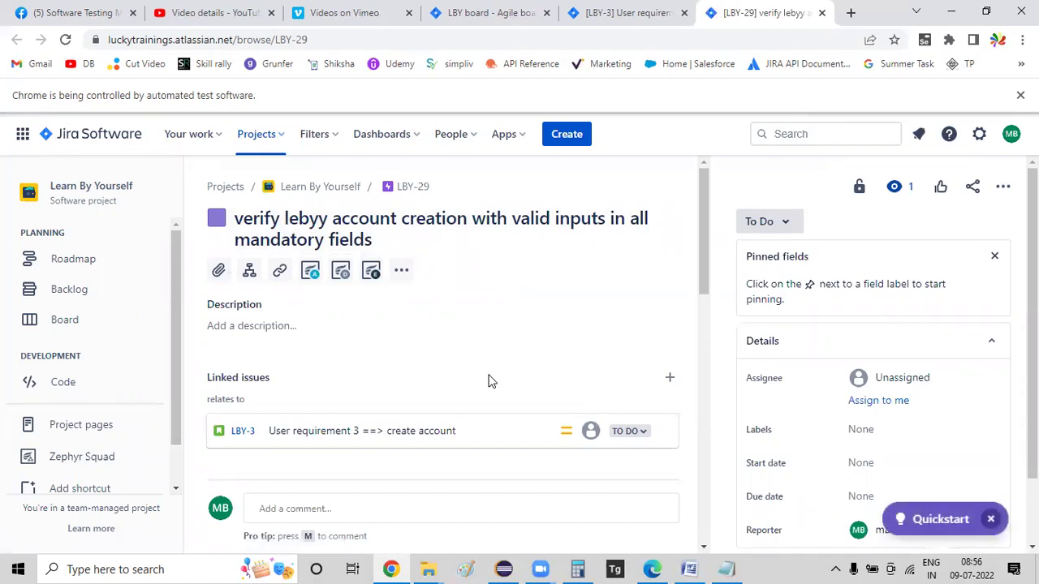
pyautogui.scroll(-3, 397, 389)
pyautogui.click(352, 366)
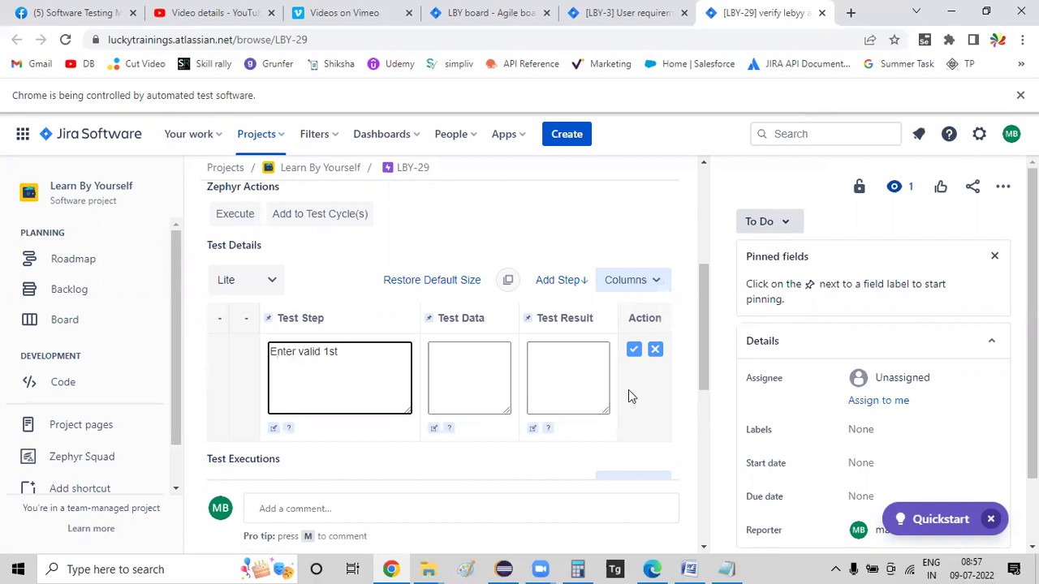
pyautogui.click(633, 352)
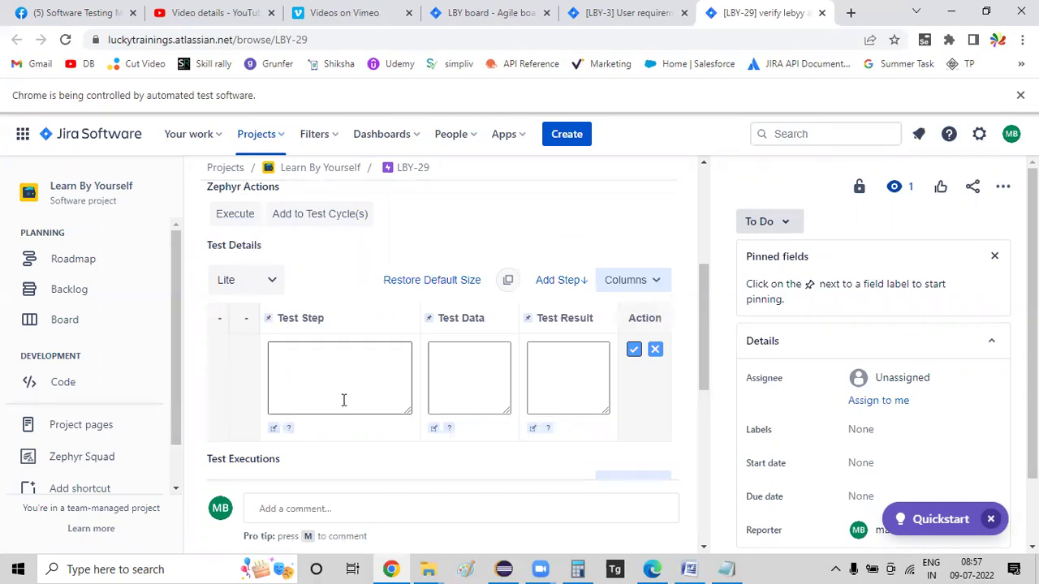
# Add a second test step reading "Enter valid lastname and 1stname"
pyautogui.click(343, 399)
pyautogui.write('Enter valid ')
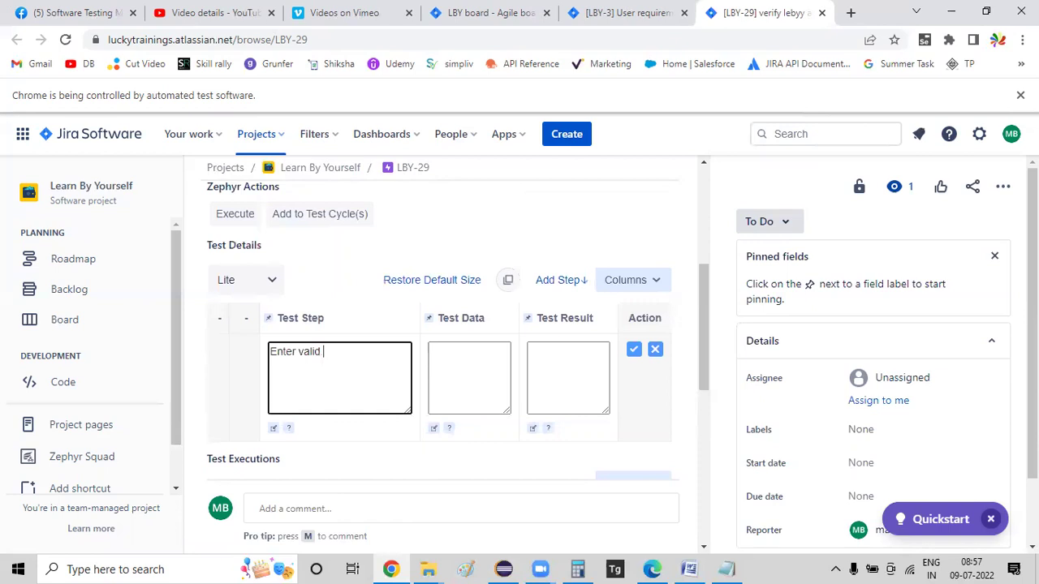
pyautogui.write('1st')
pyautogui.press('Return')
pyautogui.write('Enter valid lastname and')
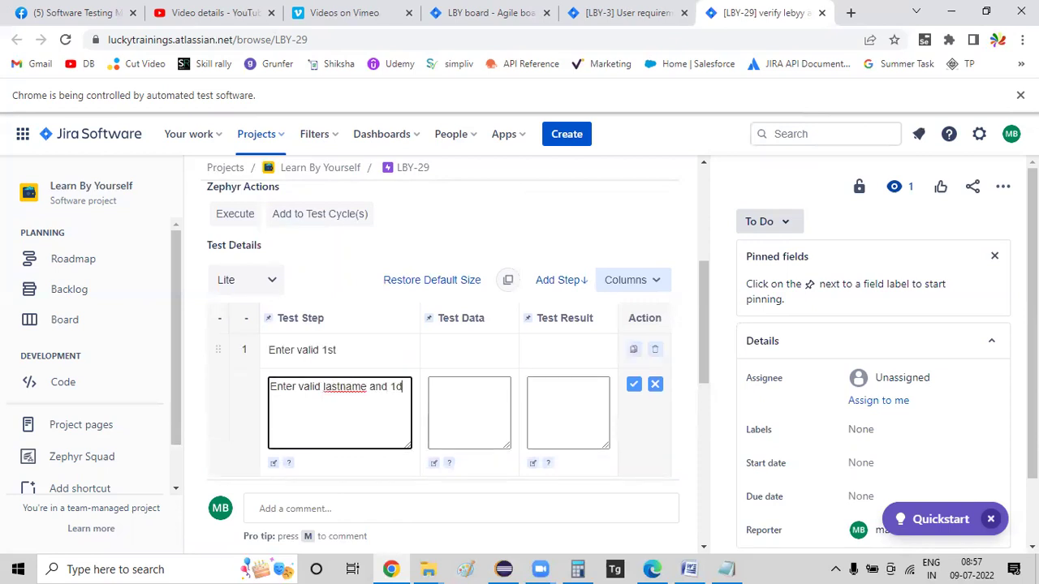
pyautogui.write(' 1stname')
pyautogui.click(634, 385)
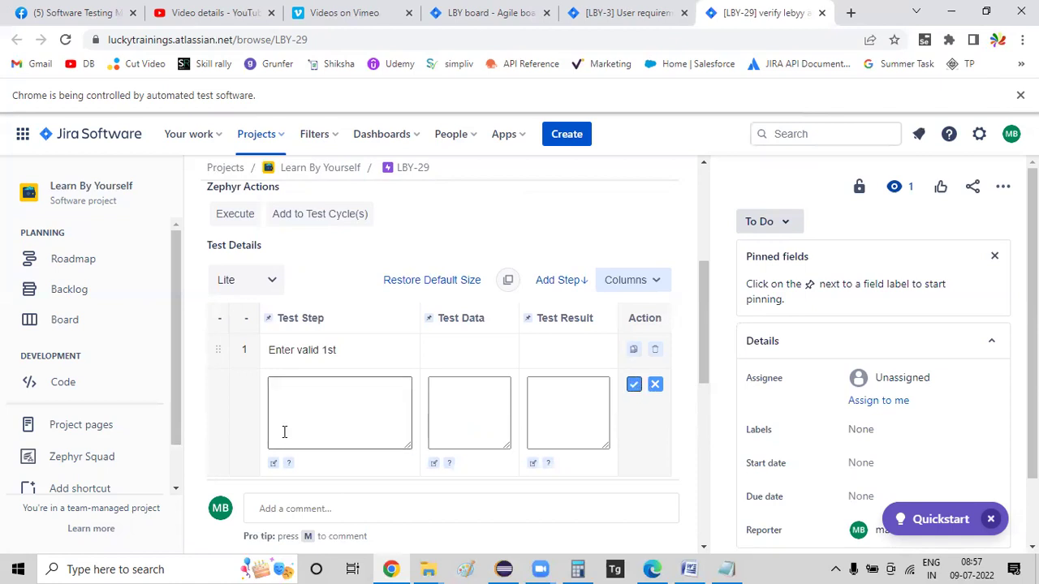
# Add the third and fourth test steps, "enter valid emaila" and "enter valid password"
pyautogui.write('enter valid')
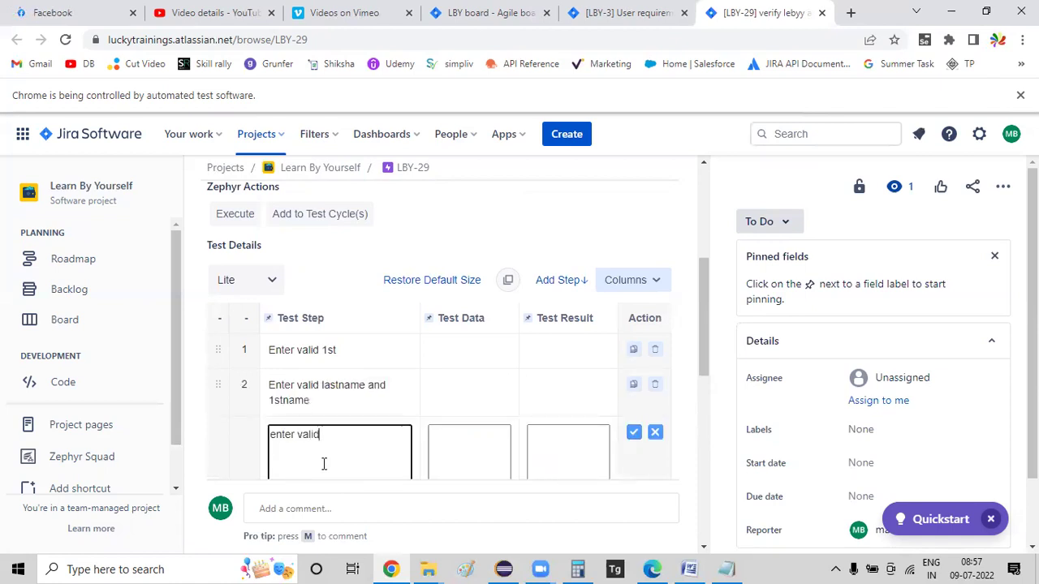
pyautogui.write(' emaila')
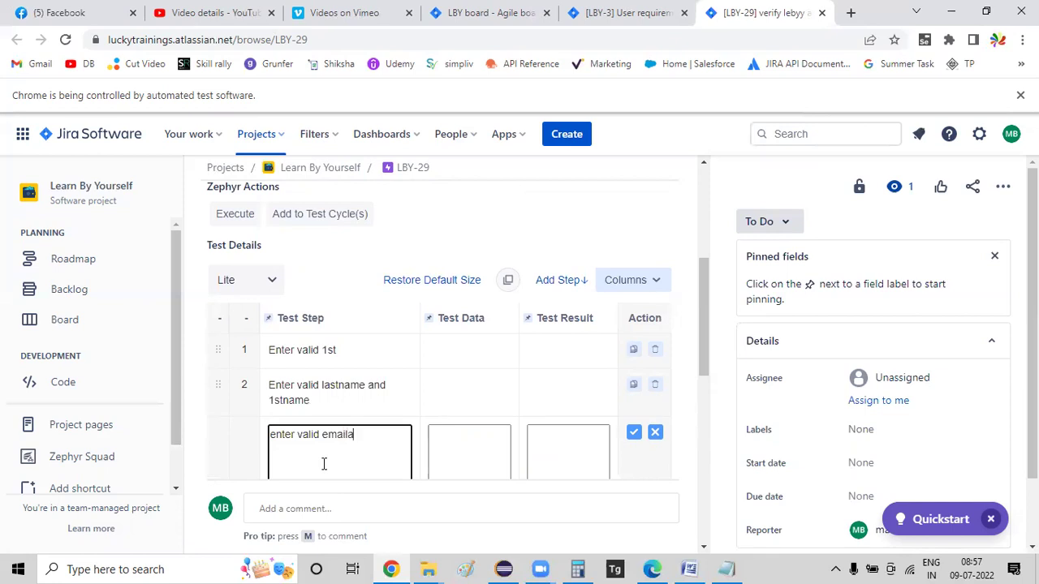
pyautogui.click(632, 433)
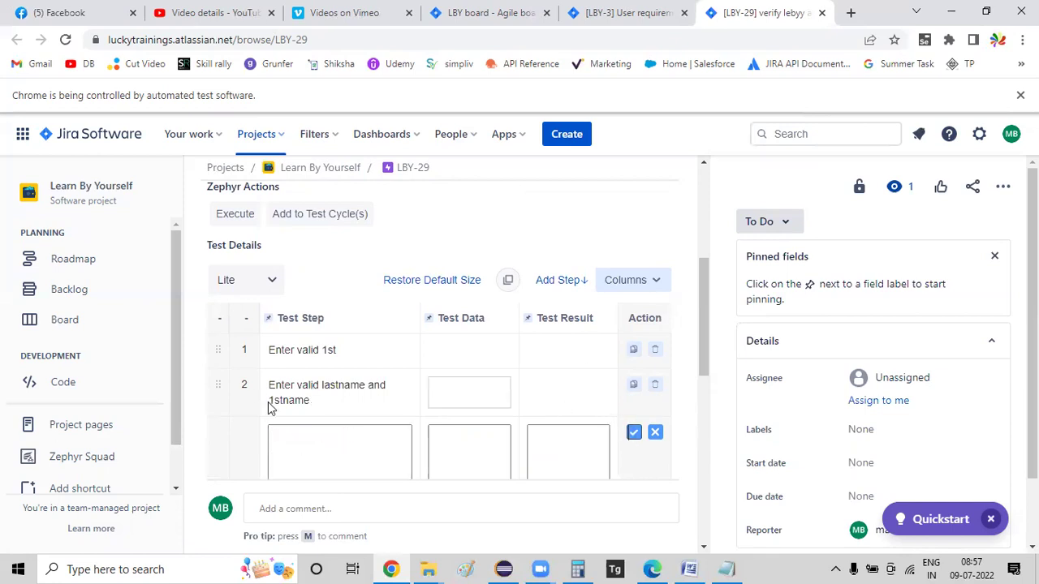
pyautogui.write('enter')
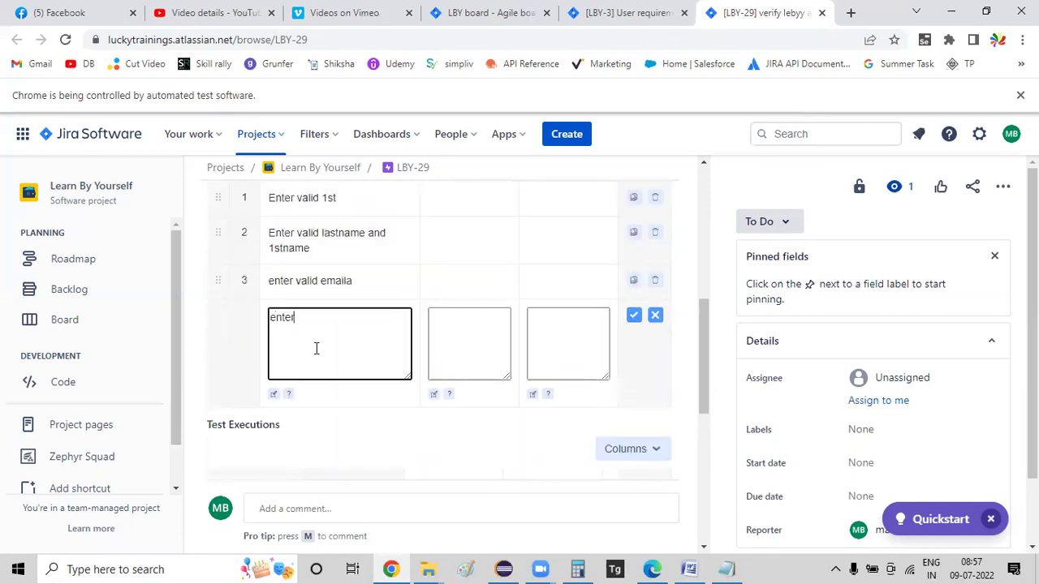
pyautogui.write(' valid password')
pyautogui.click(633, 315)
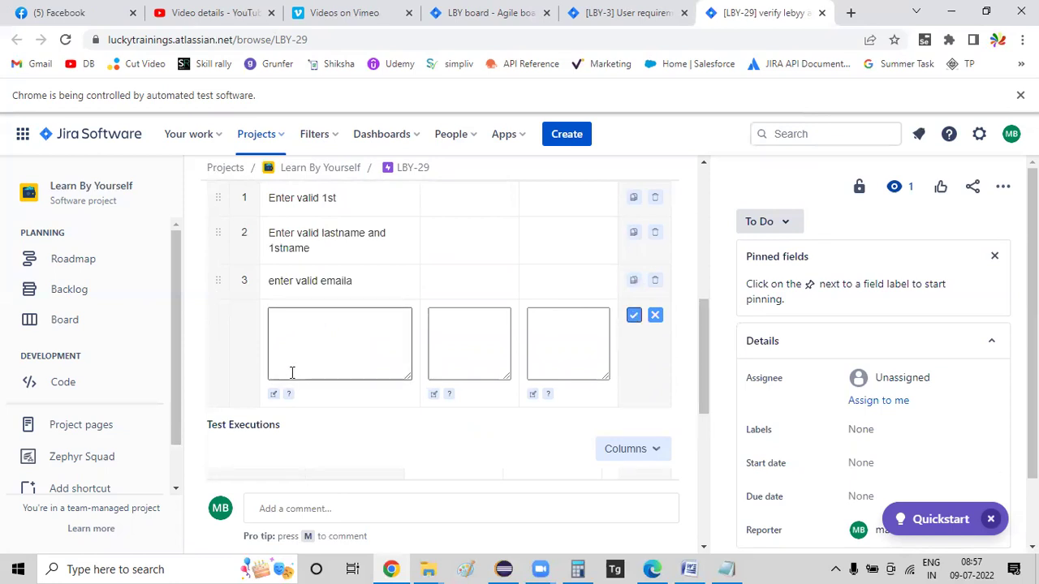
# Add a fifth test step, "click on signup observe the screen", with the test result "account should created successkly"
pyautogui.write('click on signup observe the screen')
pyautogui.press('Tab')
pyautogui.press('Tab')
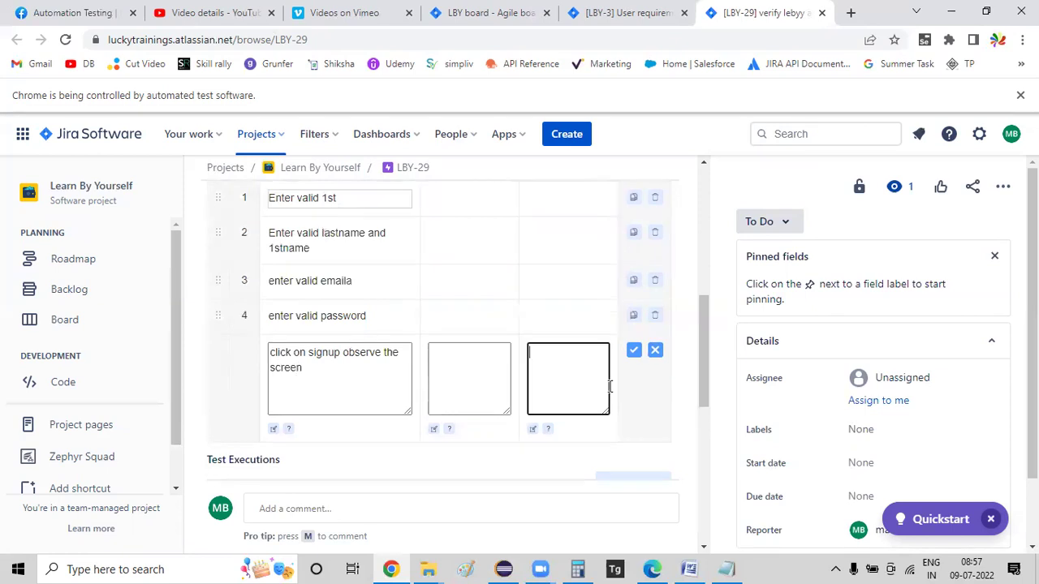
pyautogui.write('account should created successa')
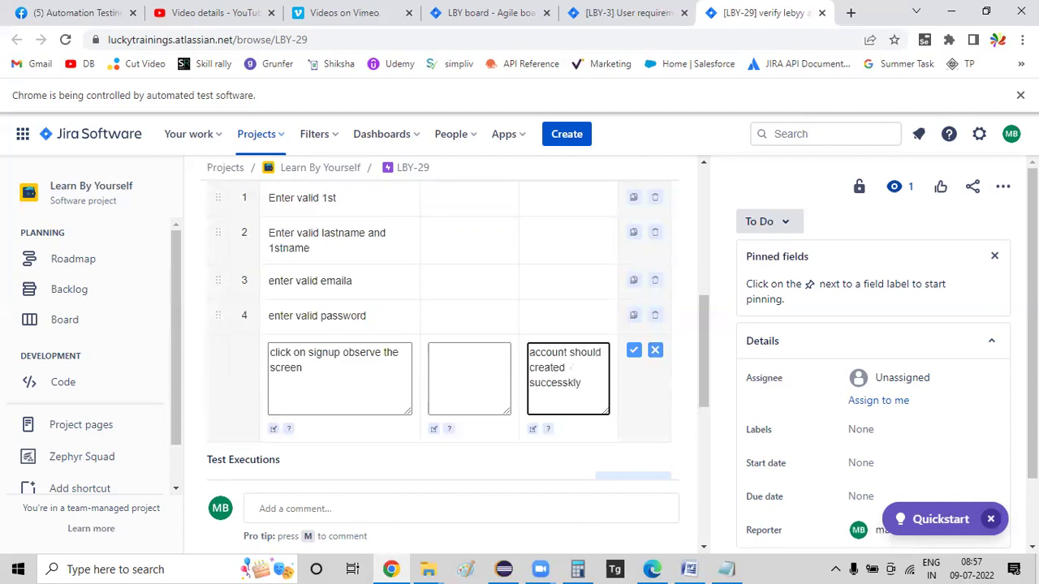
pyautogui.click(635, 349)
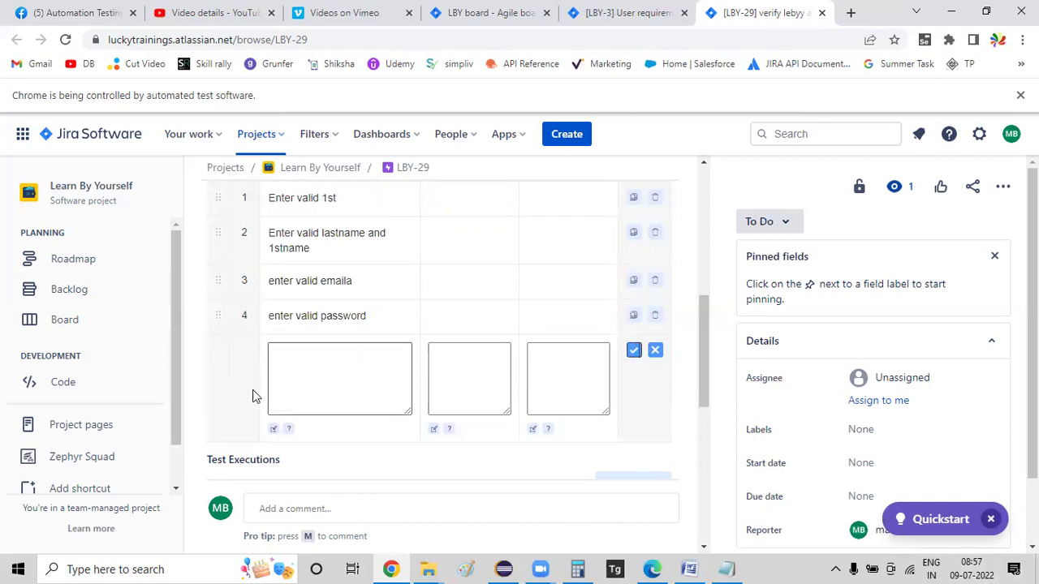
pyautogui.scroll(6, 452, 352)
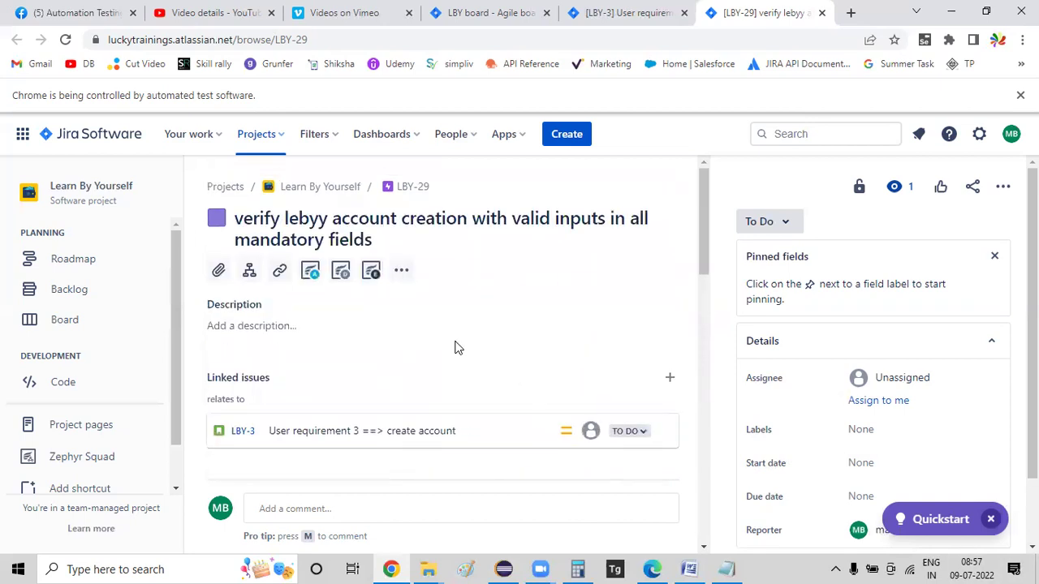
pyautogui.scroll(-5, 454, 272)
pyautogui.scroll(-3, 529, 355)
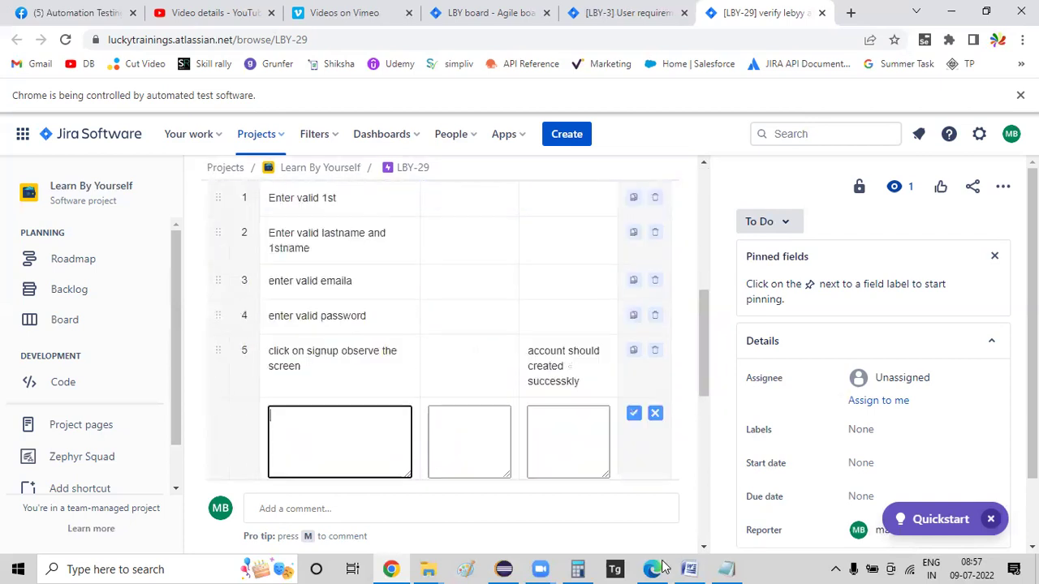
# Switch to the Word notes and review the numbered lines on the test case summary and the test case steps
pyautogui.click(689, 569)
pyautogui.click(430, 341)
pyautogui.click(274, 293)
pyautogui.keyDown('shift'); pyautogui.click(513, 292); pyautogui.keyUp('shift')
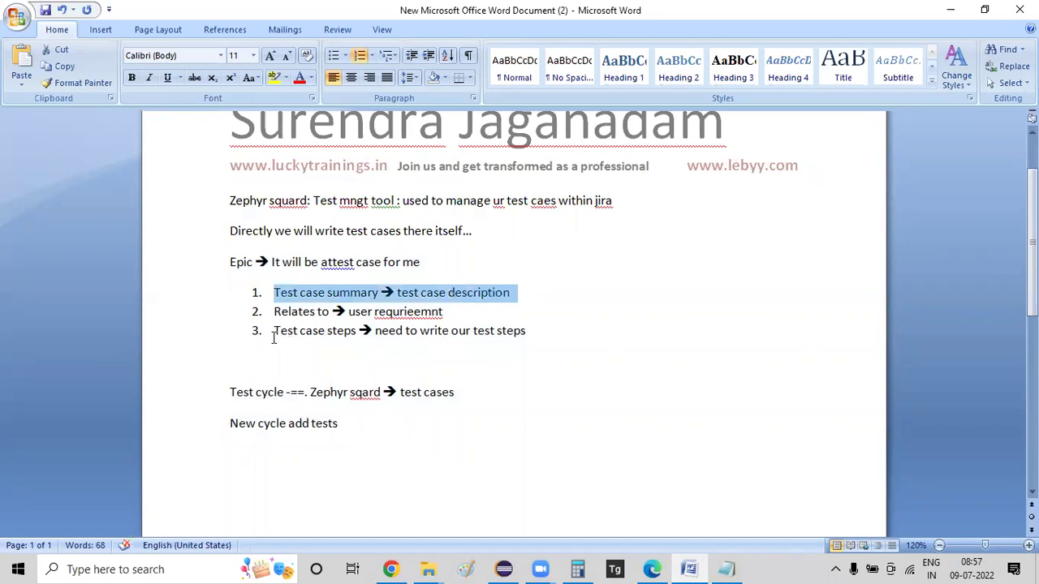
pyautogui.moveTo(274, 333); pyautogui.dragTo(540, 354)
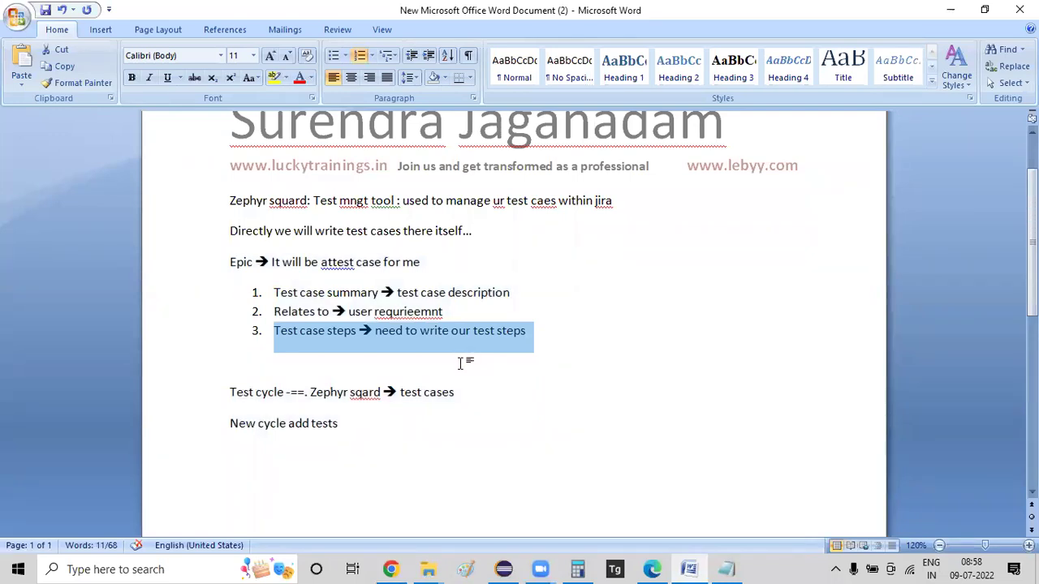
# Return to Jira in Chrome and create a new test cycle named "Chanada Sprint1" in Zephyr Squad's Cycle Summary
pyautogui.hotkey('alt', 'Tab')
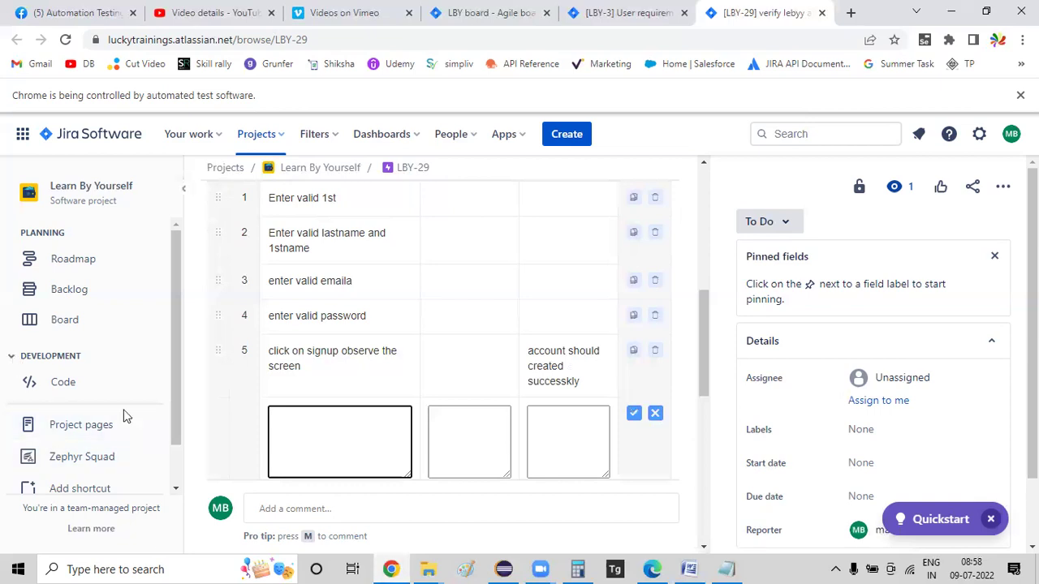
pyautogui.click(97, 460)
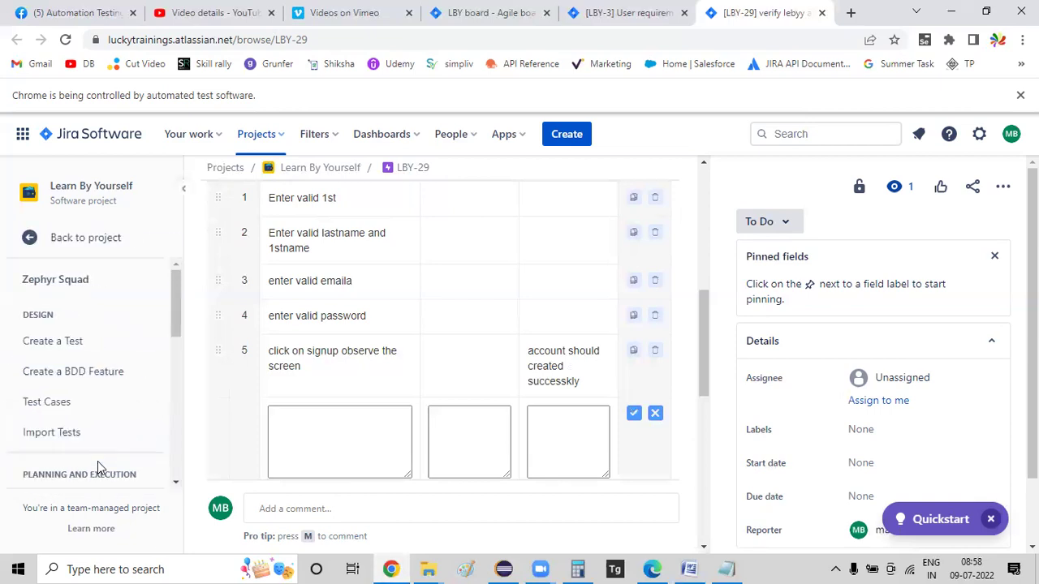
pyautogui.scroll(-2, 81, 376)
pyautogui.click(65, 355)
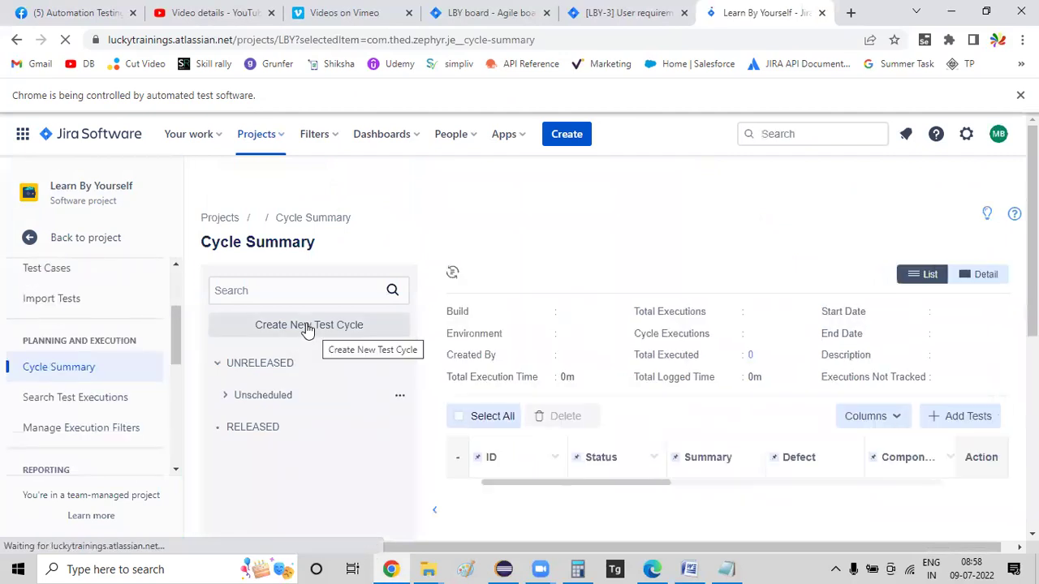
pyautogui.click(390, 326)
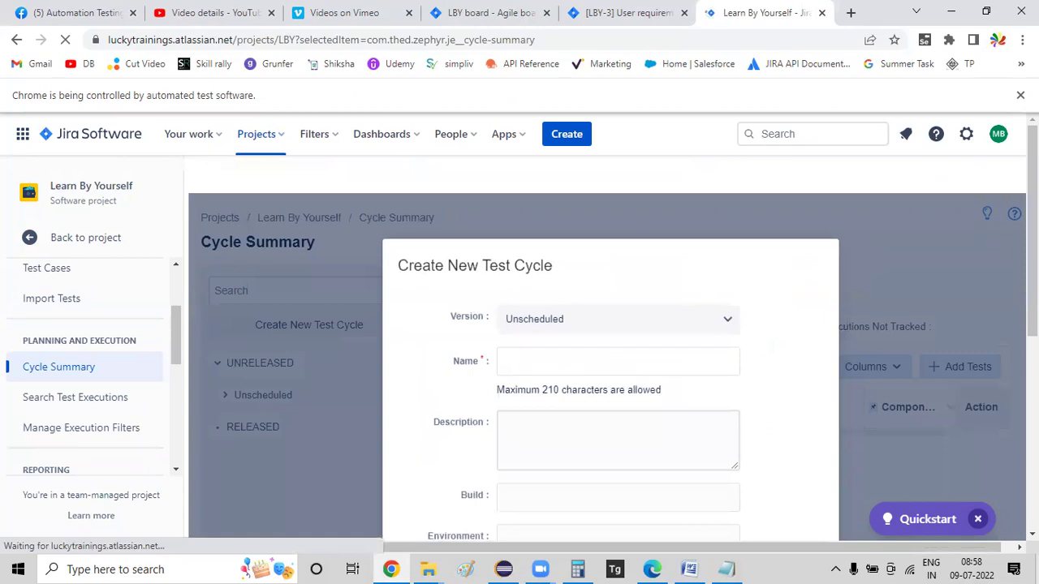
pyautogui.write('Chanada Sprint1')
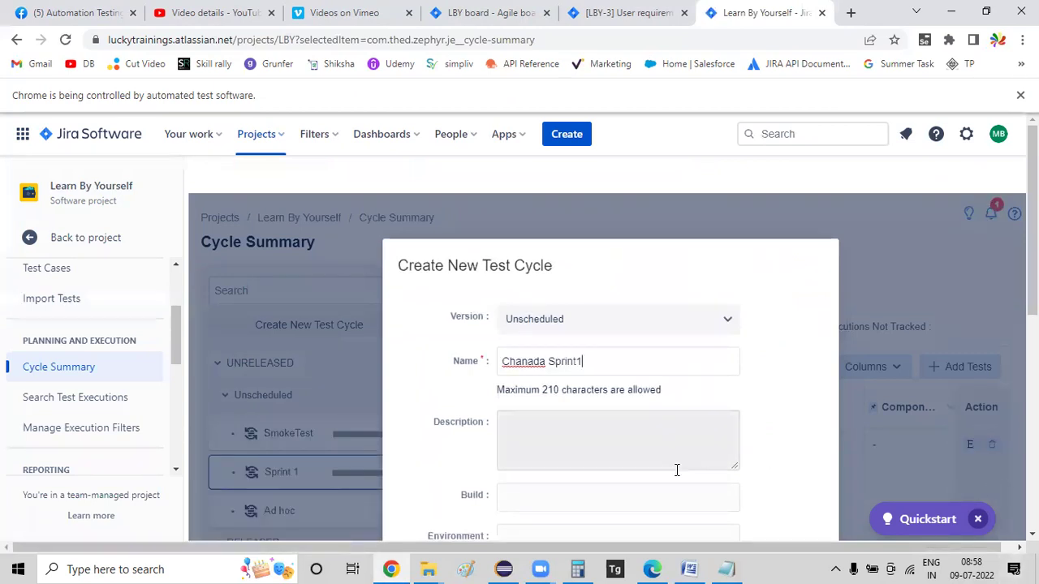
pyautogui.scroll(-2, 589, 378)
pyautogui.scroll(-2, 601, 383)
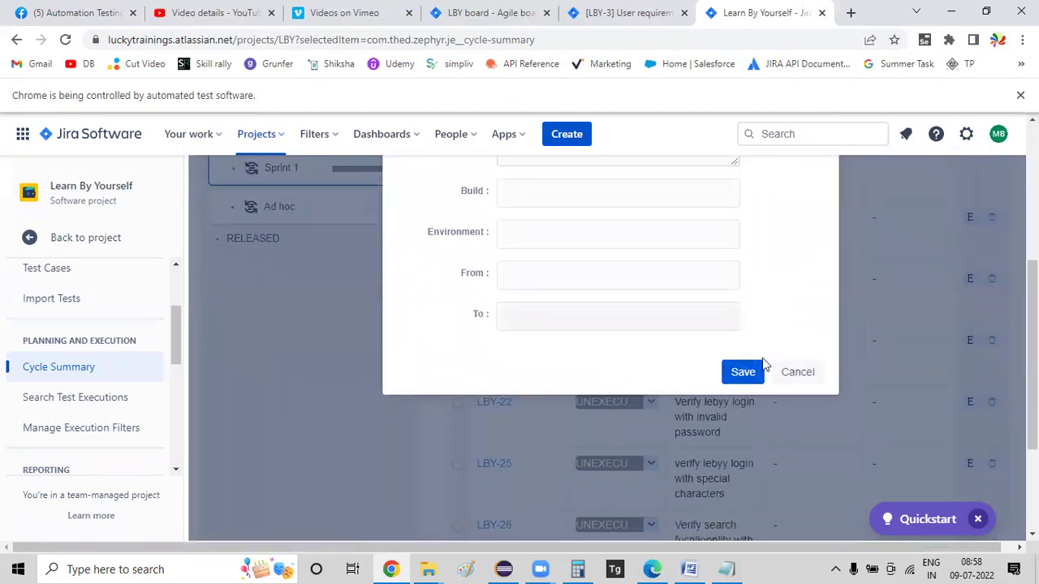
pyautogui.click(759, 370)
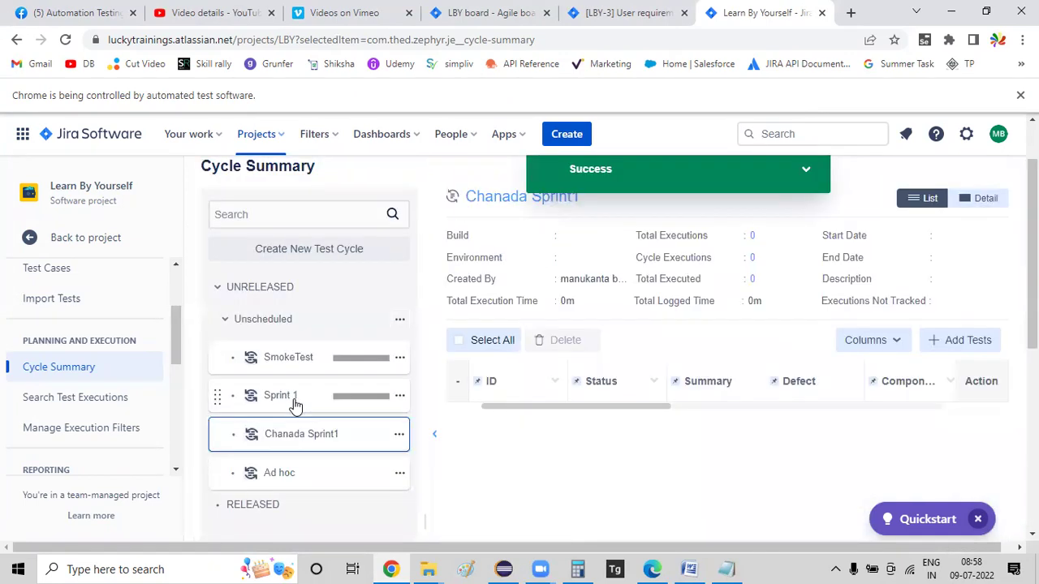
# Add the account creation test LBY-29 individually to the Chanada Sprint1 cycle and close the status report
pyautogui.click(956, 343)
pyautogui.click(625, 274)
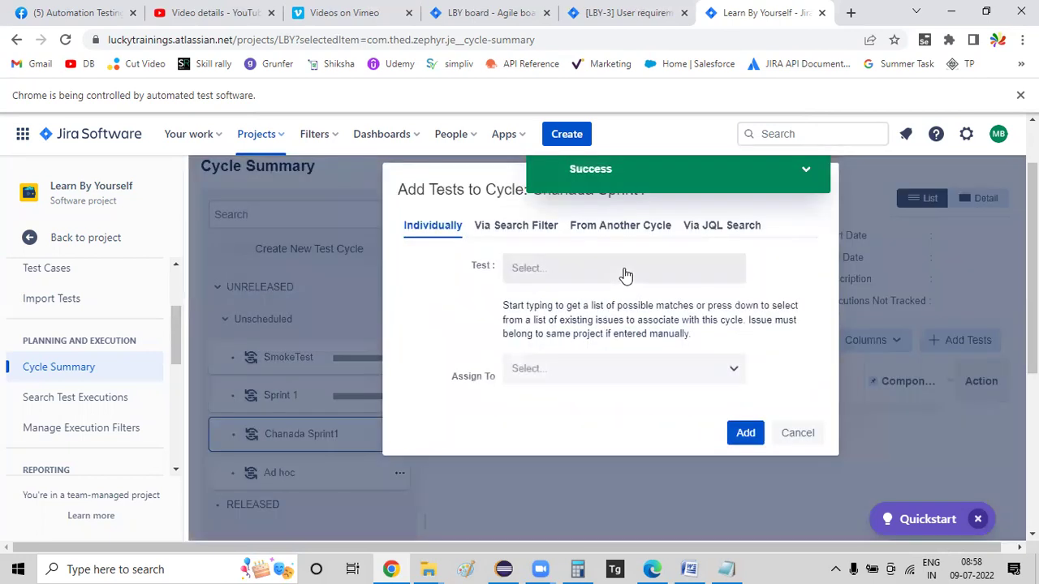
pyautogui.write('2')
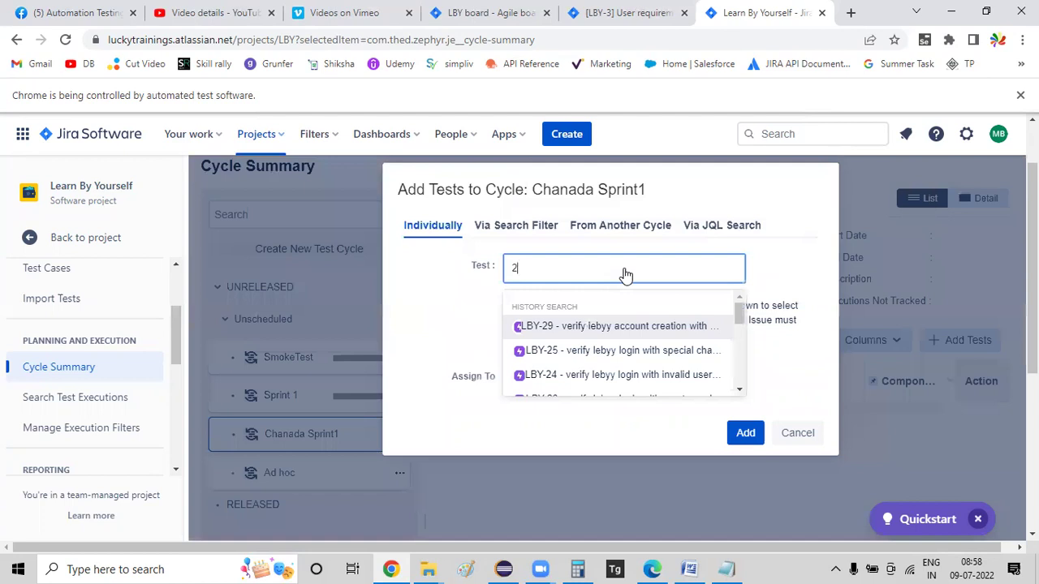
pyautogui.click(630, 327)
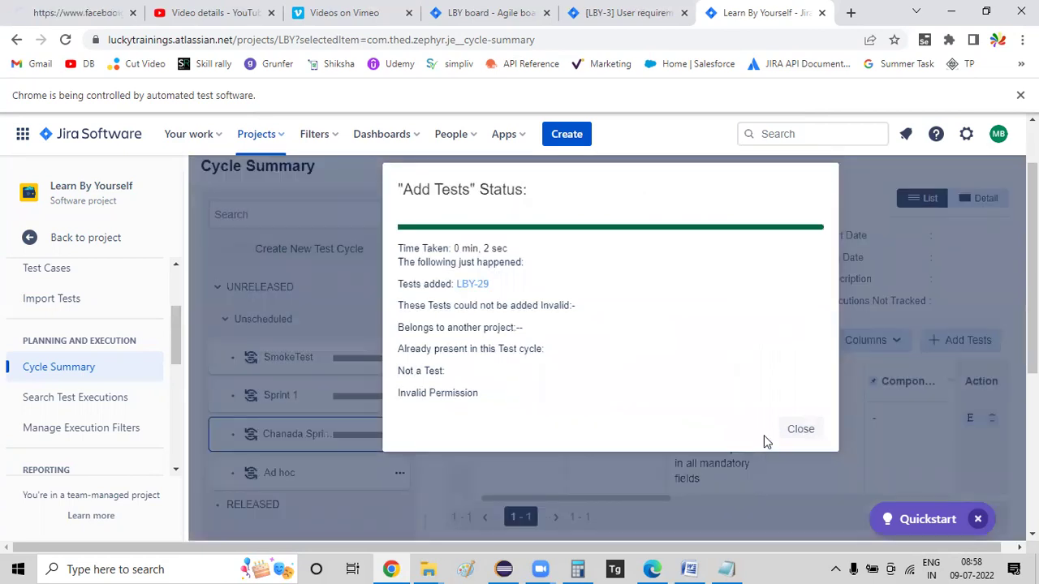
pyautogui.click(788, 432)
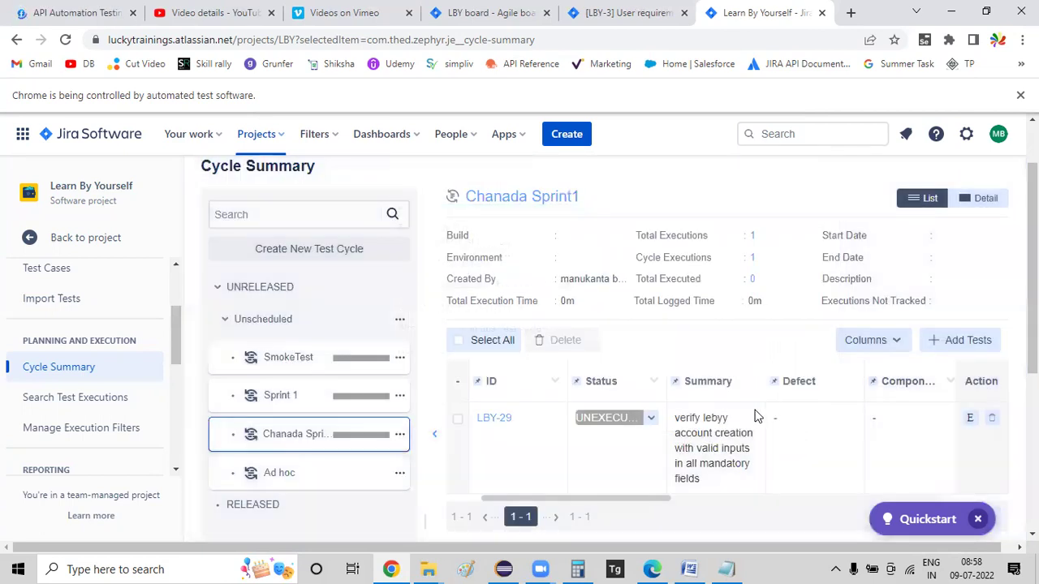